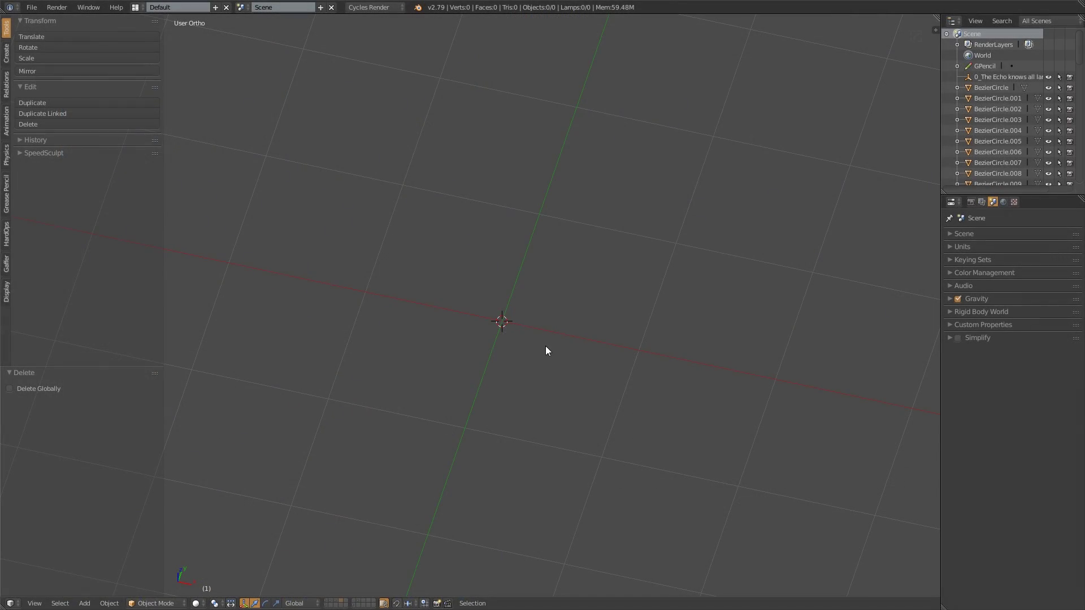
# Step: Add a default 32-vertex cylinder with radius 1 and depth 2, and enter Edit Mode on it
pyautogui.keyDown('shift'); pyautogui.moveTo(464, 340); pyautogui.dragTo(457, 358, button='middle'); pyautogui.keyUp('shift')
pyautogui.hotkey('shift', 'a')
pyautogui.moveTo(380, 204)
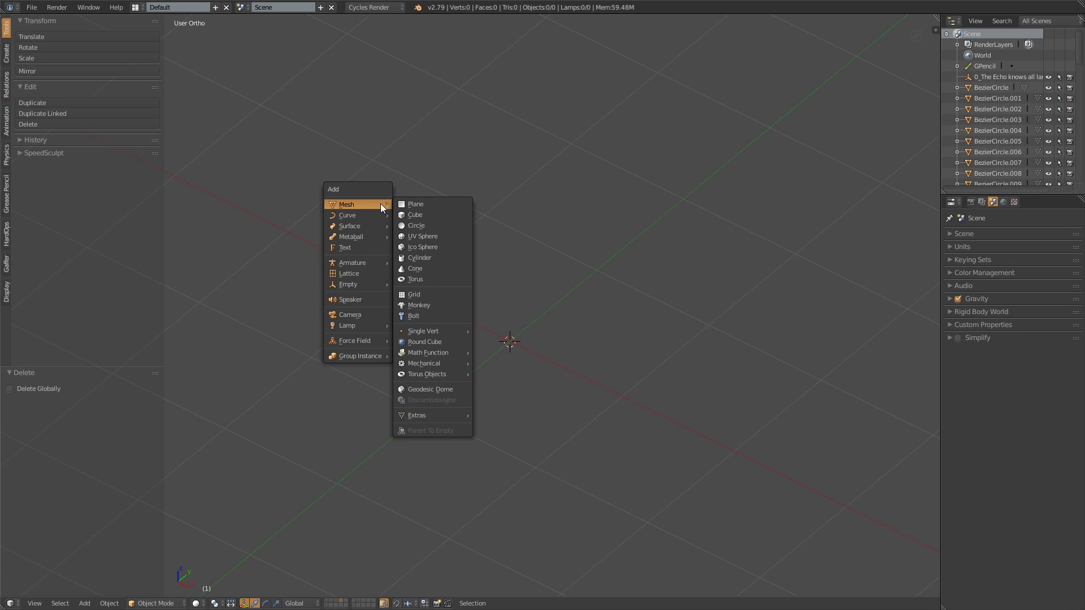
pyautogui.click(422, 256)
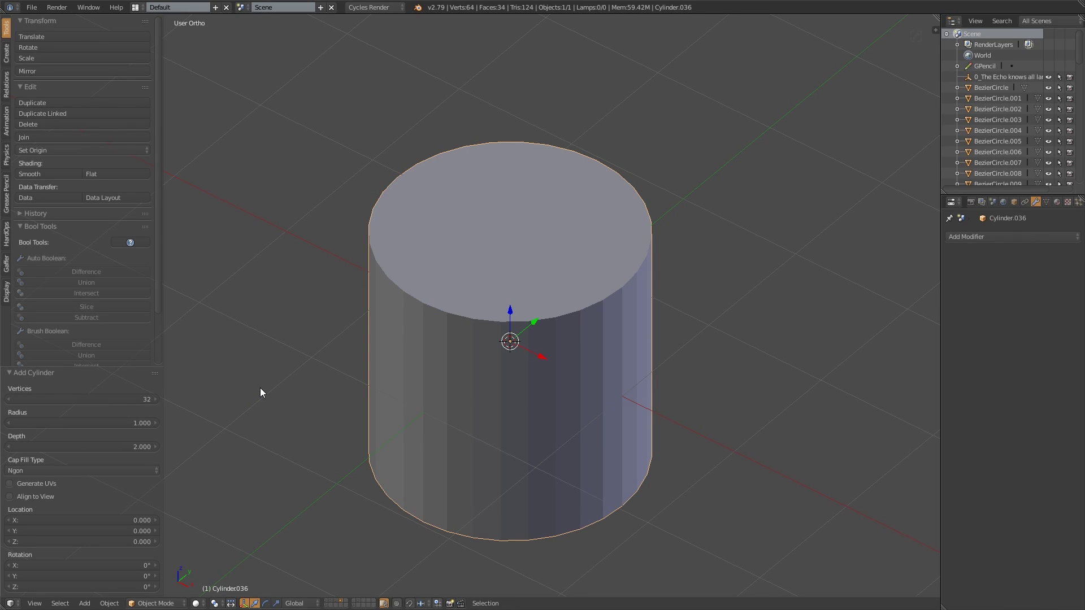
pyautogui.moveTo(266, 388); pyautogui.dragTo(497, 370, button='middle')
pyautogui.press('Tab')
pyautogui.moveTo(616, 372); pyautogui.dragTo(480, 338, button='middle')
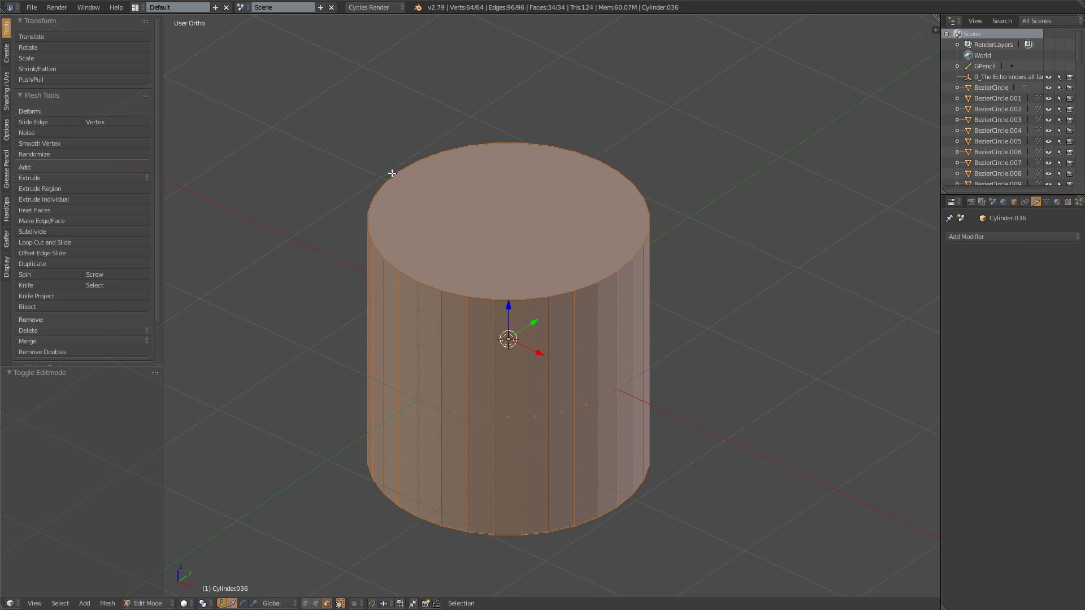
pyautogui.moveTo(356, 359); pyautogui.dragTo(388, 365, button='middle')
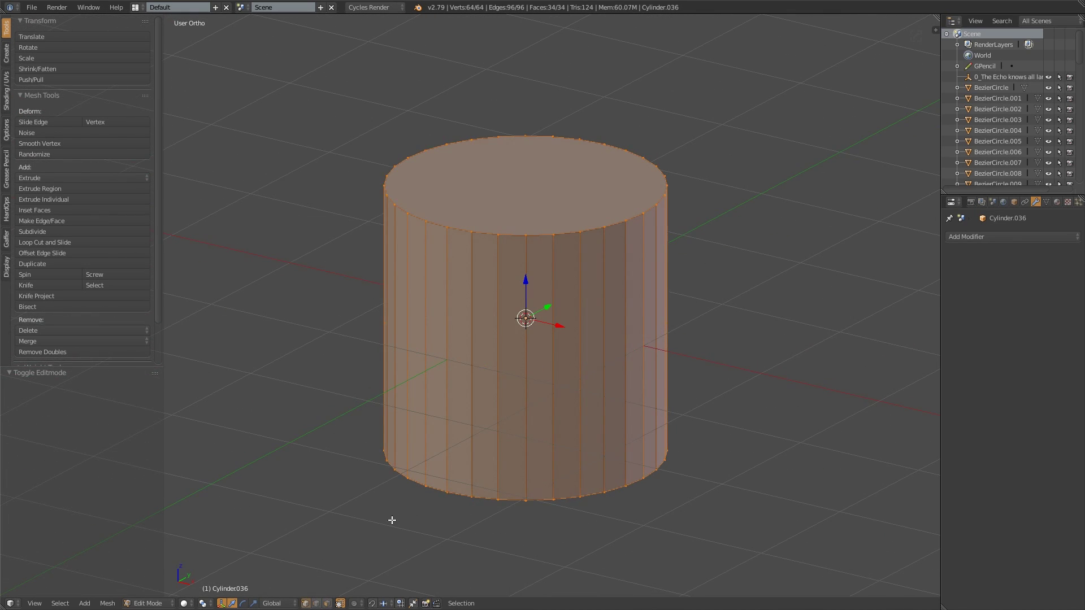
pyautogui.press('a')
pyautogui.rightClick(544, 235)
pyautogui.keyDown('alt'); pyautogui.rightClick(531, 229); pyautogui.keyUp('alt')
pyautogui.moveTo(510, 405); pyautogui.dragTo(489, 360, button='middle')
pyautogui.click(318, 603)
pyautogui.rightClick(530, 342)
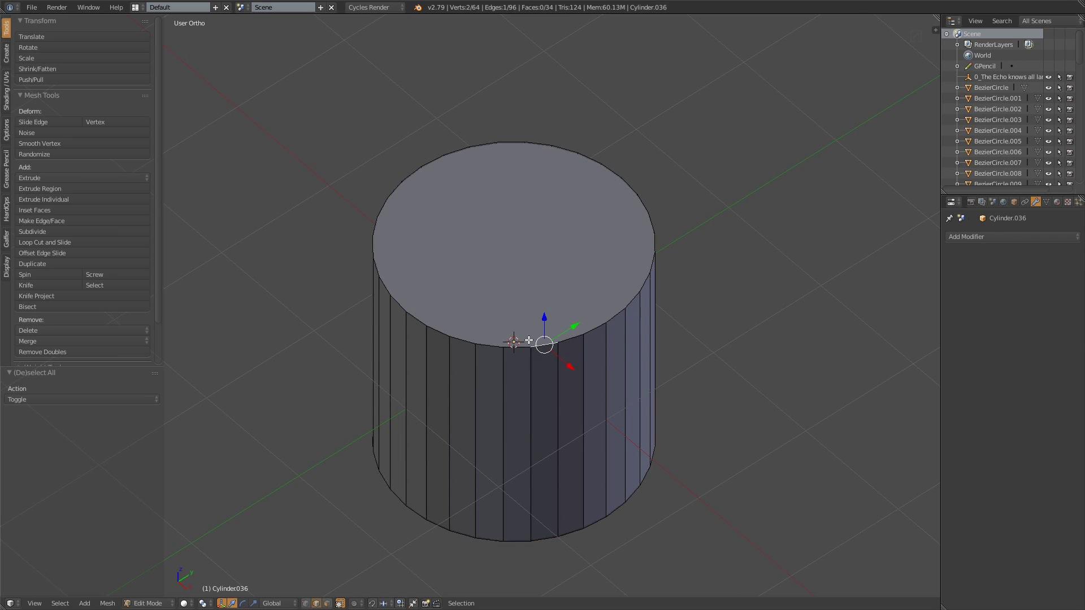
pyautogui.keyDown('alt'); pyautogui.rightClick(531, 341); pyautogui.keyUp('alt')
pyautogui.scroll(3, 537, 358)
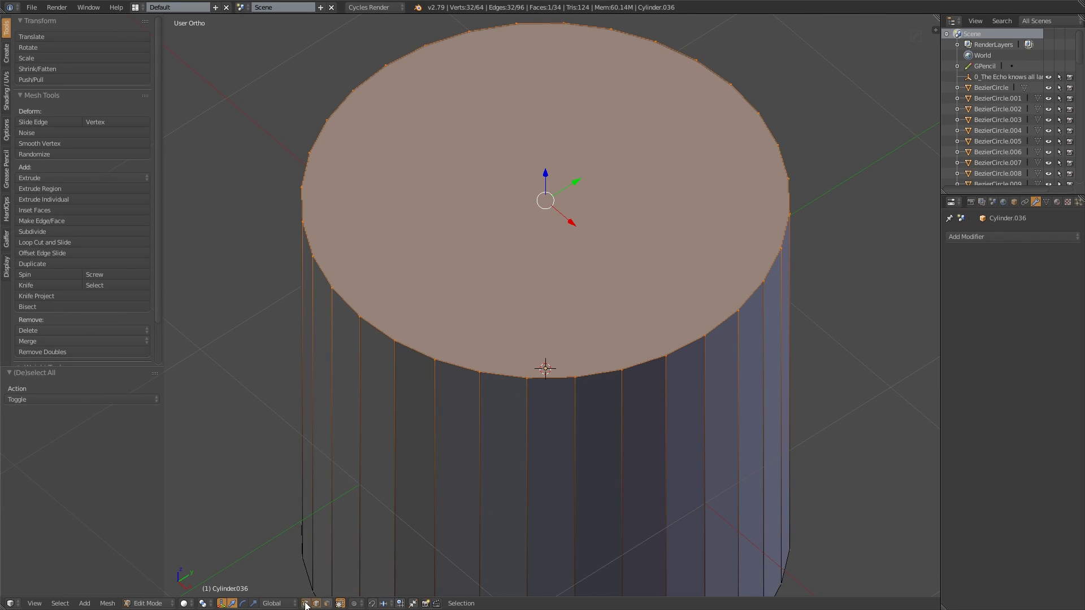
pyautogui.press('a')
pyautogui.rightClick(578, 373)
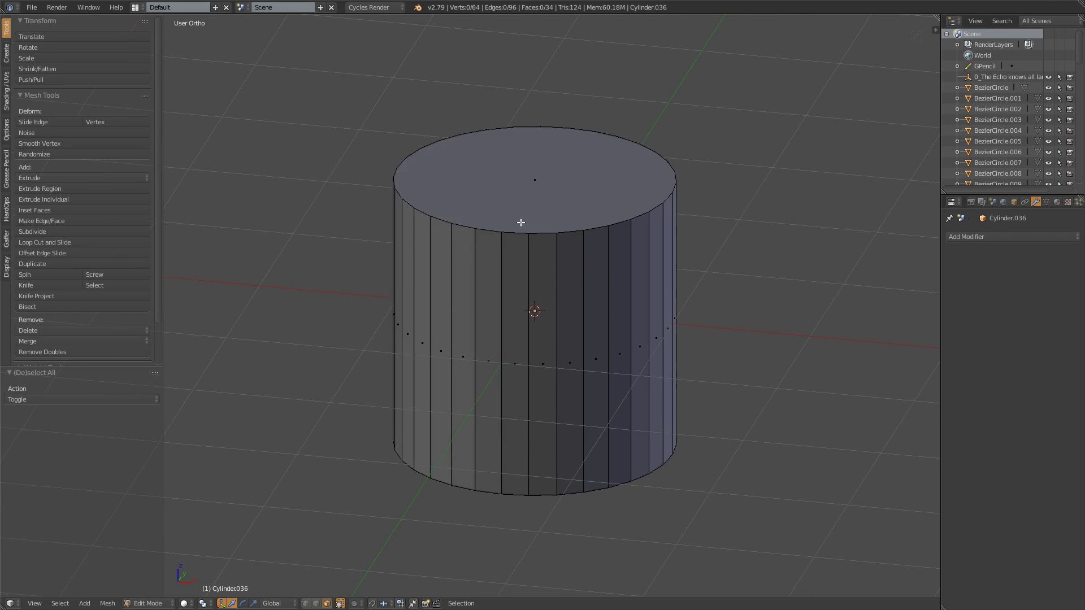
# Step: Select the cylinder's top and bottom faces and scale them together along Z to flatten it into a low disc
pyautogui.rightClick(518, 222)
pyautogui.moveTo(466, 362); pyautogui.dragTo(463, 295, button='middle')
pyautogui.keyDown('shift'); pyautogui.rightClick(521, 413); pyautogui.keyUp('shift')
pyautogui.moveTo(672, 366); pyautogui.dragTo(823, 516, button='middle')
pyautogui.press('s')
pyautogui.press('z')
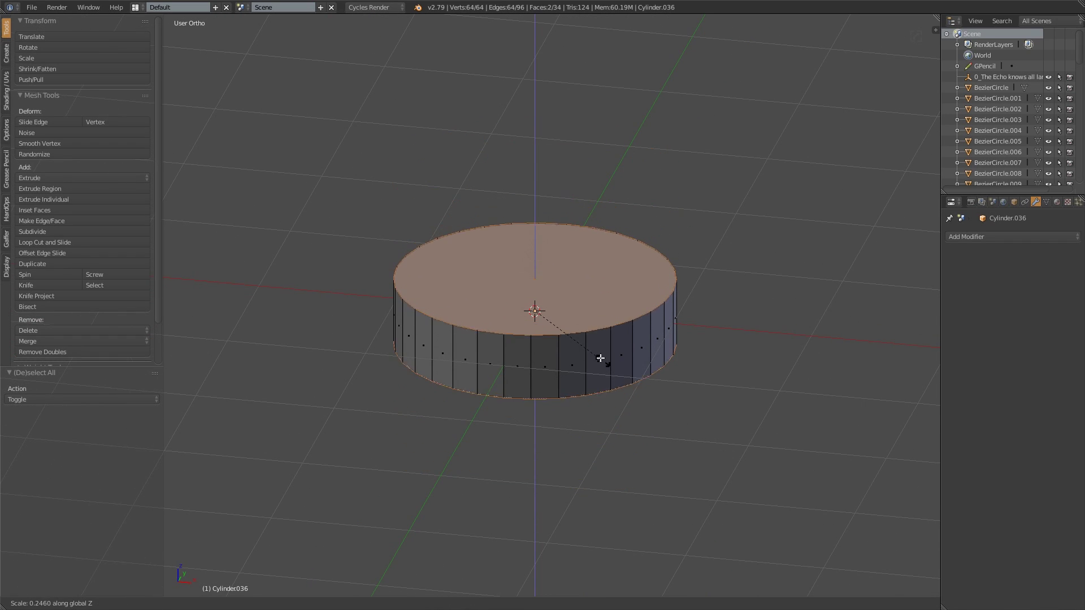
pyautogui.click(569, 339)
# Step: Inset the top and bottom faces by about 0.24, bridge them into a ring with an open centre, and return to Object Mode
pyautogui.press('i')
pyautogui.click(828, 452)
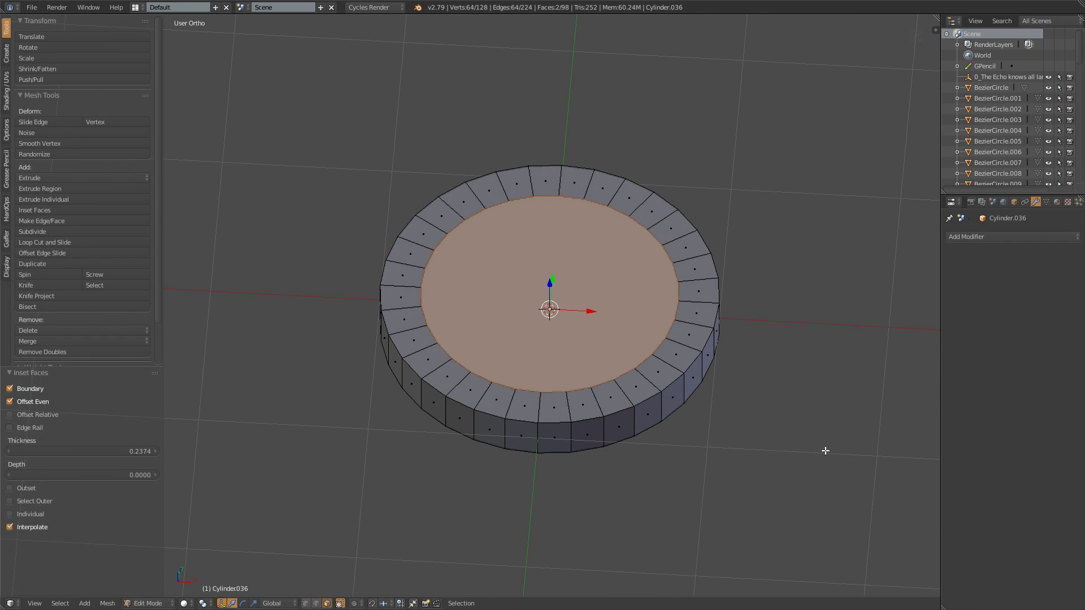
pyautogui.press('w')
pyautogui.moveTo(340, 223)
pyautogui.click(381, 222)
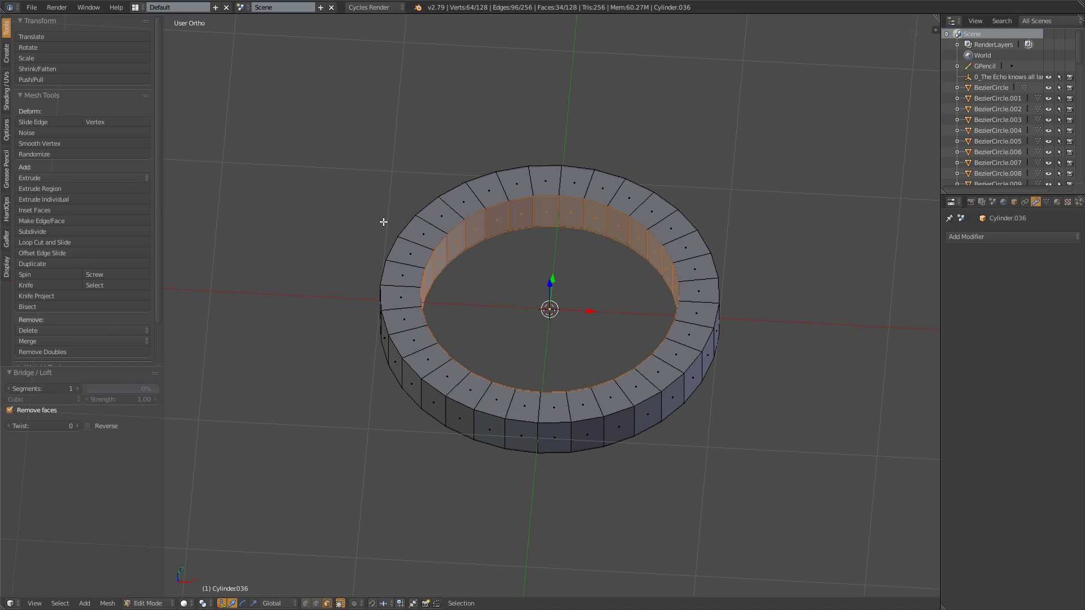
pyautogui.press('Tab')
pyautogui.moveTo(508, 361); pyautogui.dragTo(430, 334, button='middle')
# Step: Look up the LoopTools add-on in the user preferences by searching for "loop" and view its details
pyautogui.click(32, 7)
pyautogui.click(66, 127)
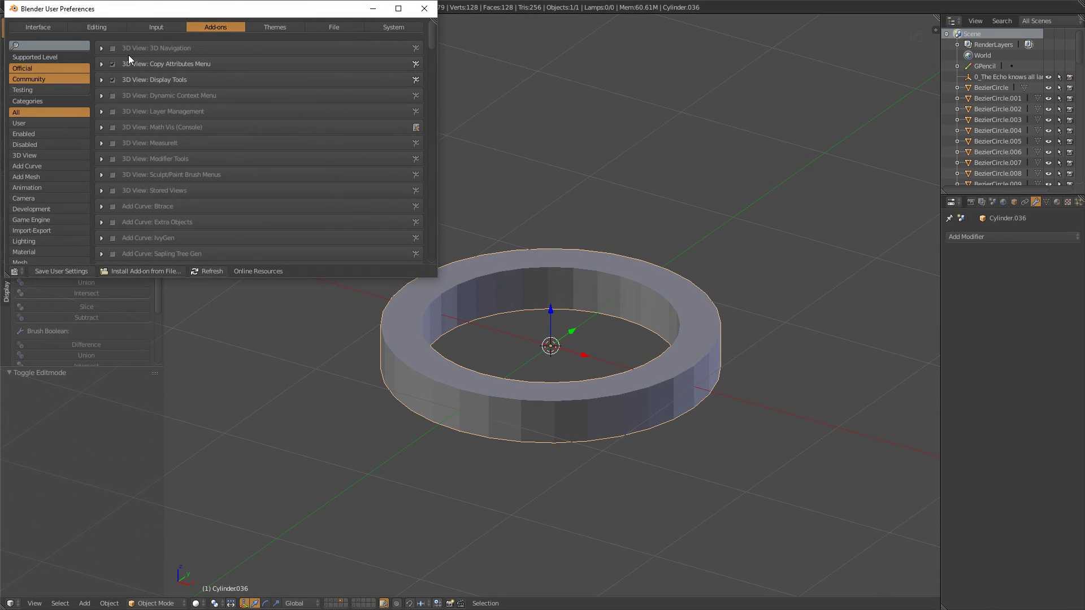
pyautogui.click(66, 45)
pyautogui.write('loop')
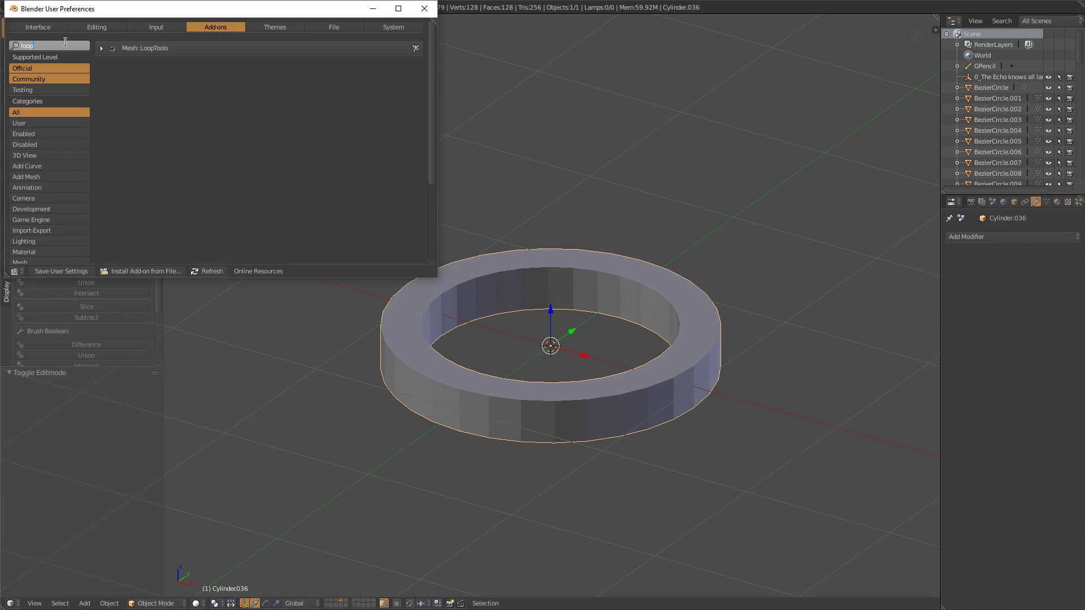
pyautogui.press('Return')
pyautogui.click(102, 48)
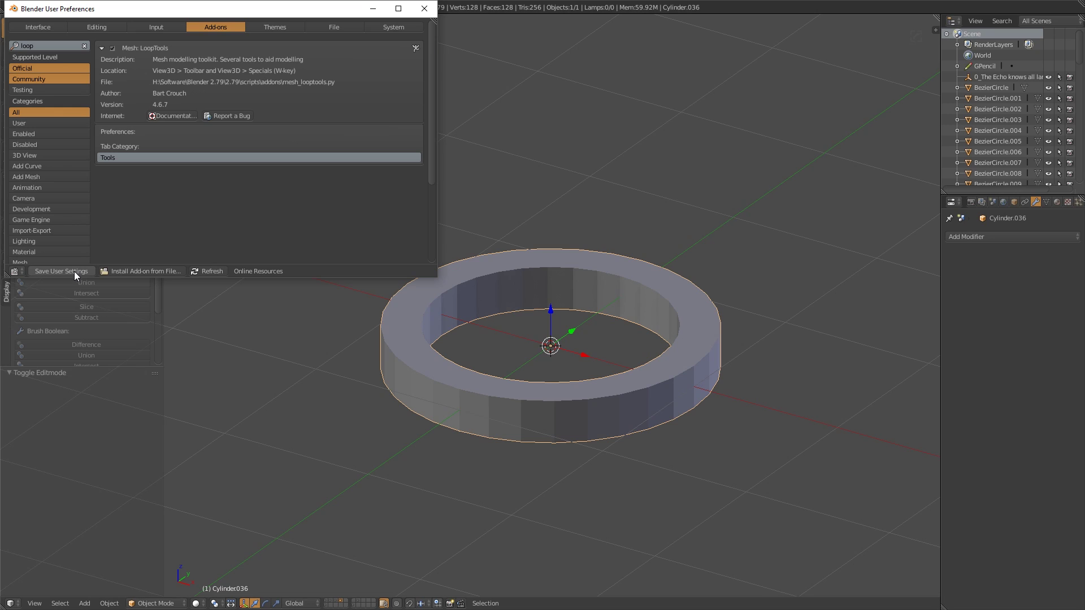
pyautogui.click(424, 9)
# Step: Select the ring's outer face loop in Edit Mode to check how many segments the ring has
pyautogui.moveTo(440, 292); pyautogui.dragTo(265, 402, button='middle')
pyautogui.moveTo(464, 404); pyautogui.dragTo(499, 399, button='middle')
pyautogui.press('Tab')
pyautogui.moveTo(532, 473); pyautogui.dragTo(544, 447, button='middle')
pyautogui.keyDown('alt'); pyautogui.rightClick(567, 418); pyautogui.keyUp('alt')
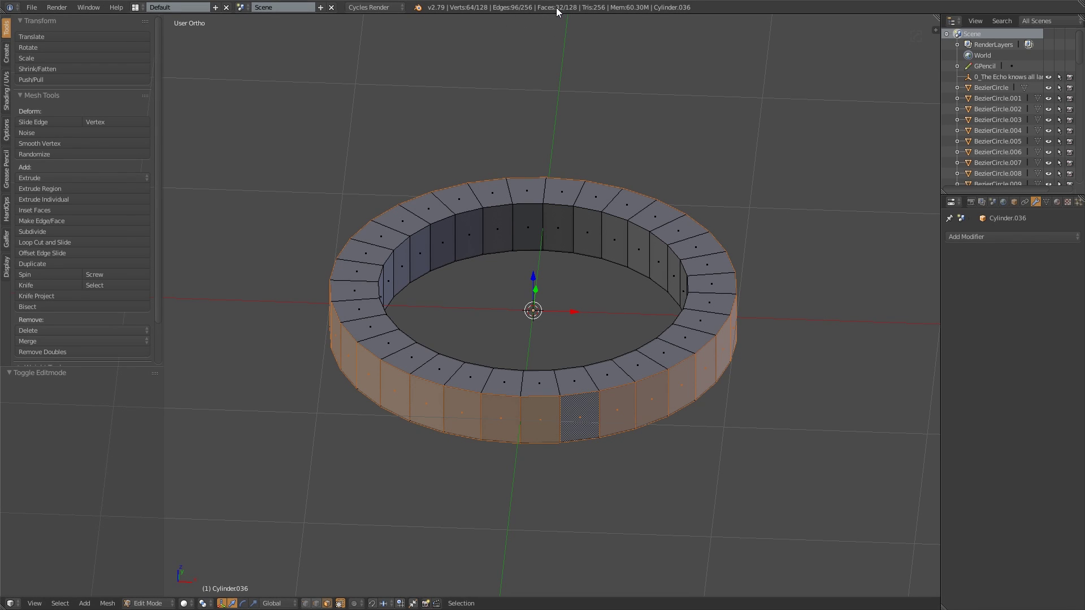
# Step: Select the four faces around one ring segment, duplicate them in place and separate the copy into its own object
pyautogui.moveTo(514, 407); pyautogui.dragTo(525, 431, button='middle')
pyautogui.rightClick(531, 431)
pyautogui.keyDown('alt'); pyautogui.rightClick(531, 432); pyautogui.keyUp('alt')
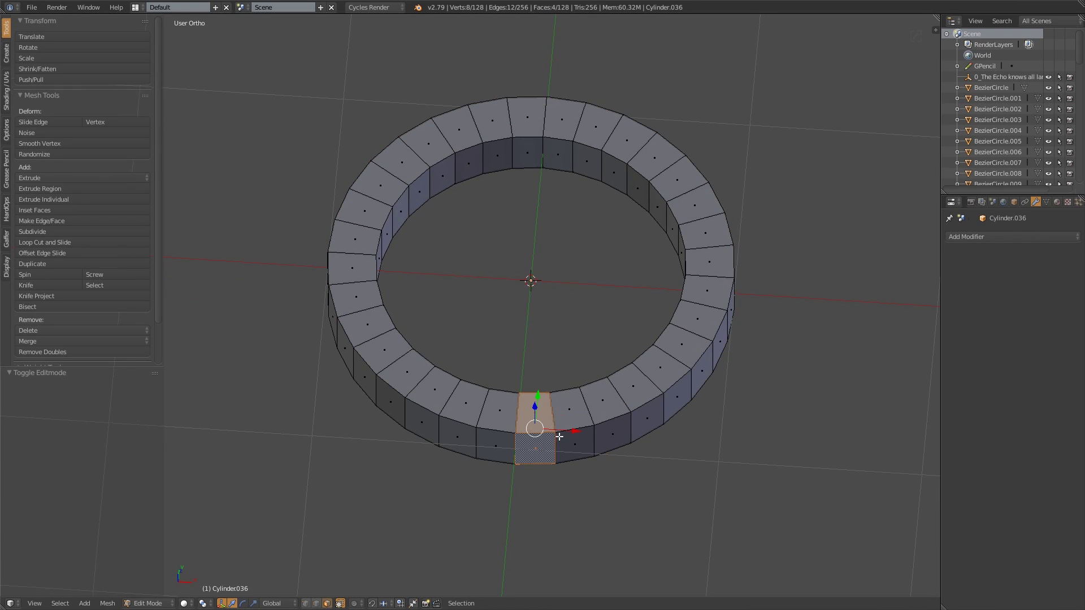
pyautogui.hotkey('shift', 'd')
pyautogui.rightClick(563, 436)
pyautogui.press('p')
pyautogui.click(562, 436)
pyautogui.press('Tab')
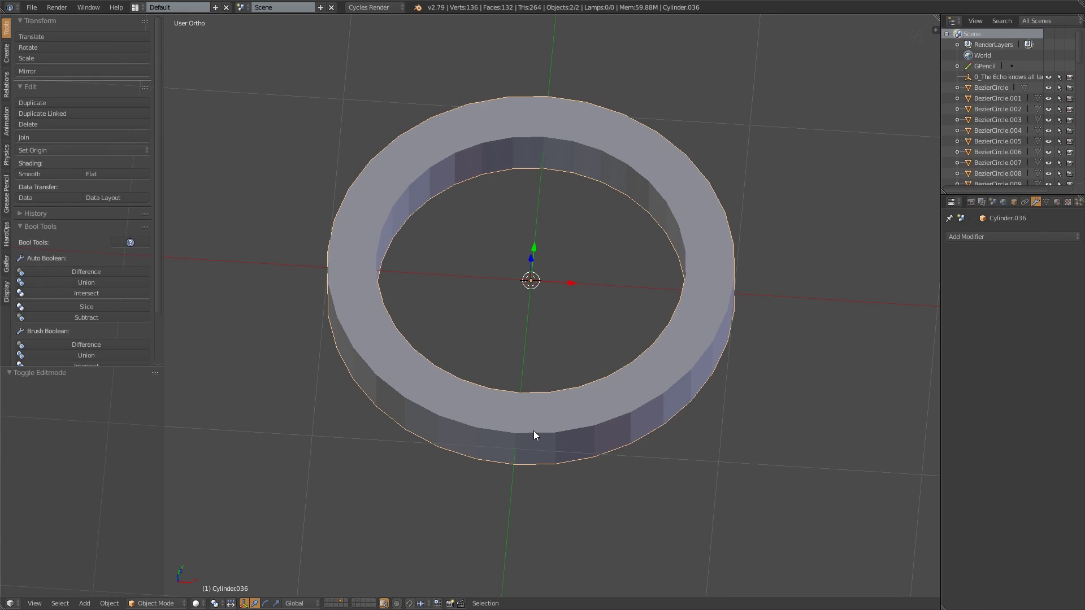
# Step: Move the separated segment 3 units along X, away from the ring
pyautogui.rightClick(534, 430)
pyautogui.keyDown('shift'); pyautogui.moveTo(533, 431); pyautogui.dragTo(399, 388, button='middle'); pyautogui.keyUp('shift')
pyautogui.scroll(-3, 399, 388)
pyautogui.press('g')
pyautogui.press('x')
pyautogui.press('3')
pyautogui.press('Return')
pyautogui.moveTo(855, 284); pyautogui.dragTo(703, 403, button='middle')
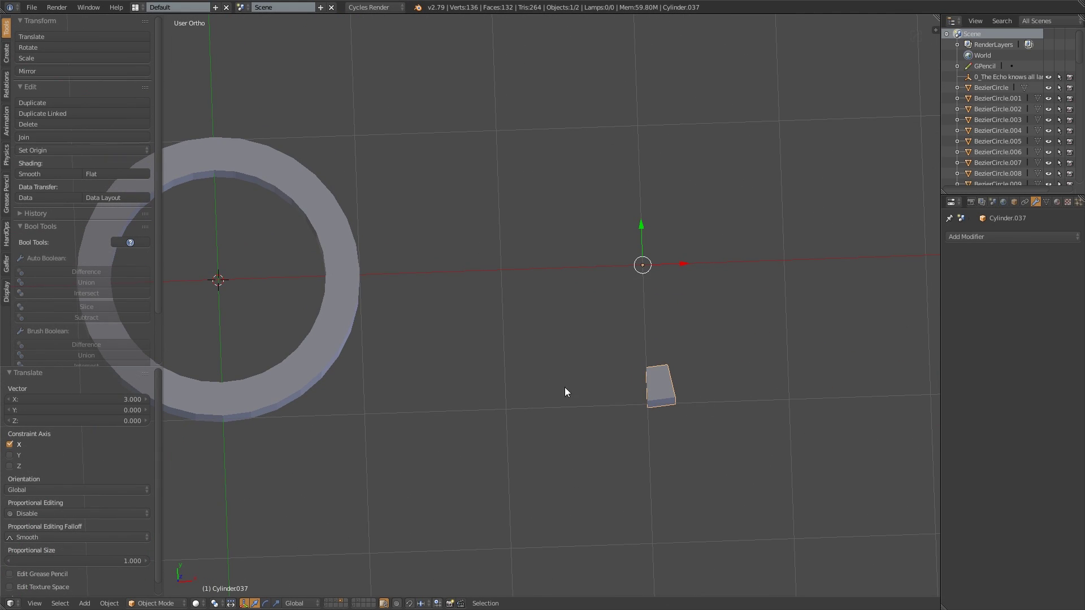
pyautogui.moveTo(520, 379); pyautogui.dragTo(672, 405, button='middle')
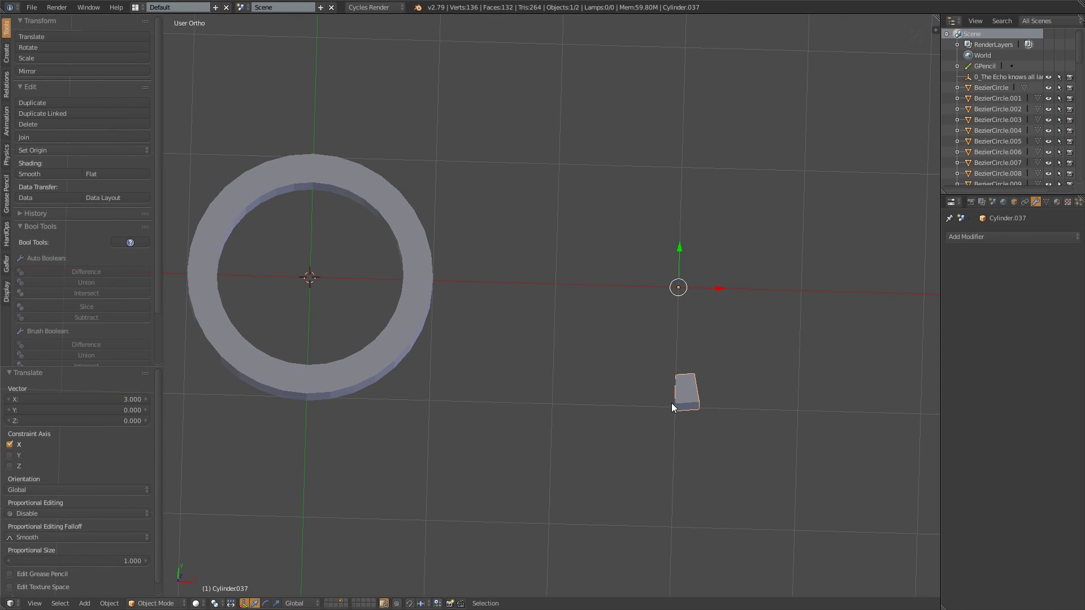
# Step: Duplicate the segment in top view and try rotating the copy -10° and a further -1° to line it up with the original
pyautogui.moveTo(358, 384); pyautogui.dragTo(530, 357, button='middle')
pyautogui.press('KP_7')
pyautogui.scroll(3, 575, 375)
pyautogui.hotkey('shift', 'd')
pyautogui.press('r')
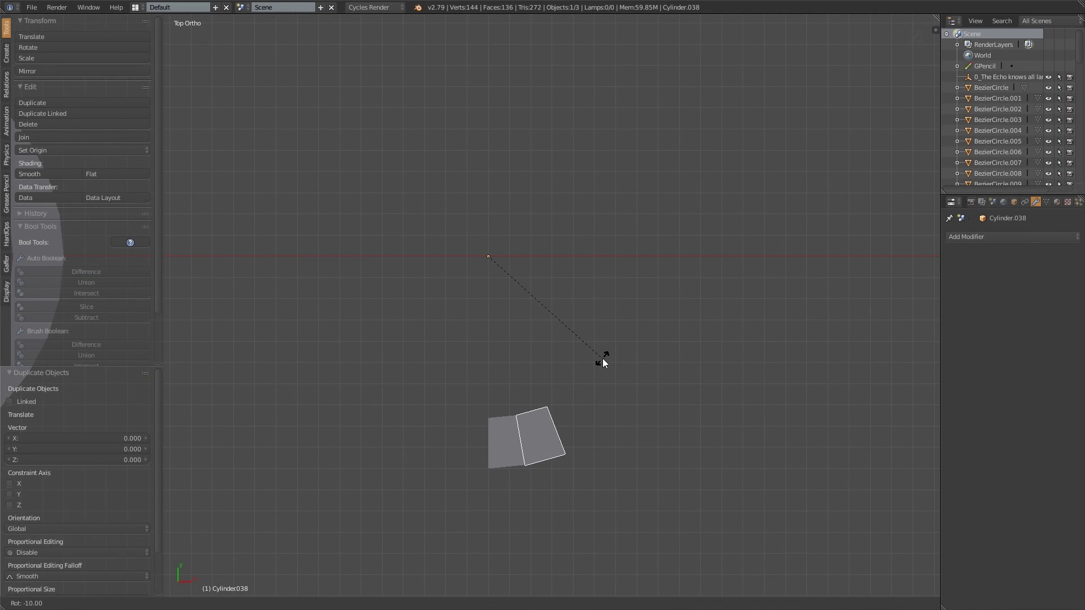
pyautogui.click(602, 359)
pyautogui.scroll(4, 576, 330)
pyautogui.press('r')
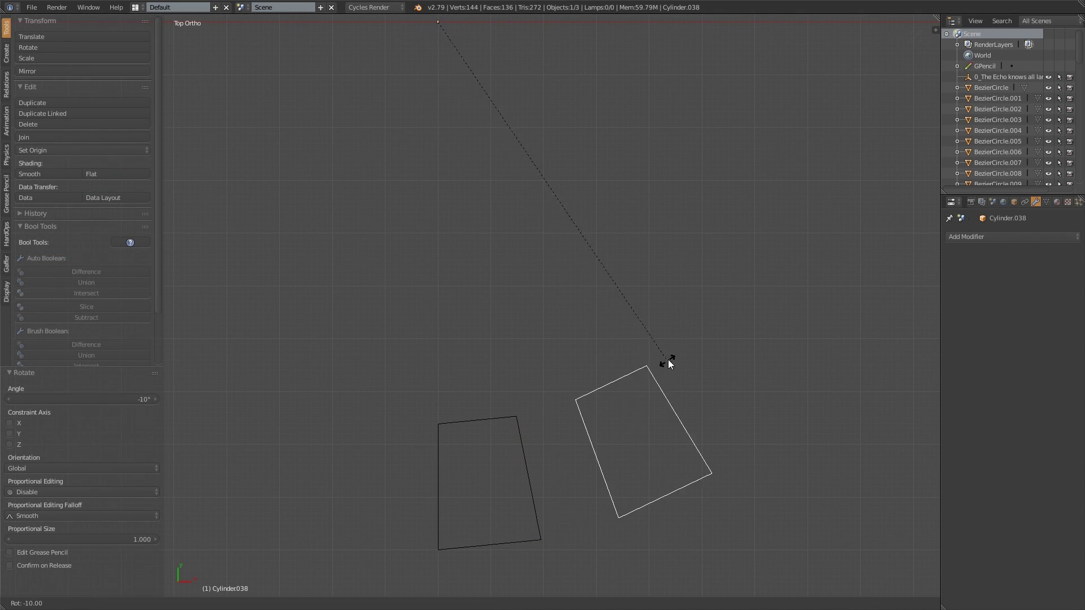
pyautogui.click(743, 216)
pyautogui.scroll(6, 645, 257)
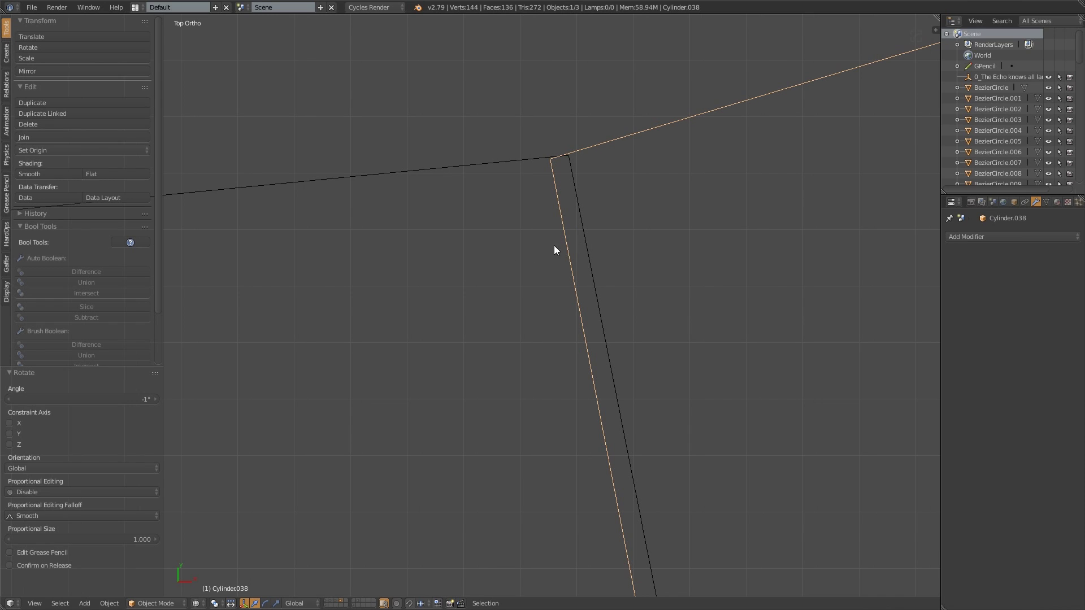
# Step: Undo both rotations of the copied segment and deselect everything
pyautogui.scroll(-8, 509, 416)
pyautogui.hotkey('ctrl', 'z')
pyautogui.hotkey('ctrl', 'z')
pyautogui.scroll(-5, 536, 402)
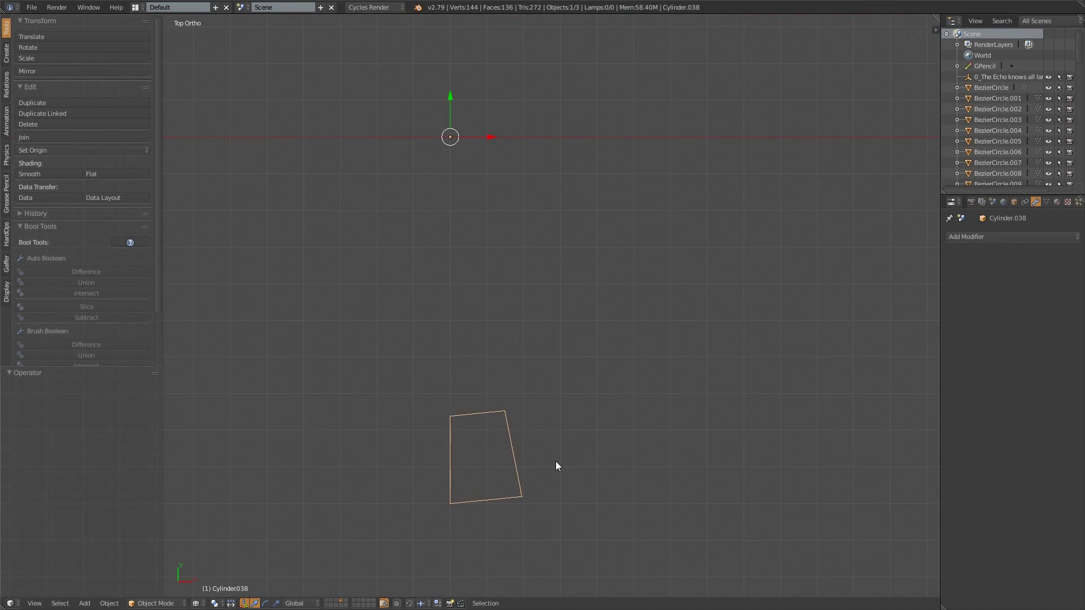
pyautogui.moveTo(555, 461)
pyautogui.mouseDown(button='middle')
pyautogui.moveTo(606, 469)
pyautogui.moveTo(540, 407)
pyautogui.moveTo(544, 455)
pyautogui.mouseUp(button='middle')
pyautogui.press('a')
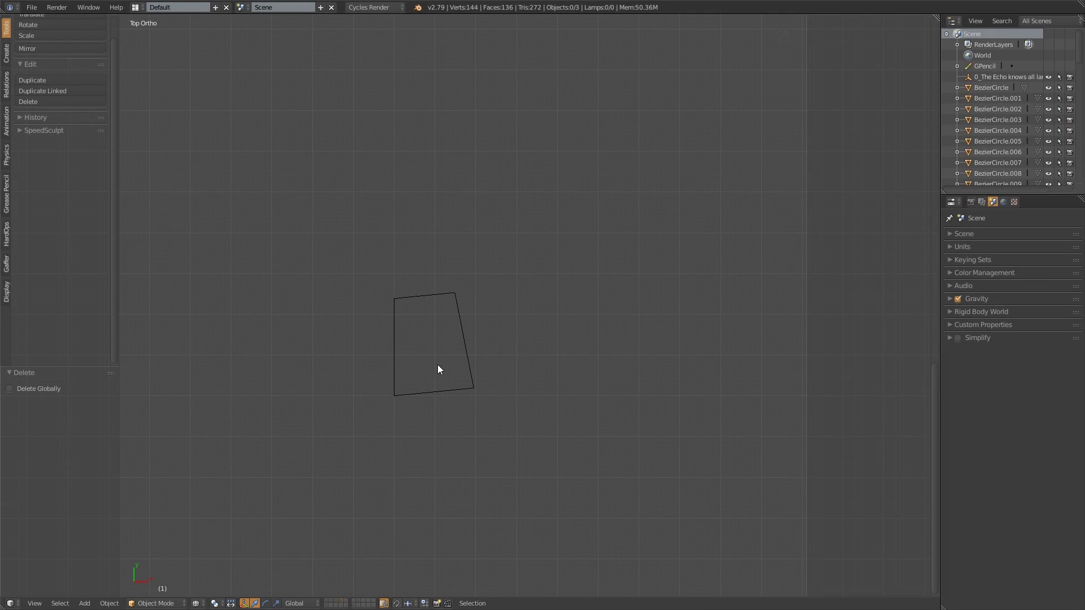
# Step: Duplicate the segment, rotate the copy about 11.3° around Z, and check that its edges meet the original
pyautogui.rightClick(438, 368)
pyautogui.hotkey('shift', 'd')
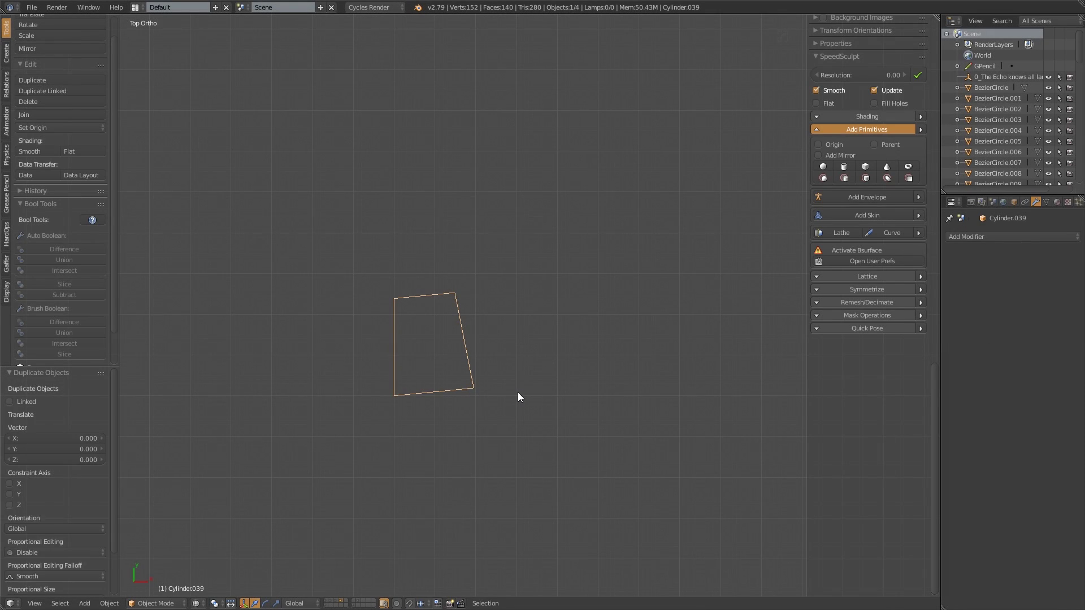
pyautogui.press('r')
pyautogui.press('z')
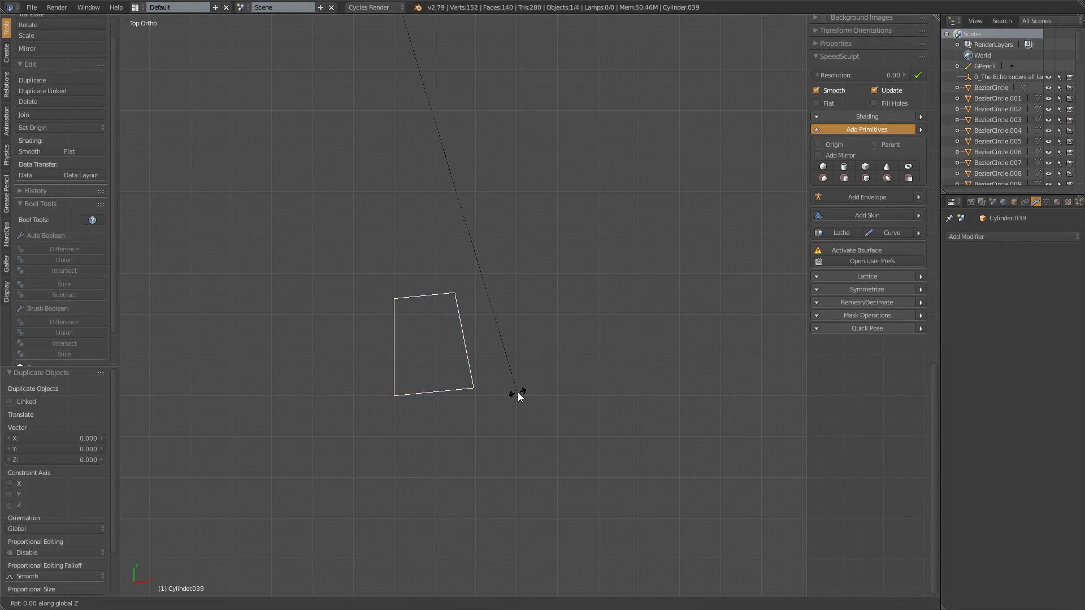
pyautogui.click(518, 393)
pyautogui.moveTo(518, 392); pyautogui.dragTo(444, 391, button='middle')
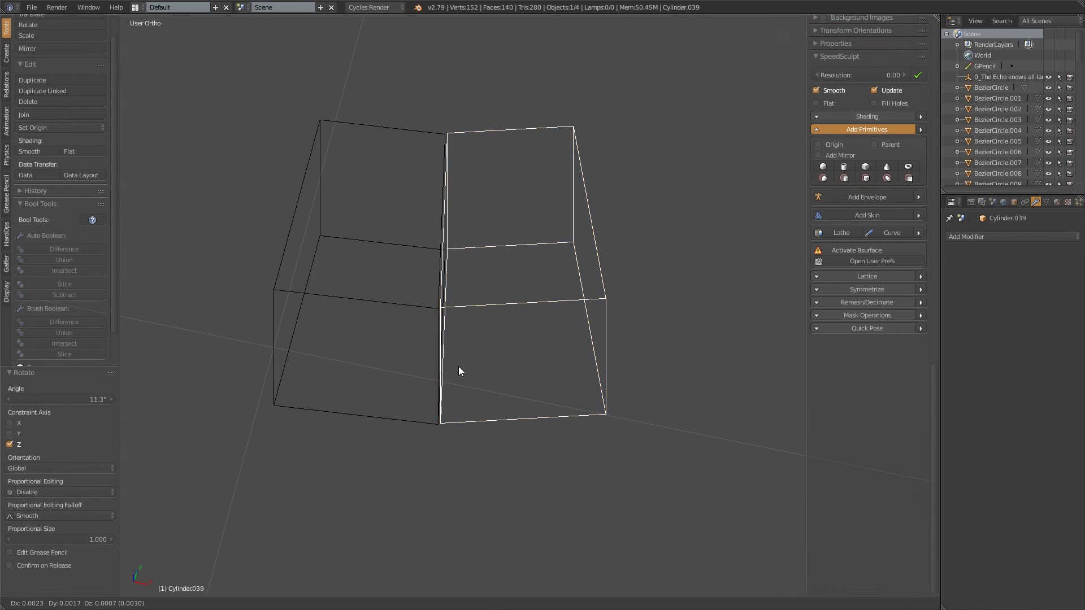
pyautogui.press('KP_7')
pyautogui.scroll(6, 369, 358)
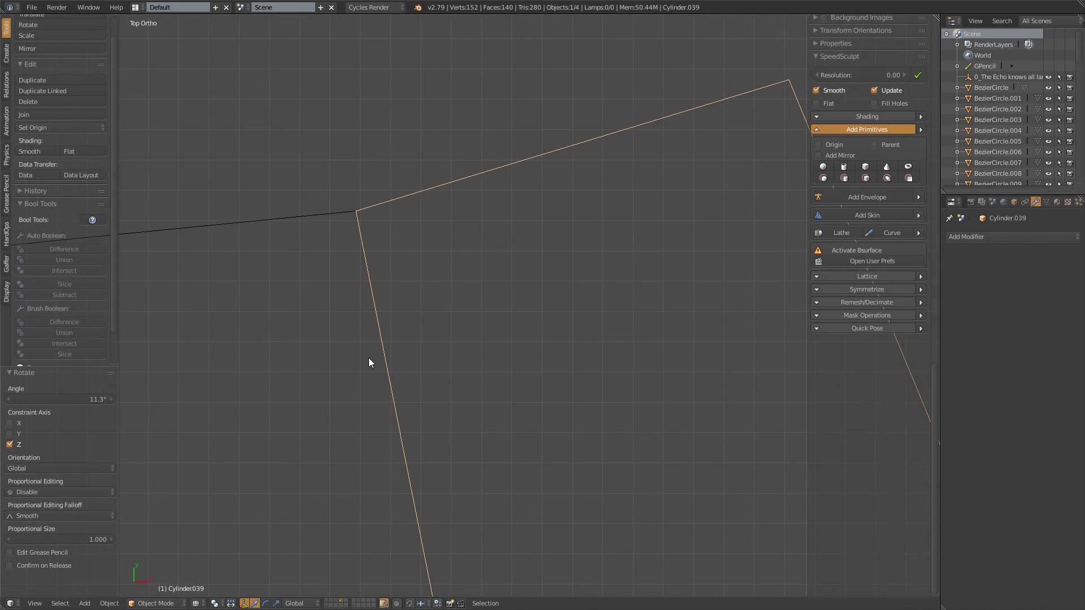
pyautogui.scroll(-6, 390, 356)
pyautogui.scroll(-4, 515, 410)
# Step: Extend the arc with two more segment copies, each rotated 11.25° about Z, and undo the surplus rotation of the last one
pyautogui.hotkey('shift', 'd')
pyautogui.write('rz11.25')
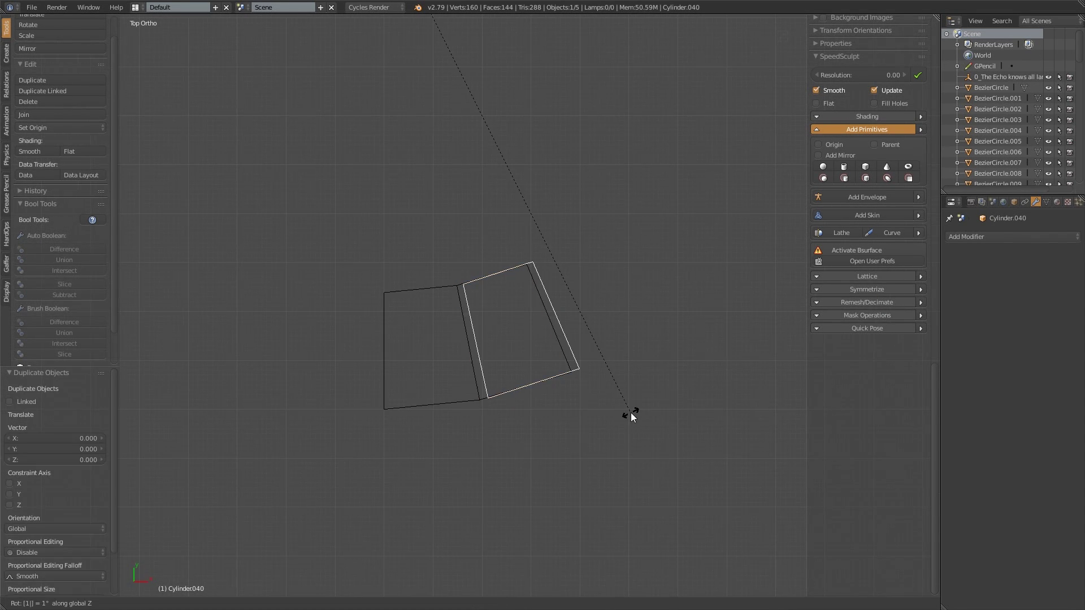
pyautogui.press('Return')
pyautogui.hotkey('shift', 'd')
pyautogui.write('rz11.25')
pyautogui.press('Return')
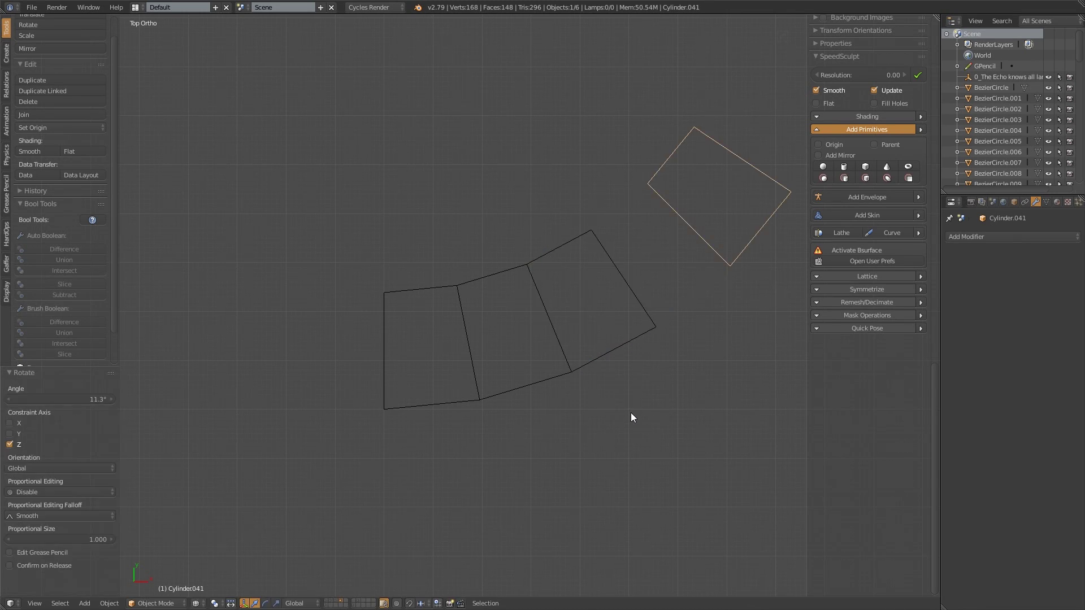
pyautogui.hotkey('ctrl', 'z')
pyautogui.keyDown('shift'); pyautogui.moveTo(629, 316); pyautogui.dragTo(531, 363, button='middle'); pyautogui.keyUp('shift')
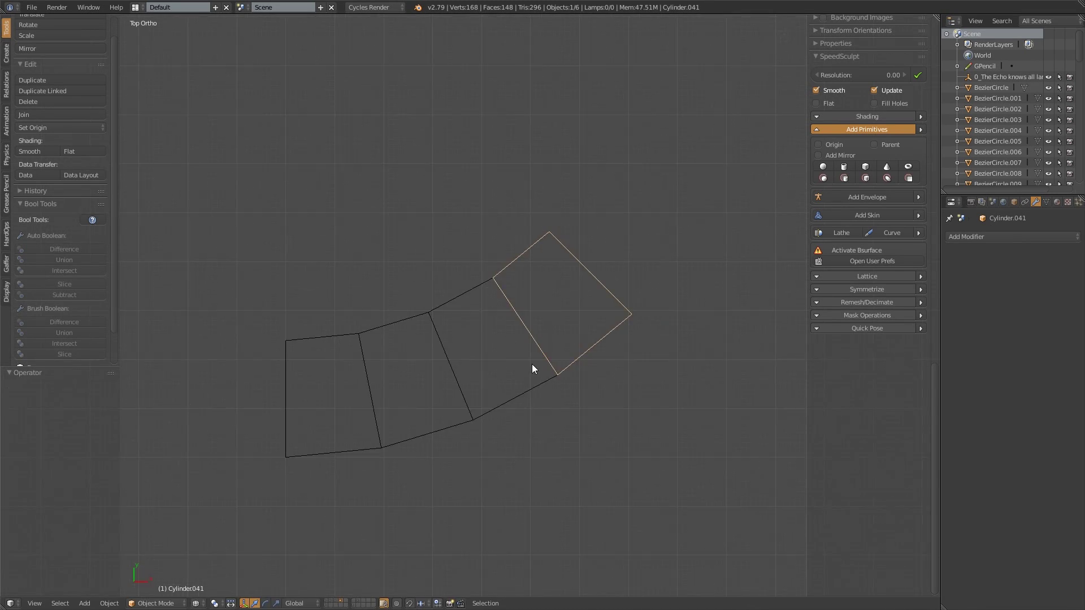
# Step: Select all faces of four neighbouring segments on the original ring, duplicate them in place and separate the copy as a new object
pyautogui.press('a')
pyautogui.keyDown('shift'); pyautogui.moveTo(388, 425); pyautogui.dragTo(357, 320, button='middle'); pyautogui.keyUp('shift')
pyautogui.scroll(-3, 415, 413)
pyautogui.rightClick(264, 323)
pyautogui.press('Tab')
pyautogui.rightClick(265, 328)
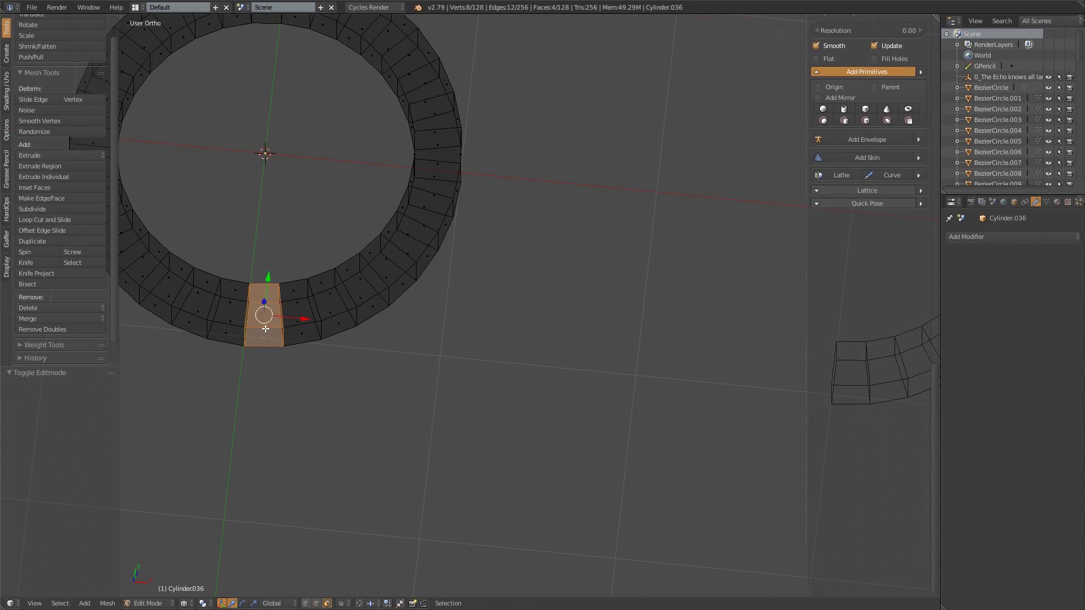
pyautogui.keyDown('shift'); pyautogui.rightClick(308, 325); pyautogui.keyUp('shift')
pyautogui.hotkey('shift', 'd')
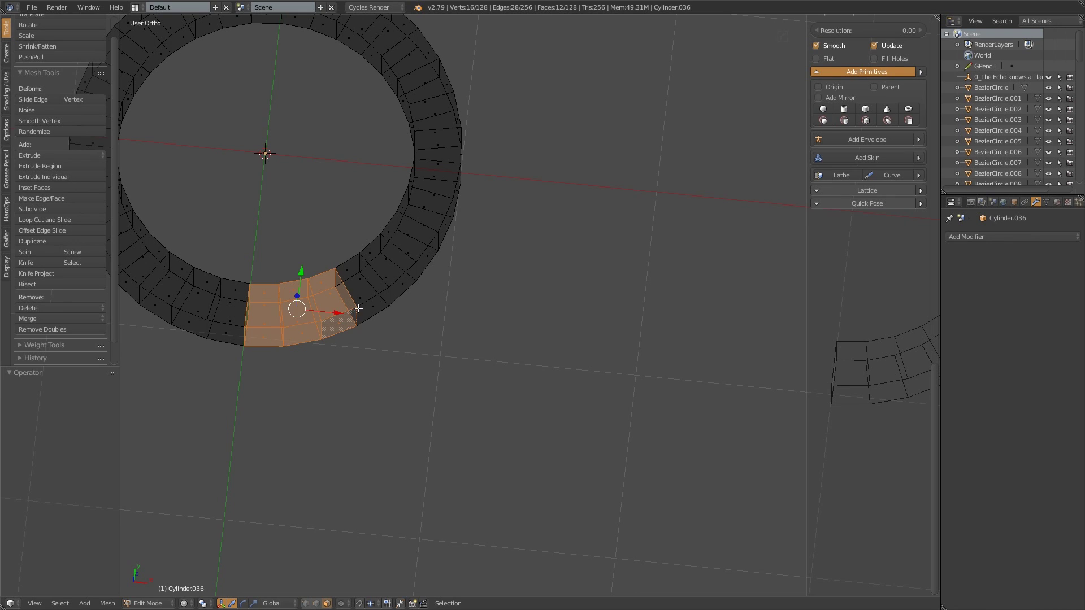
pyautogui.click(433, 334)
pyautogui.press('p')
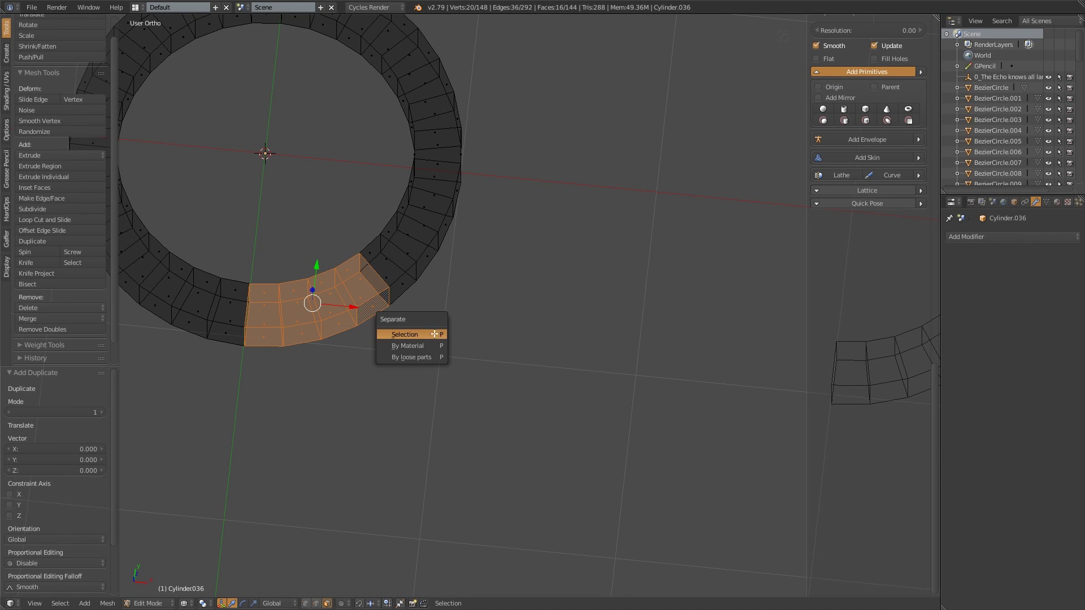
pyautogui.click(433, 333)
pyautogui.press('Tab')
# Step: Move the separated four-segment arc along X to an empty area clear of the ring and the single segments
pyautogui.press('z')
pyautogui.scroll(-3, 346, 318)
pyautogui.keyDown('ctrl'); pyautogui.scroll(-4, 567, 304); pyautogui.keyUp('ctrl')
pyautogui.scroll(-2, 276, 291)
pyautogui.keyDown('ctrl'); pyautogui.scroll(2, 279, 287); pyautogui.keyUp('ctrl')
pyautogui.press('g')
pyautogui.press('x')
pyautogui.click(586, 326)
# Step: Duplicate the four-segment arc in place in top view and rotate the copy -45° to continue the curve
pyautogui.press('KP_7')
pyautogui.scroll(4, 574, 348)
pyautogui.hotkey('shift', 'd')
pyautogui.rightClick(650, 387)
pyautogui.press('r')
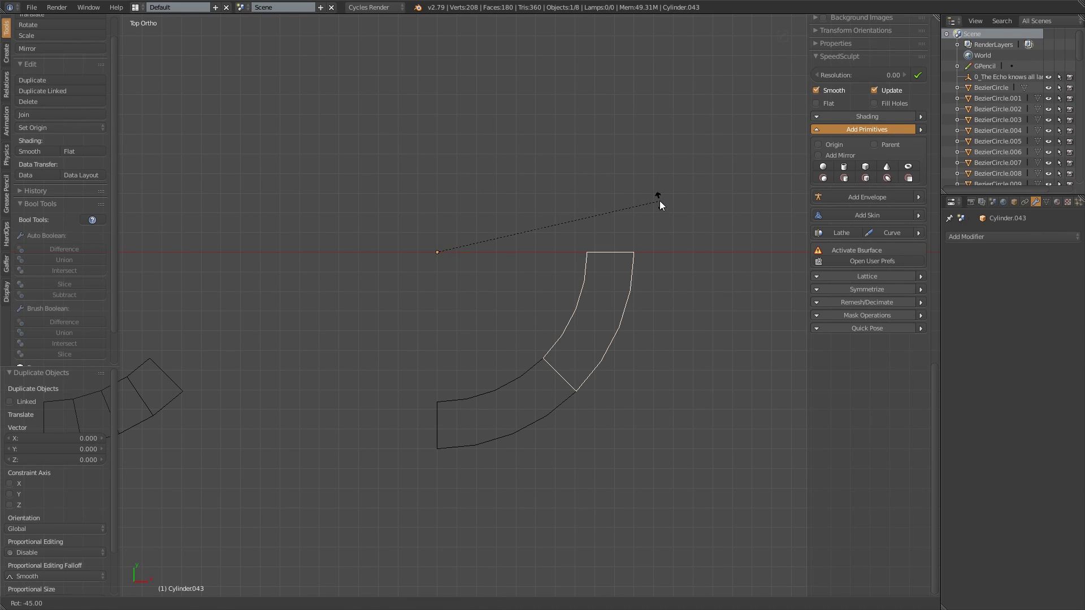
pyautogui.click(660, 201)
# Step: Add two more in-place copies of the four-segment arc, each rotated a further -45°, to form a half ring
pyautogui.keyDown('shift'); pyautogui.scroll(3, 694, 311); pyautogui.keyUp('shift')
pyautogui.hotkey('shift', 'd')
pyautogui.rightClick(716, 368)
pyautogui.press('r')
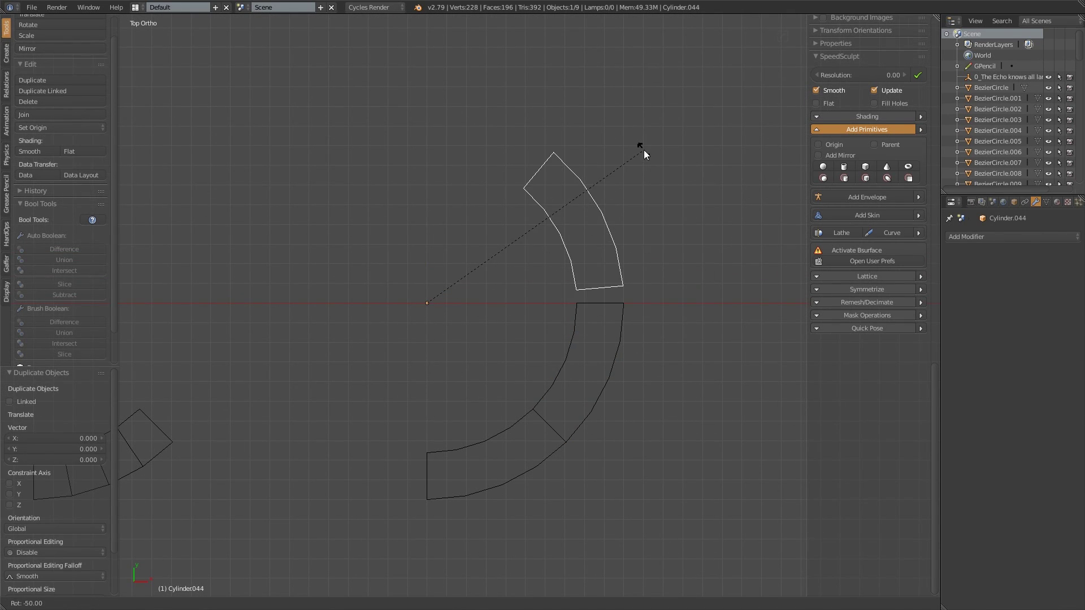
pyautogui.click(645, 156)
pyautogui.hotkey('shift', 'd')
pyautogui.rightClick(696, 251)
pyautogui.press('r')
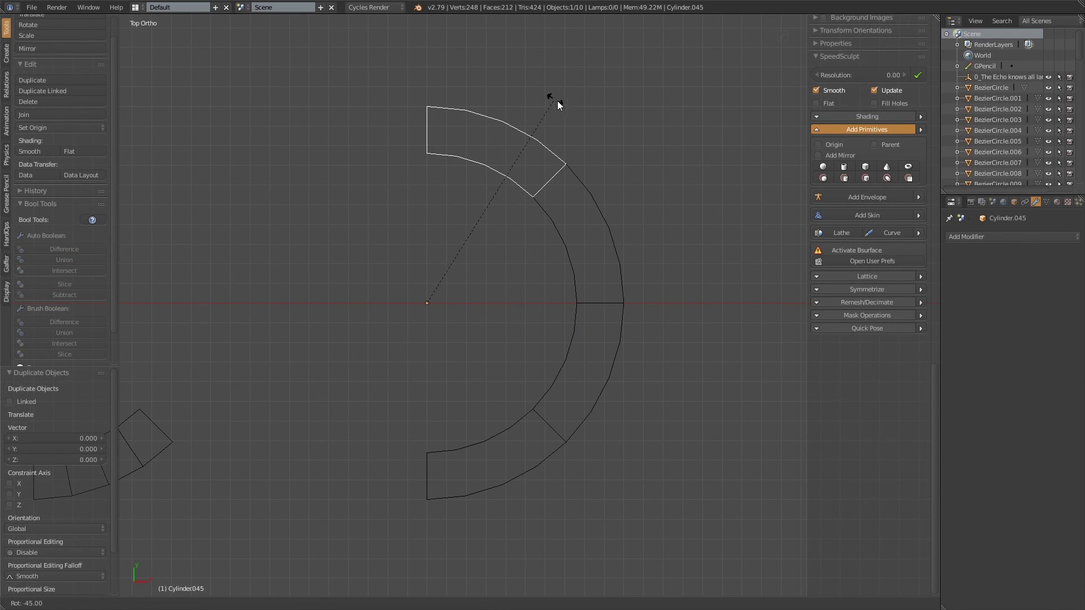
pyautogui.click(555, 100)
# Step: Complete the ring with four more in-place copies of the uppermost four-segment arc, each rotated another 45° about Z
pyautogui.scroll(6, 638, 201)
pyautogui.press('a')
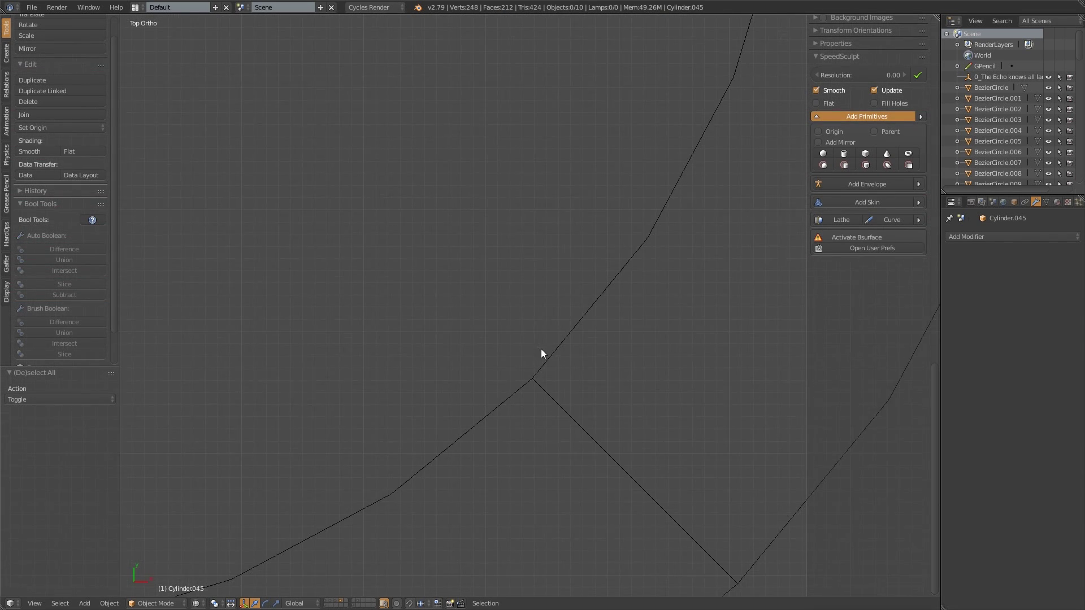
pyautogui.rightClick(551, 354)
pyautogui.scroll(-4, 605, 344)
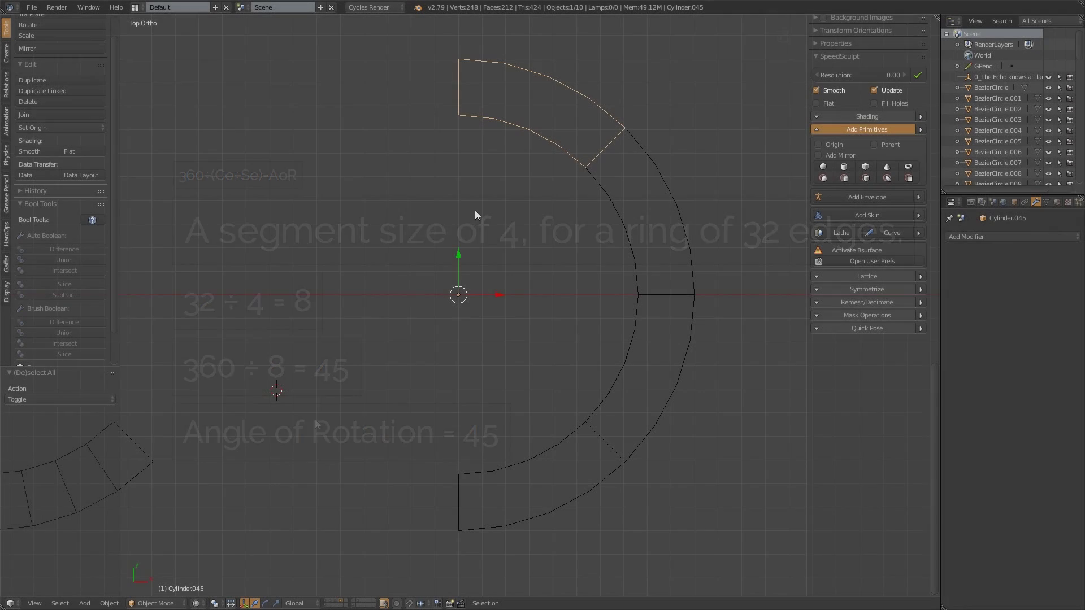
pyautogui.hotkey('shift', 'd')
pyautogui.press('r')
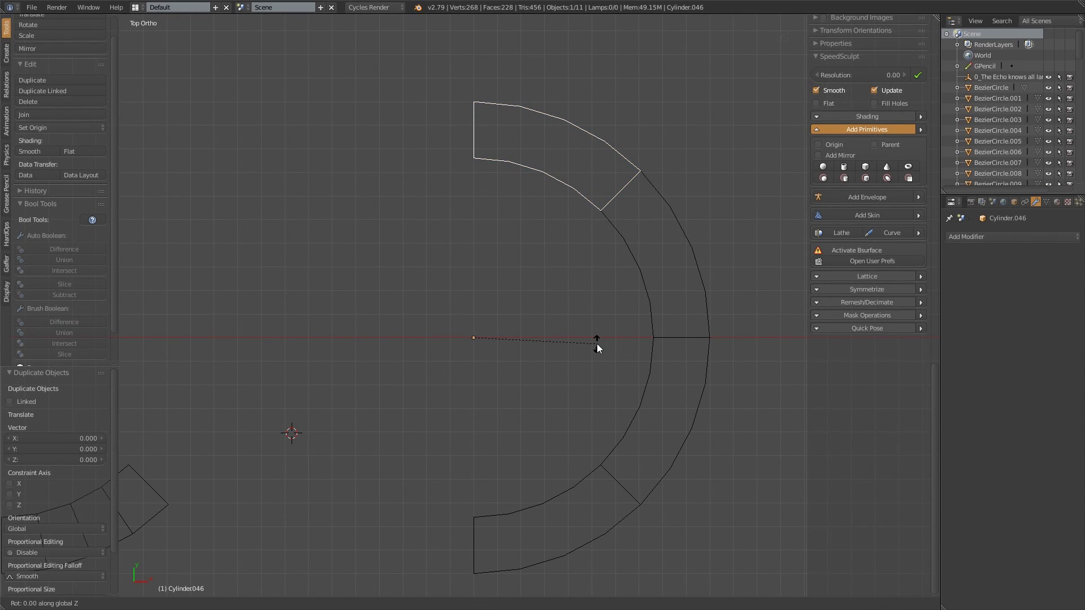
pyautogui.press('Return')
pyautogui.hotkey('shift', 'd')
pyautogui.write('r45')
pyautogui.press('Return')
pyautogui.hotkey('shift', 'd')
pyautogui.write('r45')
pyautogui.press('Return')
pyautogui.write('r45')
pyautogui.press('Return')
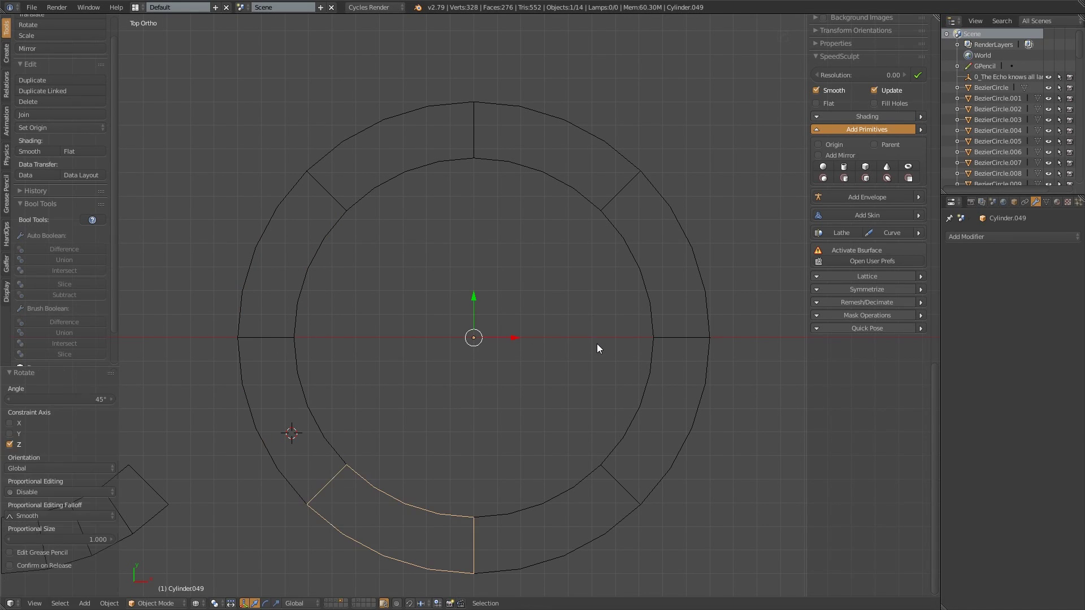
# Step: Check the completed eight-piece ring in solid shading and return to wireframe
pyautogui.keyDown('shift'); pyautogui.moveTo(534, 392); pyautogui.dragTo(514, 348, button='middle'); pyautogui.keyUp('shift')
pyautogui.press('z')
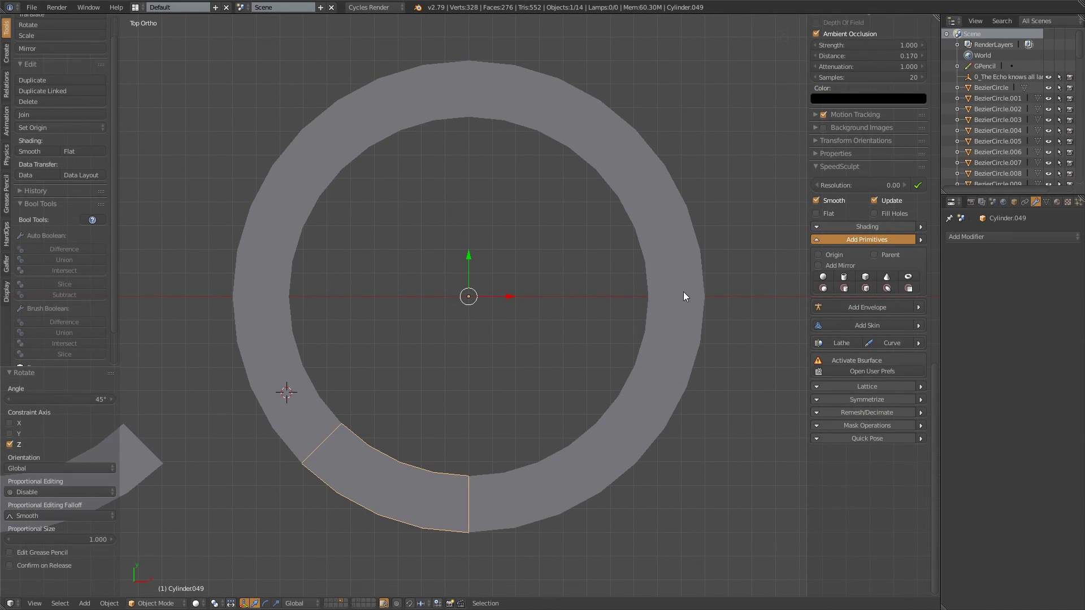
pyautogui.press('z')
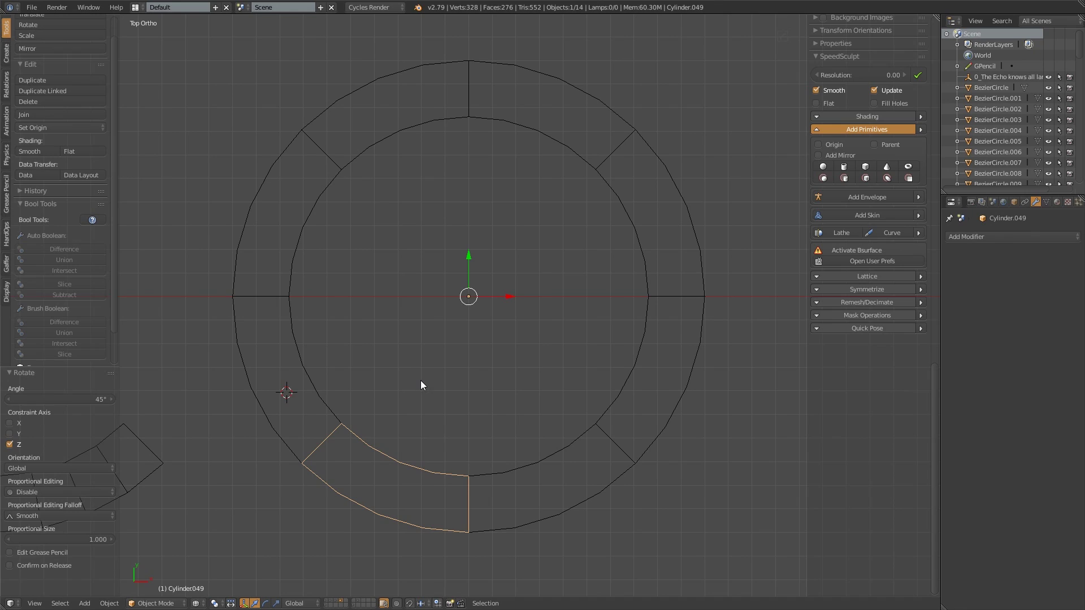
# Step: Show the original ring in solid shading and open its mesh for editing
pyautogui.press('a')
pyautogui.keyDown('shift'); pyautogui.moveTo(336, 462); pyautogui.dragTo(609, 440, button='middle'); pyautogui.keyUp('shift')
pyautogui.scroll(-3, 520, 429)
pyautogui.moveTo(318, 396)
pyautogui.keyDown('shift'); pyautogui.mouseDown(button='middle')
pyautogui.moveTo(566, 411)
pyautogui.moveTo(521, 351)
pyautogui.mouseUp(button='middle'); pyautogui.keyUp('shift')
pyautogui.scroll(2, 480, 359)
pyautogui.rightClick(399, 376)
pyautogui.press('z')
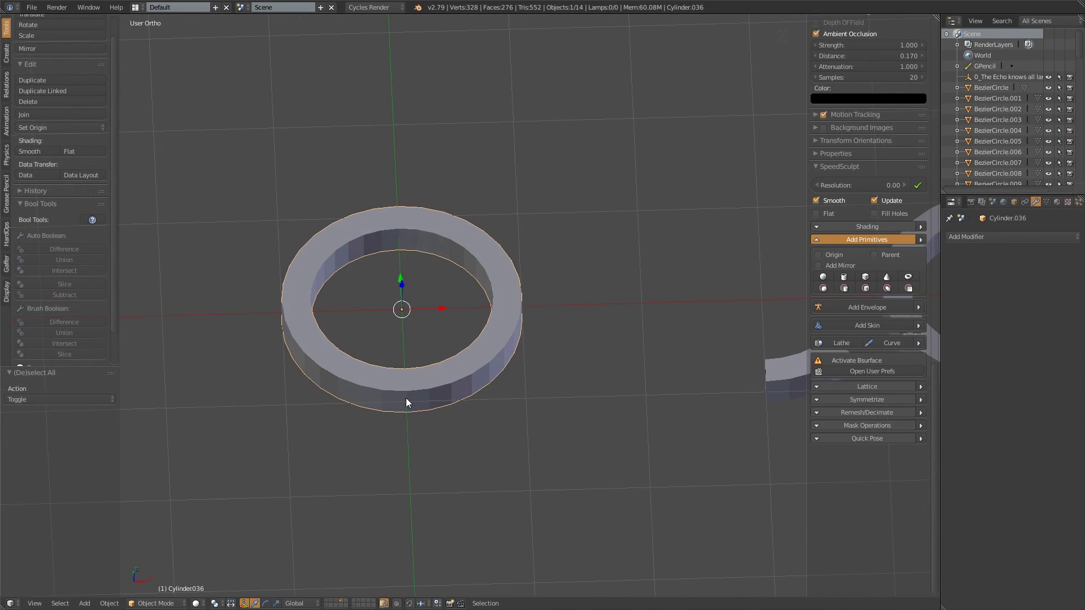
pyautogui.press('Tab')
# Step: Select all faces of five neighbouring ring segments, duplicate them in place and separate the copy as a new object
pyautogui.scroll(2, 406, 401)
pyautogui.moveTo(404, 417); pyautogui.dragTo(391, 427, button='middle')
pyautogui.keyDown('alt'); pyautogui.rightClick(374, 426); pyautogui.keyUp('alt')
pyautogui.keyDown('alt'); pyautogui.keyDown('shift'); pyautogui.rightClick(408, 420); pyautogui.keyUp('shift'); pyautogui.keyUp('alt')
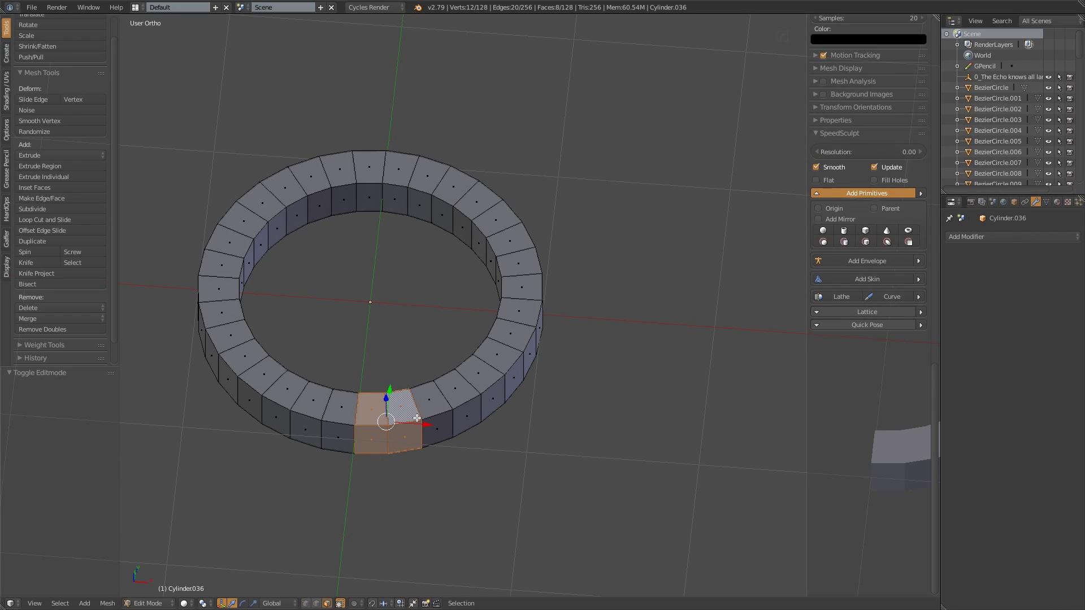
pyautogui.keyDown('alt'); pyautogui.keyDown('shift'); pyautogui.rightClick(433, 413); pyautogui.keyUp('shift'); pyautogui.keyUp('alt')
pyautogui.keyDown('alt'); pyautogui.keyDown('shift'); pyautogui.rightClick(468, 402); pyautogui.keyUp('shift'); pyautogui.keyUp('alt')
pyautogui.hotkey('shift', 'd')
pyautogui.rightClick(487, 396)
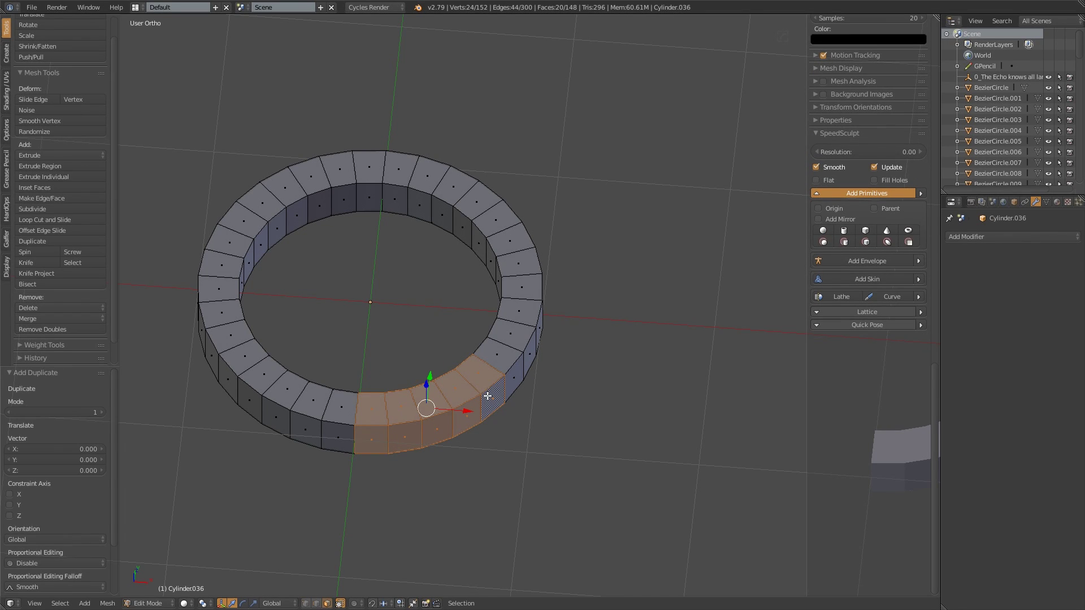
pyautogui.click(487, 395)
pyautogui.press('Tab')
# Step: Move the separated five-segment arc -3 along X, away from the original ring
pyautogui.scroll(-3, 432, 410)
pyautogui.rightClick(307, 343)
pyautogui.write('gx-3')
pyautogui.press('Return')
pyautogui.press('KP_Decimal')
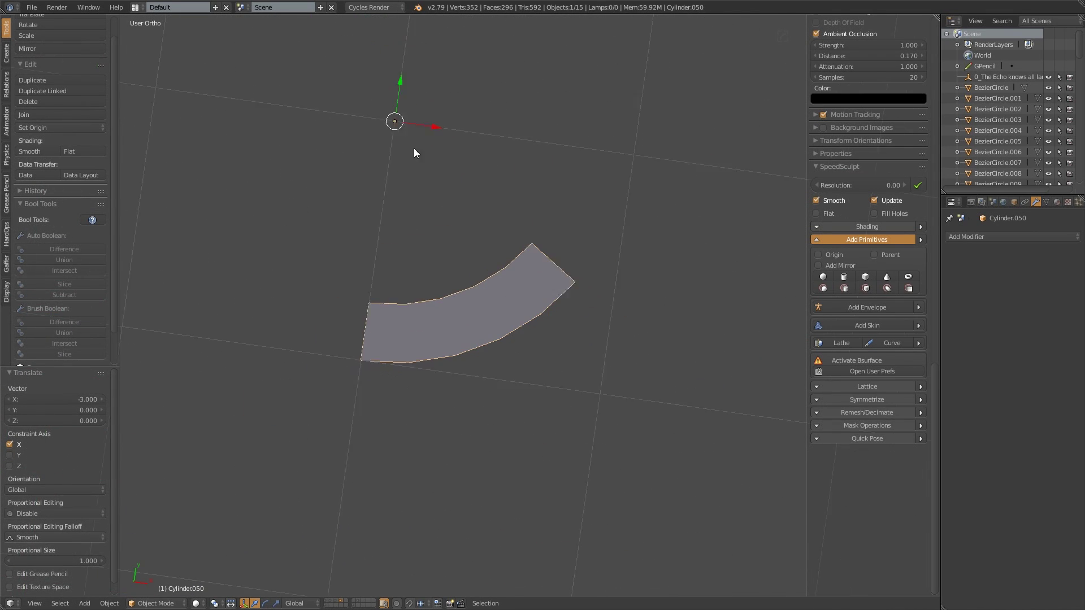
# Step: Duplicate the five-segment arc in place in top view, try rotating the copy freehand, and show it in wireframe
pyautogui.press('KP_7')
pyautogui.hotkey('shift', 'd')
pyautogui.rightClick(605, 359)
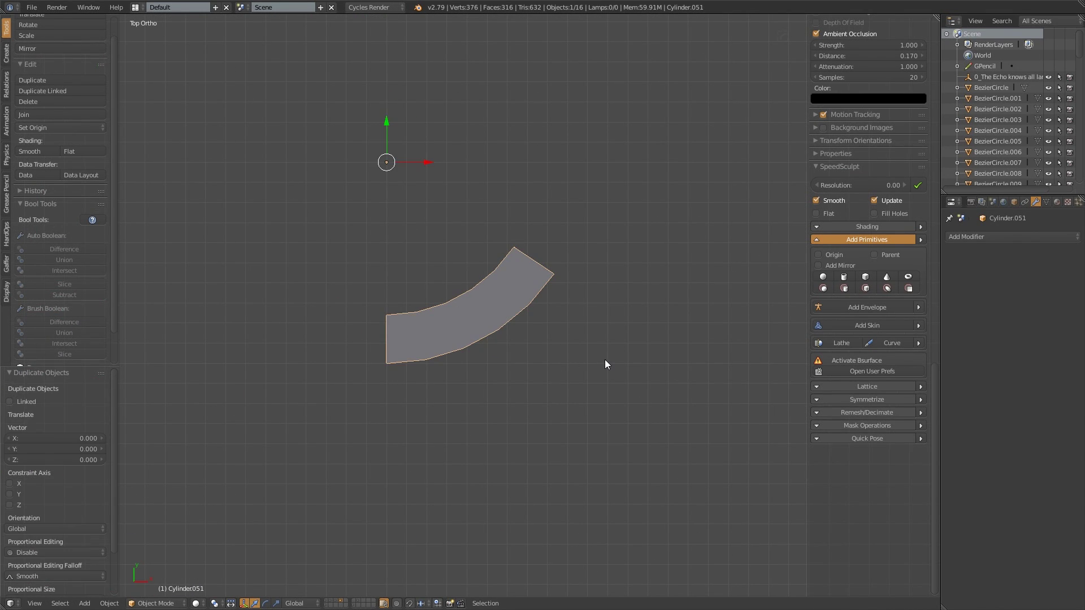
pyautogui.press('r')
pyautogui.click(643, 211)
pyautogui.press('z')
pyautogui.press('KP_Decimal')
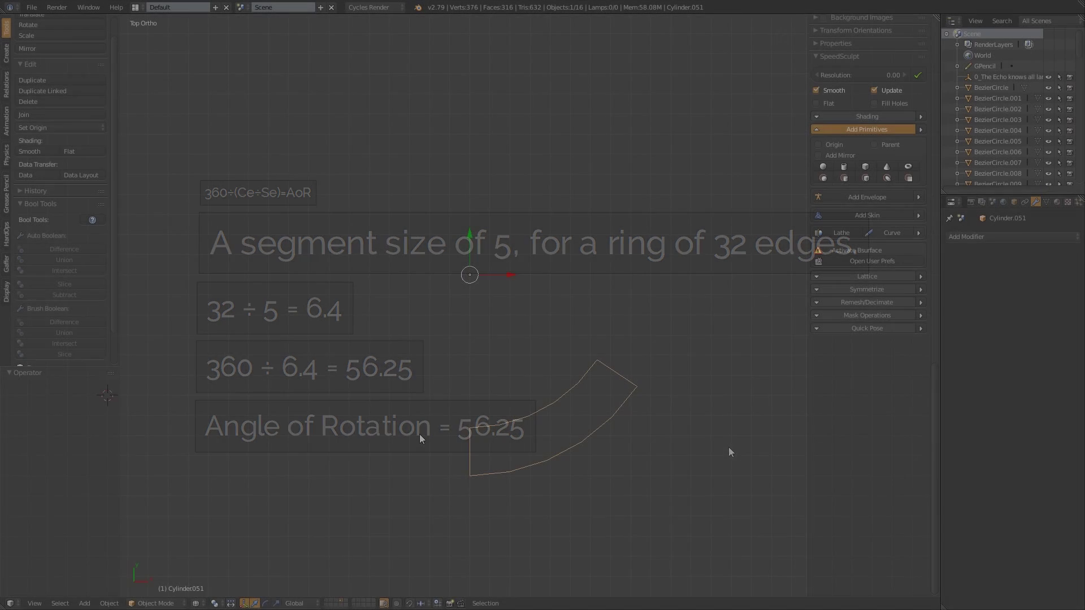
# Step: Rotate the copied arc 56.25° about Z and continue around the circle with further copies, each rotated another 56.25°
pyautogui.write('rz56')
pyautogui.press('Return')
pyautogui.hotkey('shift', 'd')
pyautogui.write('rz56.2')
pyautogui.press('Return')
pyautogui.hotkey('shift', 'd')
pyautogui.write('rz56.2')
pyautogui.press('Return')
pyautogui.hotkey('shift', 'd')
pyautogui.write('rz56.2')
pyautogui.press('Return')
pyautogui.scroll(1, 418, 469)
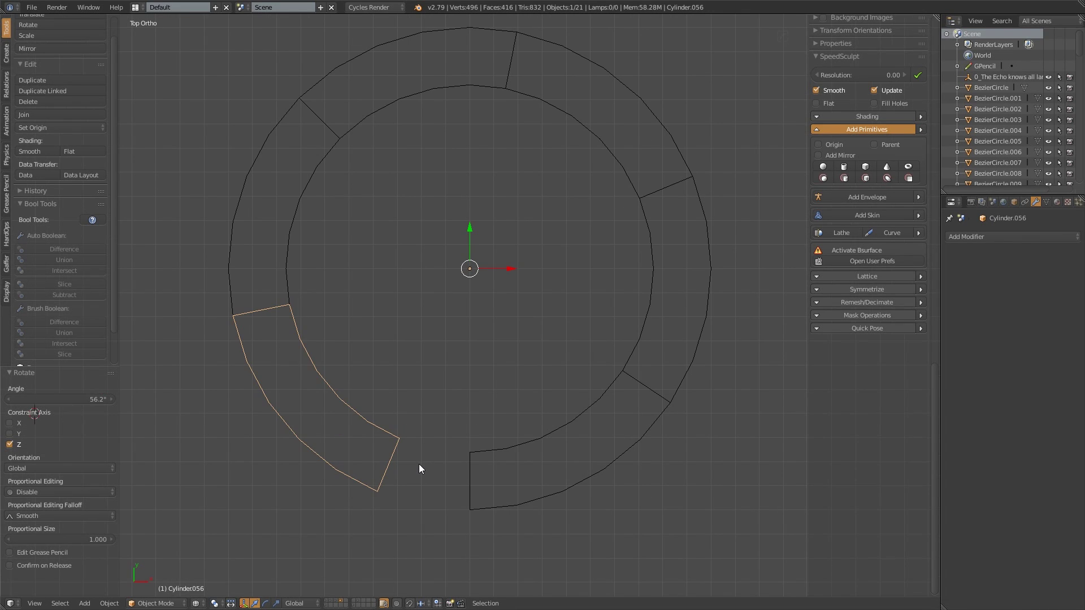
# Step: Duplicate the last five-segment arc in place and rotate the copy 56.25° about Z across the remaining gap
pyautogui.press('z')
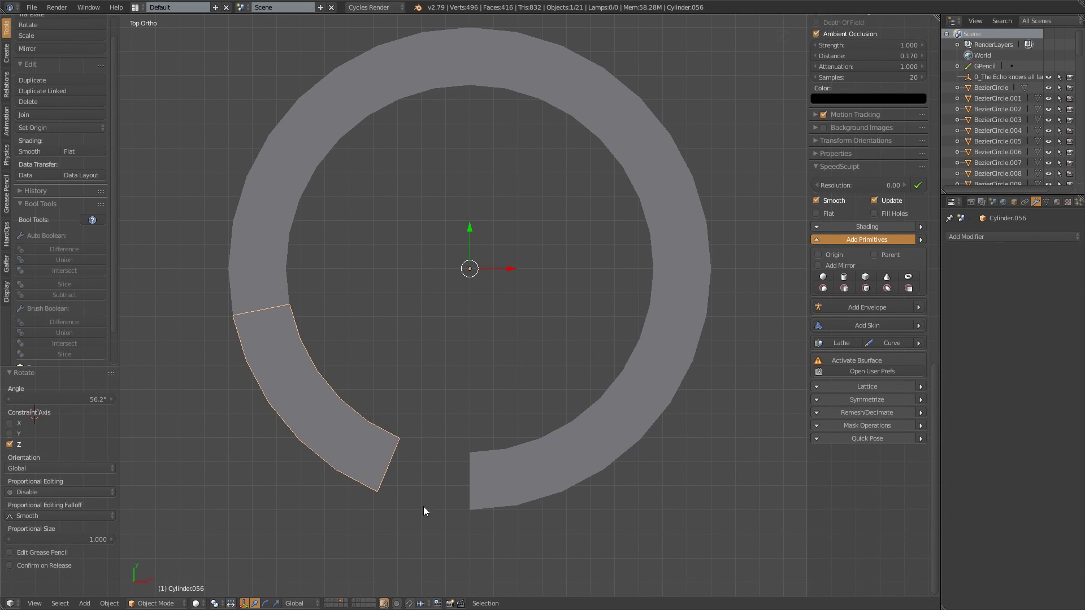
pyautogui.press('z')
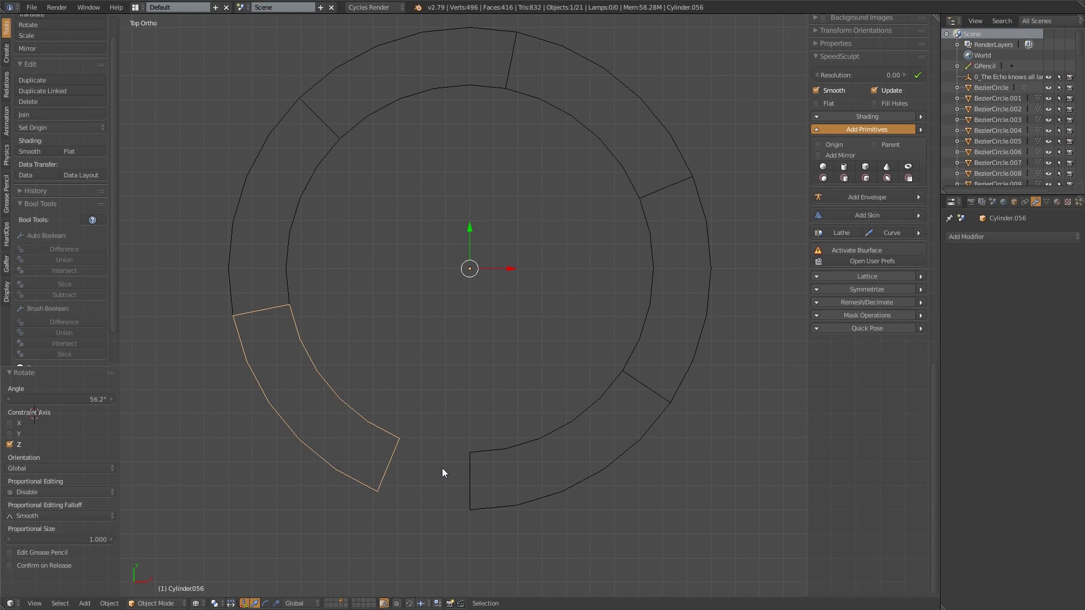
pyautogui.press('r')
pyautogui.rightClick(546, 473)
pyautogui.hotkey('shift', 'd')
pyautogui.rightClick(628, 490)
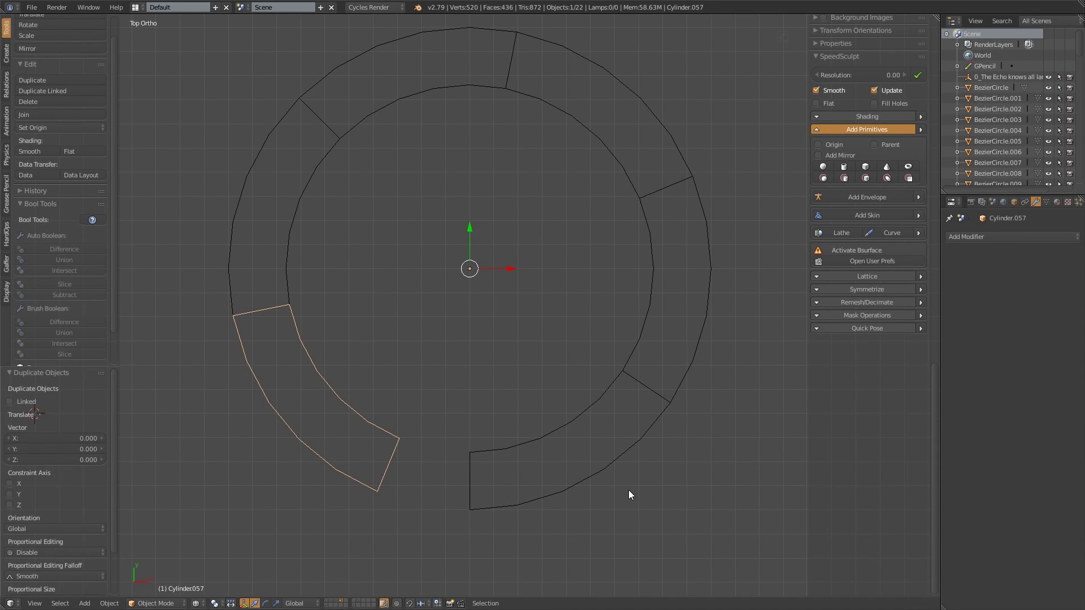
pyautogui.write('rz56.2')
pyautogui.press('Return')
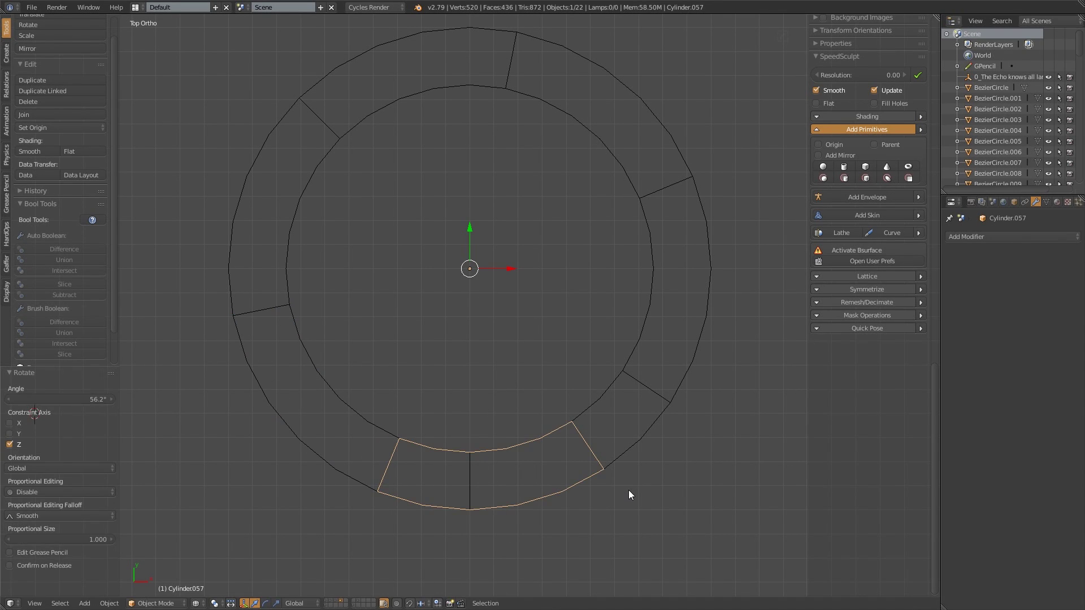
# Step: Examine how the last copy overlaps the first arc, using cancelled trial moves and rotations and solid shading
pyautogui.press('g')
pyautogui.rightClick(388, 494)
pyautogui.press('r')
pyautogui.rightClick(631, 478)
pyautogui.press('z')
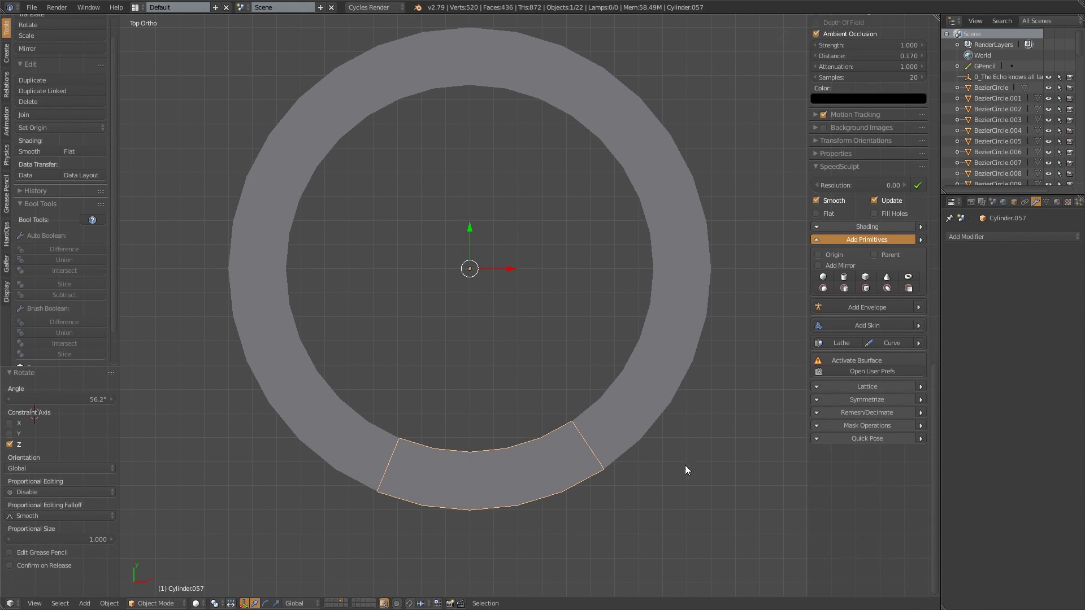
pyautogui.press('r')
pyautogui.rightClick(503, 490)
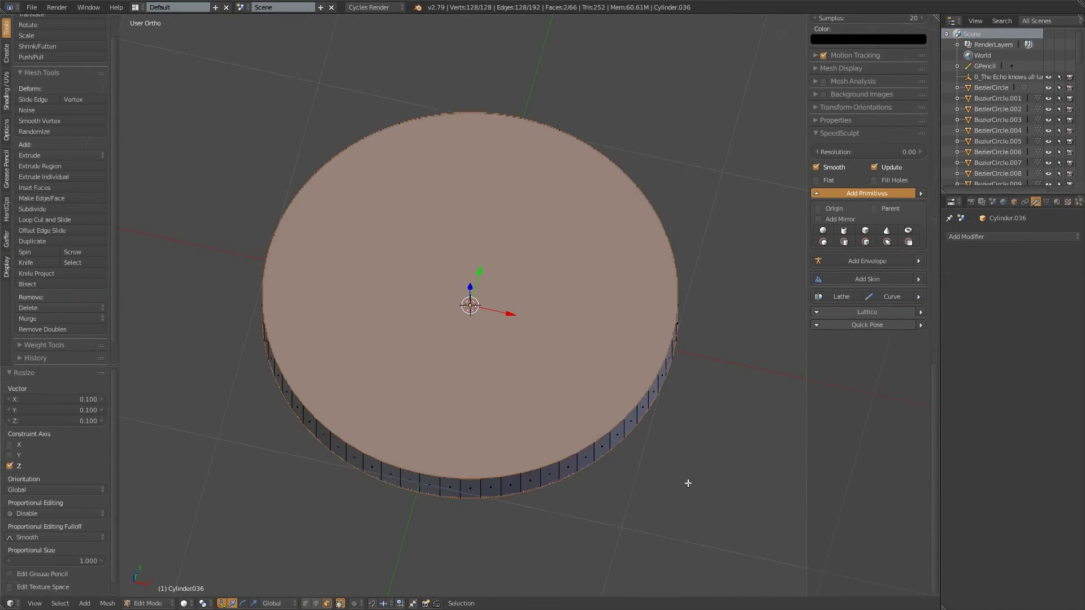
# Step: Inset the two cap faces of the flattened cylinder by 0.1565 and bridge them with LoopTools to form a ring
pyautogui.press('i')
pyautogui.press('x')
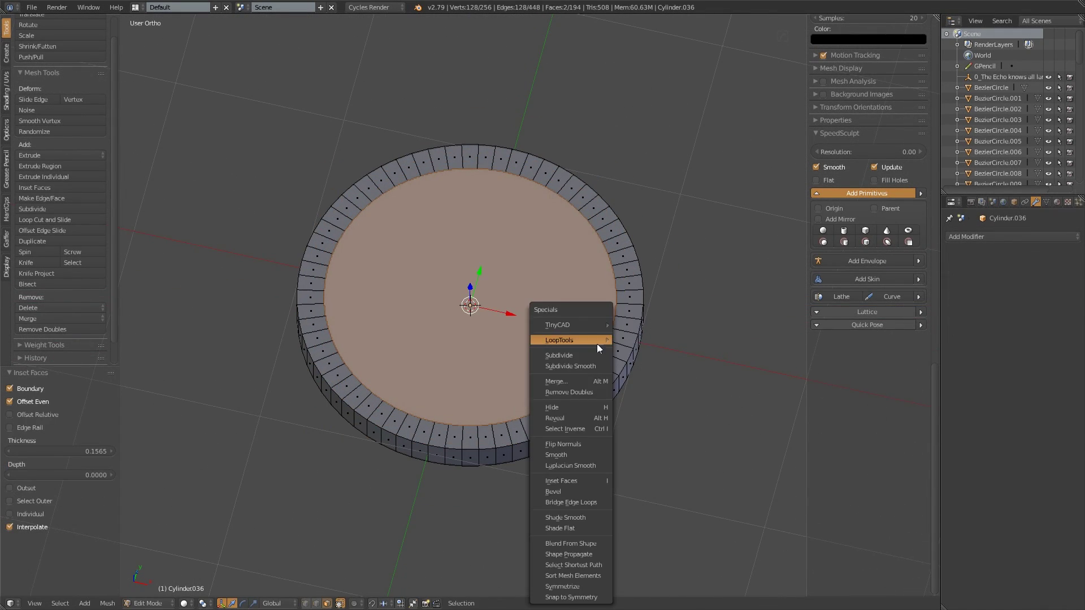
pyautogui.click(596, 345)
pyautogui.press('Tab')
pyautogui.press('Tab')
# Step: Separate a duplicate of four neighbouring ring segments and move it 4 units along X
pyautogui.rightClick(458, 437)
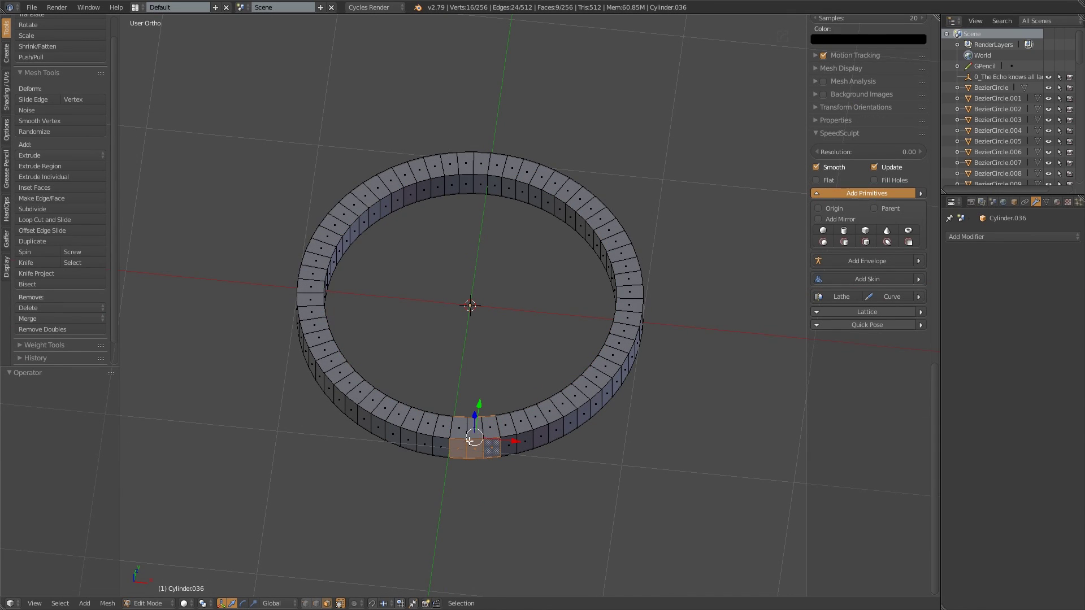
pyautogui.press('p')
pyautogui.click(542, 445)
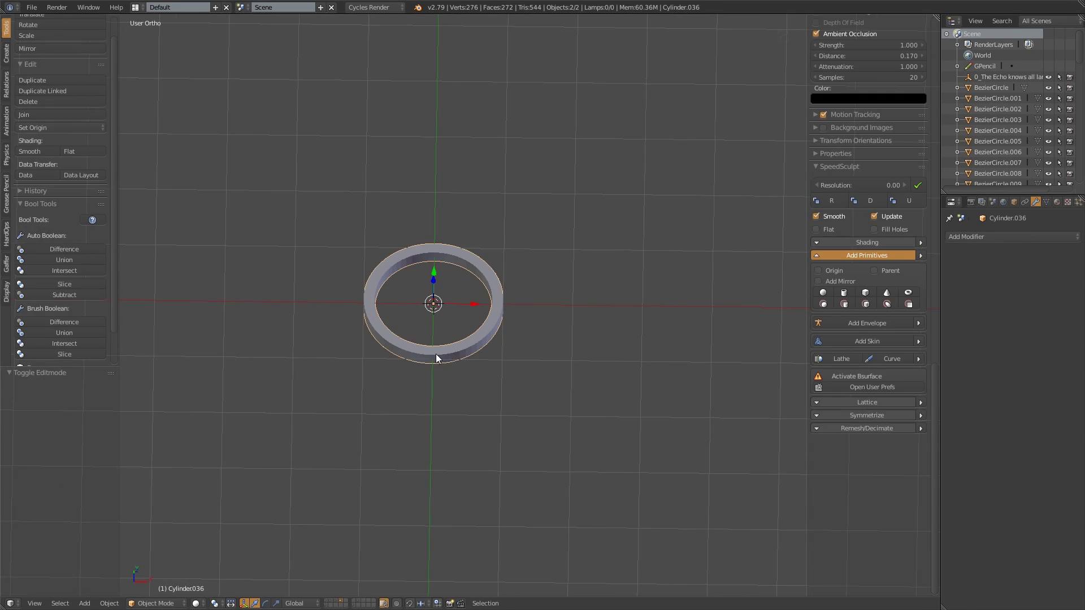
pyautogui.press('g')
pyautogui.press('x')
pyautogui.press('4')
pyautogui.press('Return')
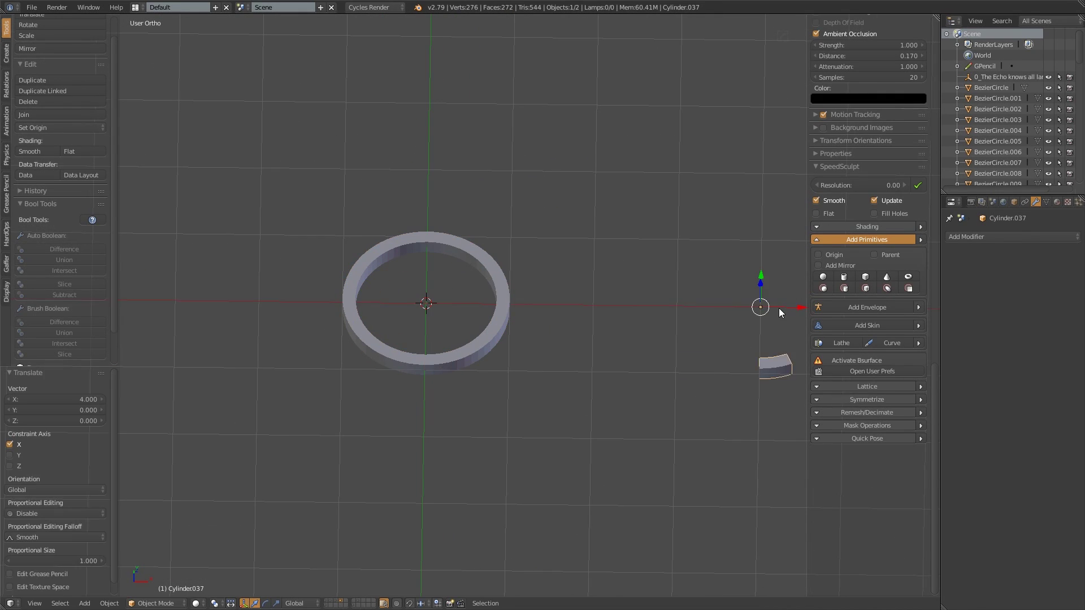
# Step: Give the separated arc wall thickness and beveled edges with HardOps, using a bevel width of 0.0040
pyautogui.press('KP_Decimal')
pyautogui.moveTo(477, 315); pyautogui.dragTo(487, 315, button='middle')
pyautogui.press('q')
pyautogui.click(466, 355)
pyautogui.click(479, 360)
pyautogui.press('q')
pyautogui.click(459, 352)
pyautogui.moveTo(986, 282); pyautogui.dragTo(971, 282)
# Step: Deselect everything and walk through the hollow arc to examine its interior
pyautogui.press('a')
pyautogui.moveTo(554, 382); pyautogui.dragTo(595, 349, button='middle')
pyautogui.hotkey('shift', 'f')
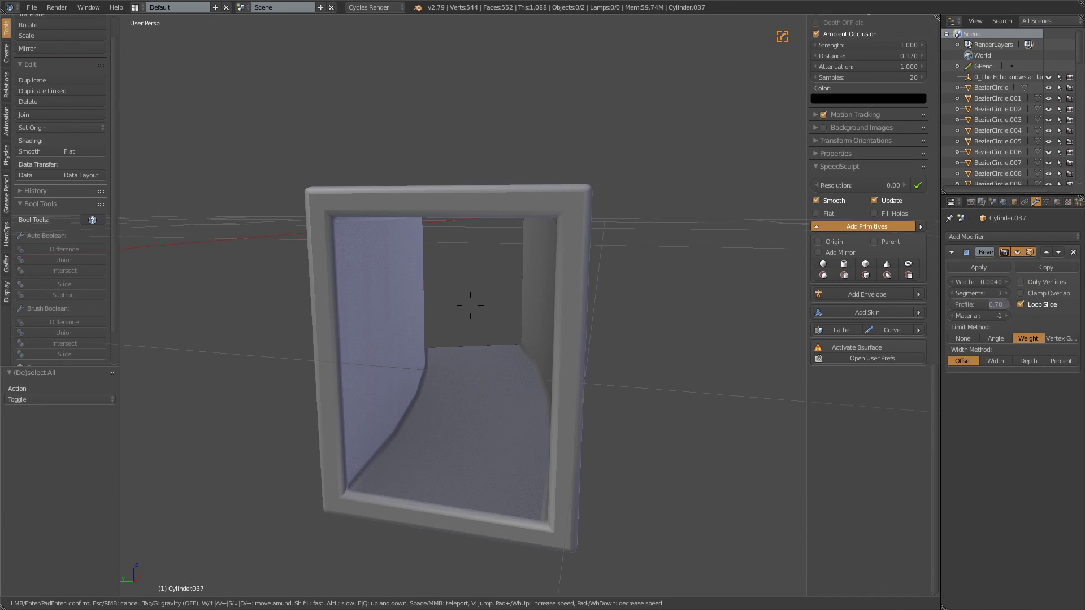
pyautogui.press('w')
pyautogui.press('w')
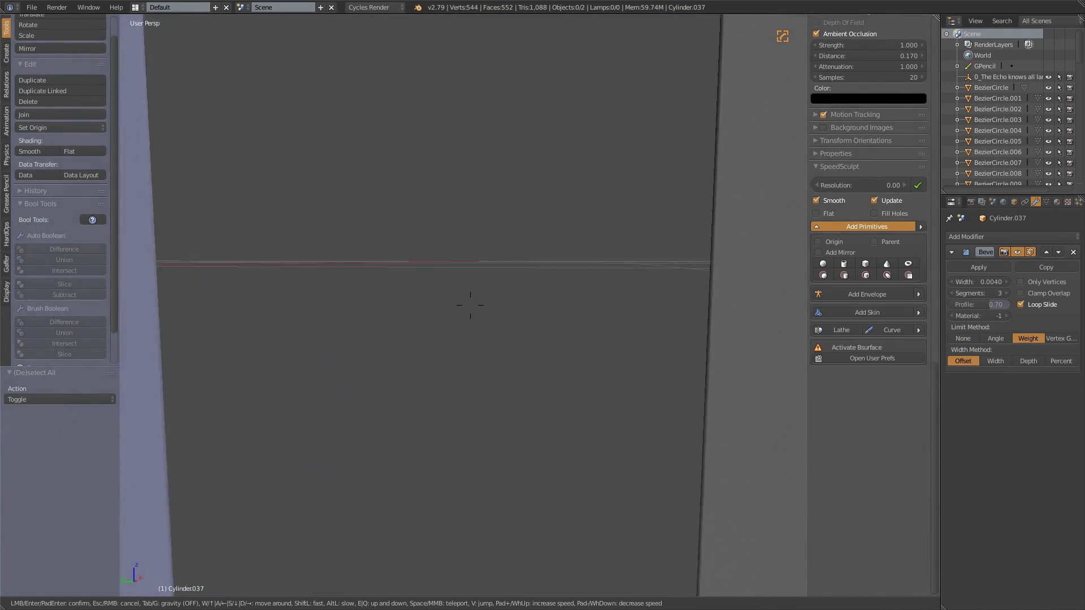
pyautogui.press('s')
pyautogui.press('w')
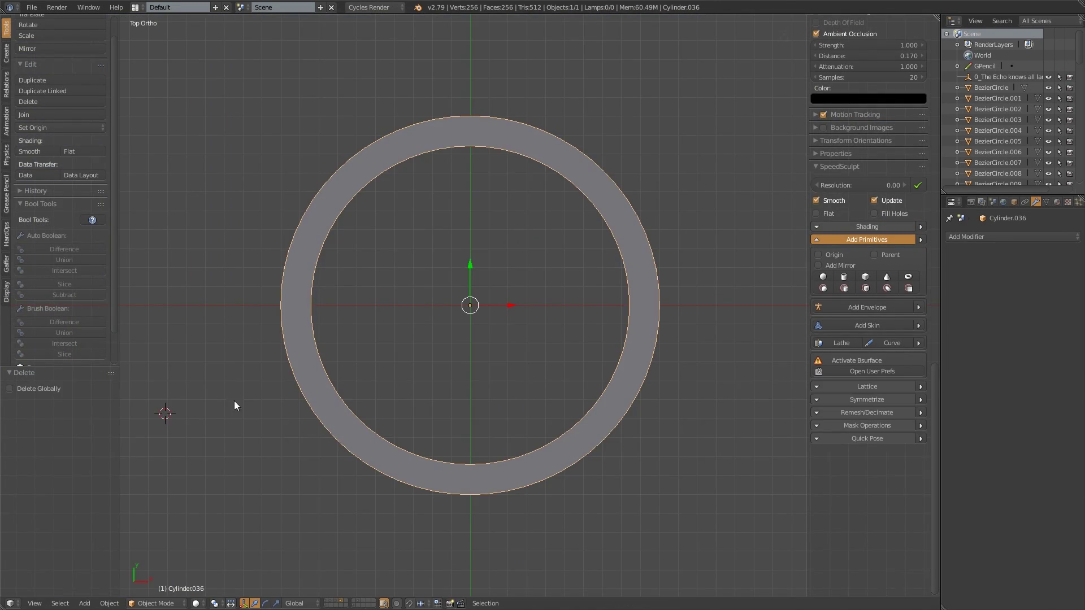
# Step: Select the faces of four neighbouring ring segments in edit mode, trying and undoing their deletion
pyautogui.press('Tab')
pyautogui.rightClick(621, 416)
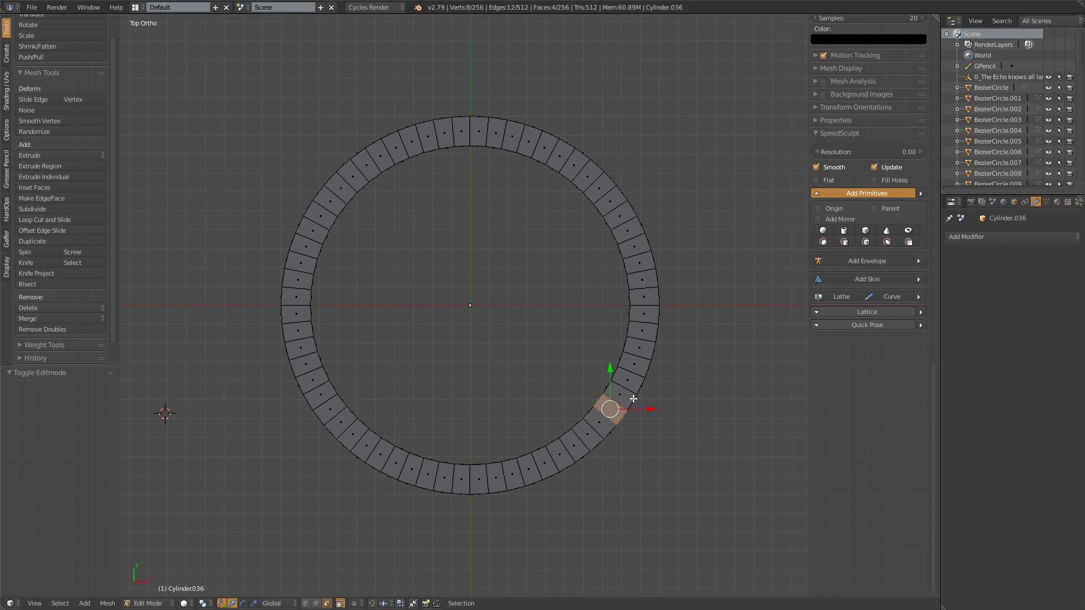
pyautogui.press('x')
pyautogui.click(647, 374)
pyautogui.moveTo(632, 388); pyautogui.dragTo(642, 356, button='middle')
pyautogui.hotkey('ctrl', 'z')
# Step: Duplicate the selected ring segments in place and separate the copy as a new object
pyautogui.moveTo(631, 408); pyautogui.dragTo(509, 357, button='middle')
pyautogui.hotkey('shift', 'd')
pyautogui.press('Escape')
pyautogui.press('p')
pyautogui.click(577, 362)
pyautogui.press('Tab')
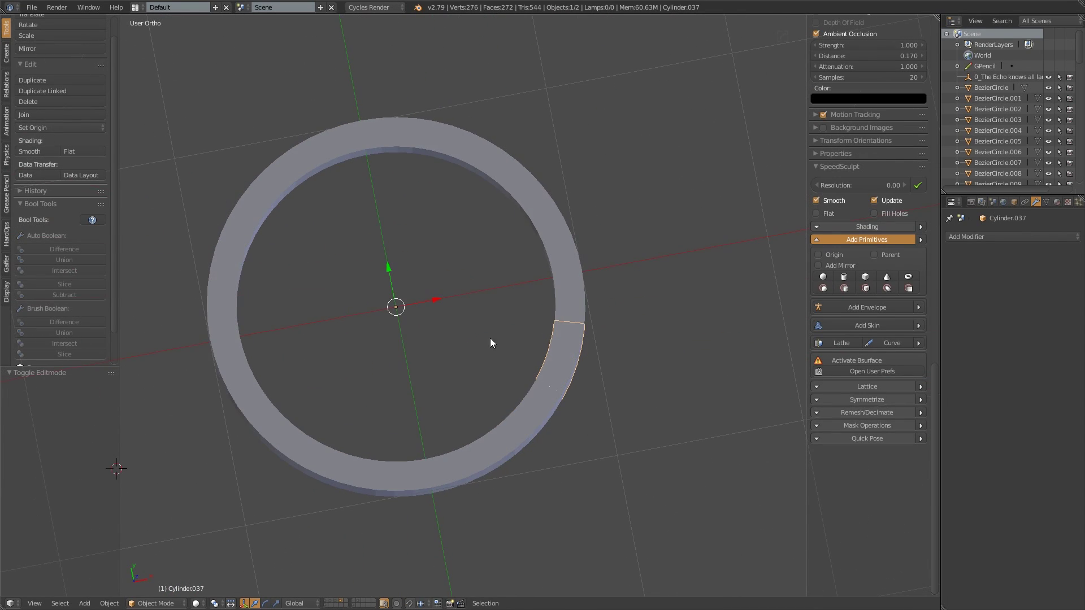
# Step: Move the separated four-segment piece 1 unit along X
pyautogui.press('g')
pyautogui.press('x')
pyautogui.press('1')
pyautogui.press('Return')
pyautogui.moveTo(589, 300); pyautogui.dragTo(477, 367, button='middle')
# Step: Hide and reveal four neighbouring segments on the original ring, and delete them
pyautogui.rightClick(473, 276)
pyautogui.press('Tab')
pyautogui.keyDown('alt'); pyautogui.keyDown('shift'); pyautogui.rightClick(473, 377); pyautogui.keyUp('shift'); pyautogui.keyUp('alt')
pyautogui.keyDown('alt'); pyautogui.keyDown('shift'); pyautogui.rightClick(491, 372); pyautogui.keyUp('shift'); pyautogui.keyUp('alt')
pyautogui.keyDown('alt'); pyautogui.keyDown('shift'); pyautogui.rightClick(506, 366); pyautogui.keyUp('shift'); pyautogui.keyUp('alt')
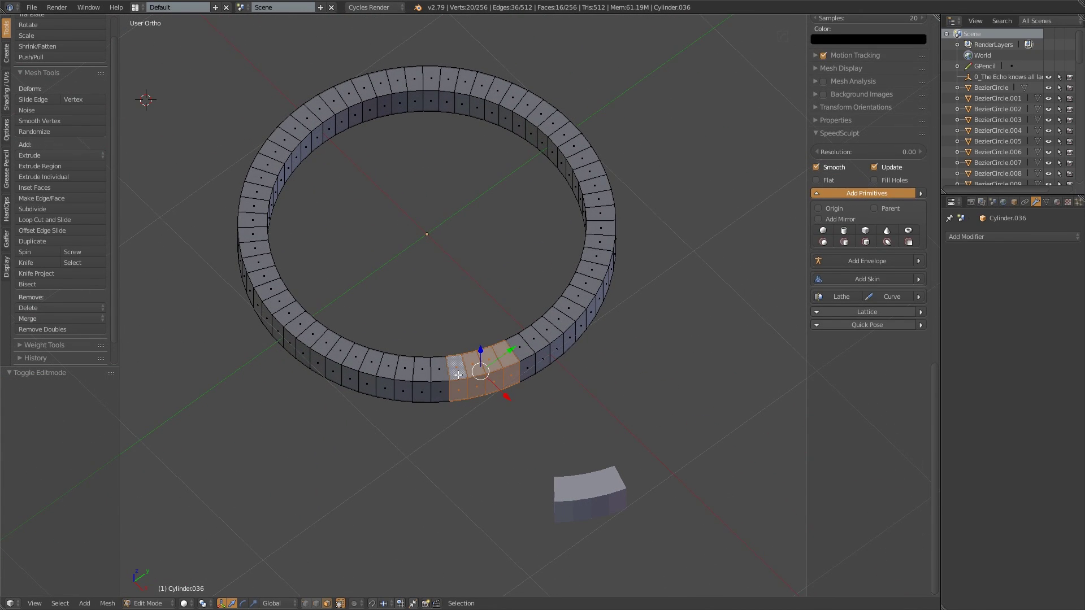
pyautogui.press('h')
pyautogui.moveTo(459, 383); pyautogui.dragTo(545, 351, button='middle')
pyautogui.hotkey('alt', 'h')
pyautogui.press('x')
pyautogui.click(534, 426)
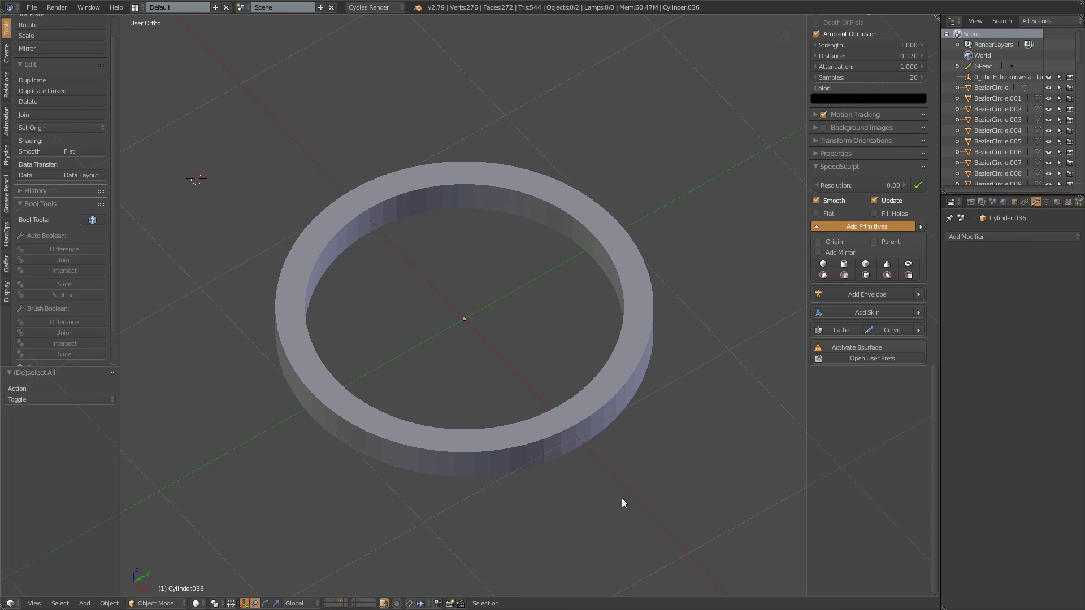
# Step: Centre the 3D cursor at the origin and select the faces of four neighbouring segments on the front of the ring
pyautogui.hotkey('shift', 'c')
pyautogui.moveTo(397, 534); pyautogui.dragTo(482, 511, button='middle')
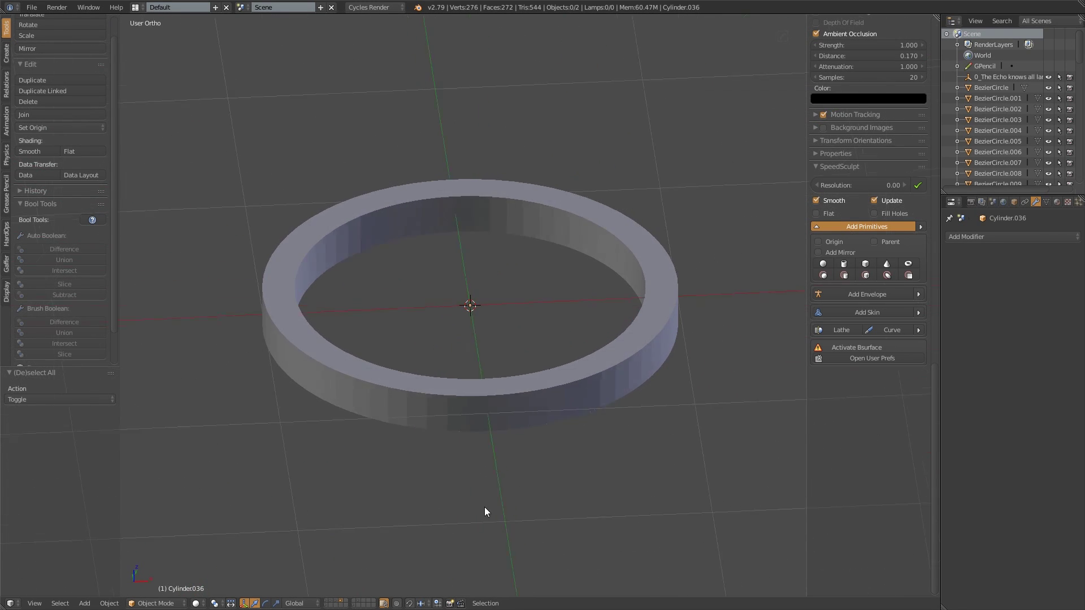
pyautogui.press('Tab')
pyautogui.moveTo(440, 418); pyautogui.dragTo(553, 468, button='middle')
pyautogui.keyDown('alt'); pyautogui.rightClick(463, 471); pyautogui.keyUp('alt')
pyautogui.keyDown('ctrl'); pyautogui.rightClick(503, 462); pyautogui.keyUp('ctrl')
# Step: Duplicate the four selected ring segments in place and separate the copy into its own object
pyautogui.hotkey('shift', 'd')
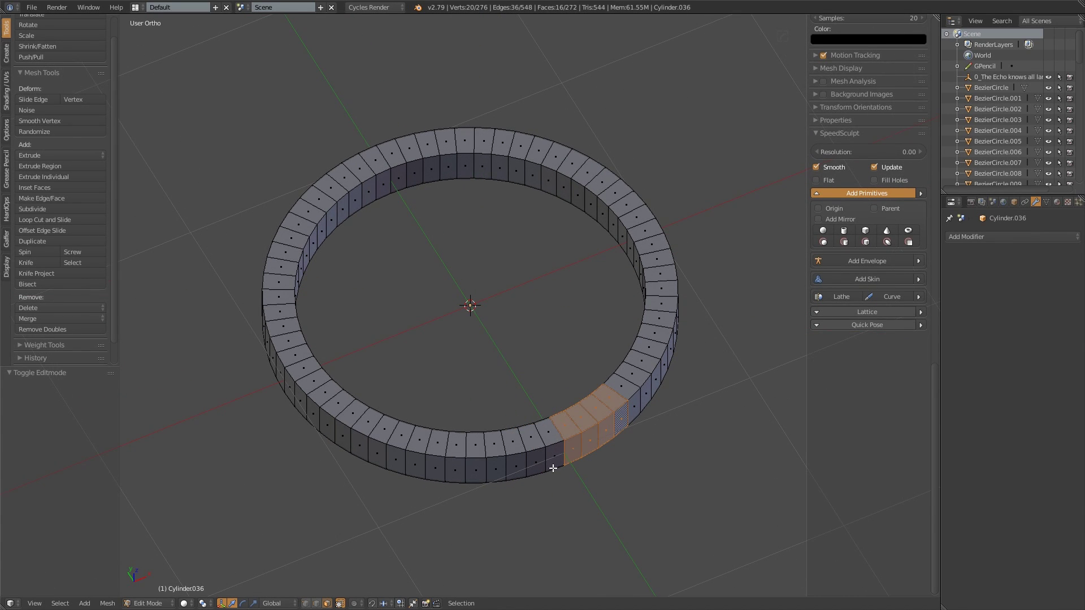
pyautogui.rightClick(552, 468)
pyautogui.press('Tab')
pyautogui.press('Tab')
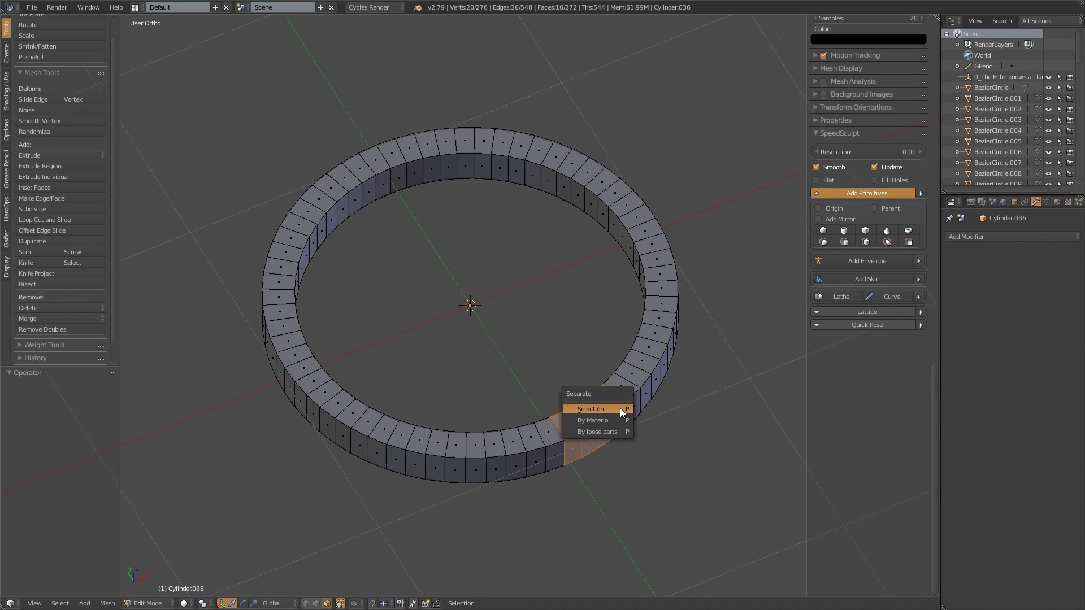
pyautogui.click(620, 408)
pyautogui.press('Tab')
# Step: Move the separated four-segment piece along X, clear of the ring
pyautogui.moveTo(619, 408); pyautogui.dragTo(573, 427, button='middle')
pyautogui.scroll(-2, 573, 427)
pyautogui.rightClick(493, 408)
pyautogui.press('g')
pyautogui.press('x')
pyautogui.click(828, 324)
# Step: Duplicate the full ring in place and scale the copy by a factor of 2
pyautogui.rightClick(518, 398)
pyautogui.scroll(-3, 520, 398)
pyautogui.hotkey('shift', 'd')
pyautogui.rightClick(520, 398)
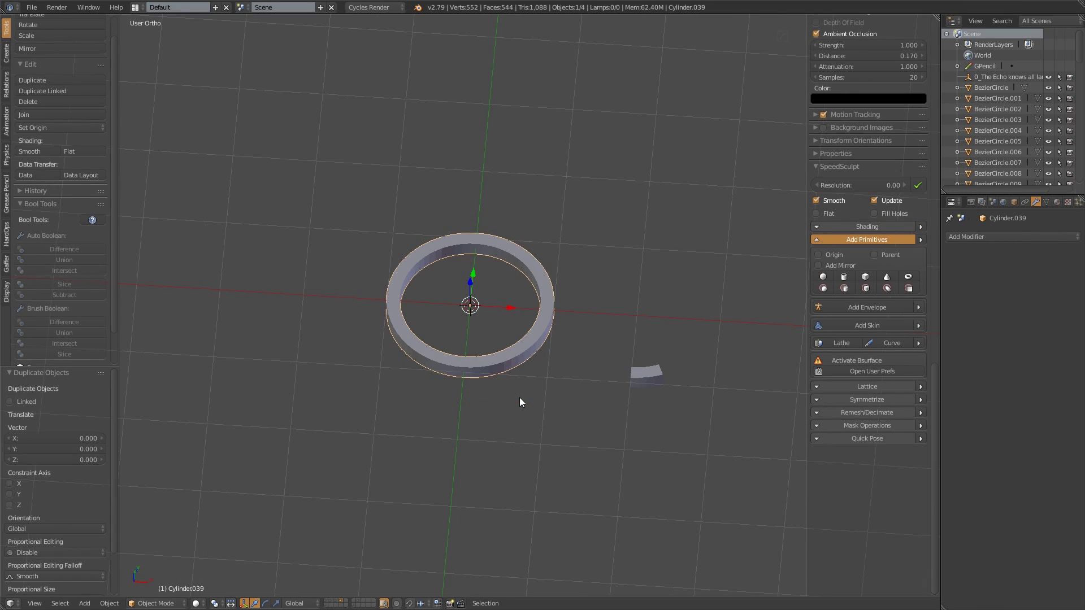
pyautogui.press('s')
pyautogui.press('2')
pyautogui.press('Return')
# Step: Delete the separated four-segment piece lying beside the ring
pyautogui.rightClick(649, 377)
pyautogui.press('Delete')
pyautogui.moveTo(649, 382); pyautogui.dragTo(617, 331, button='middle')
pyautogui.scroll(3, 523, 330)
pyautogui.moveTo(524, 330); pyautogui.dragTo(509, 353, button='middle')
pyautogui.press('KP_5')
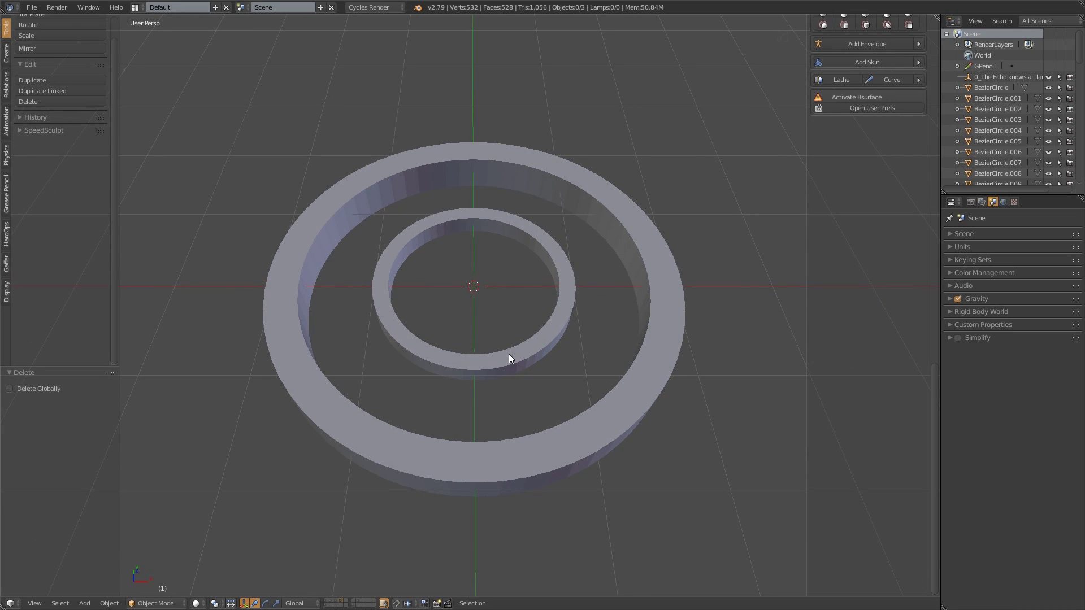
pyautogui.press('KP_7')
pyautogui.press('KP_5')
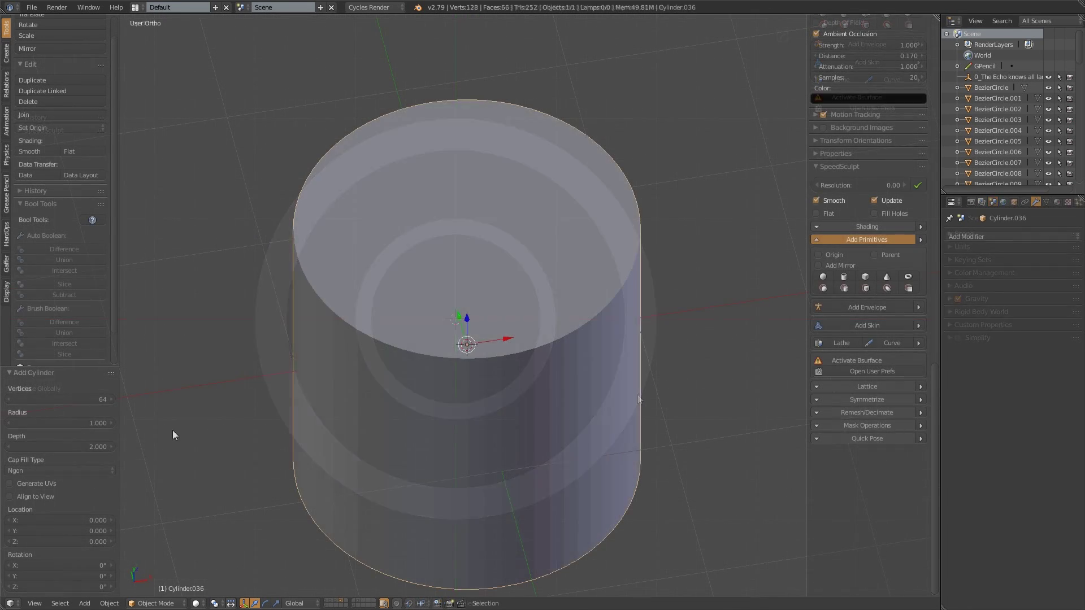
# Step: Inset the top face of the 64-vertex cylinder by about 0.32 and adjust the inset thickness
pyautogui.press('Tab')
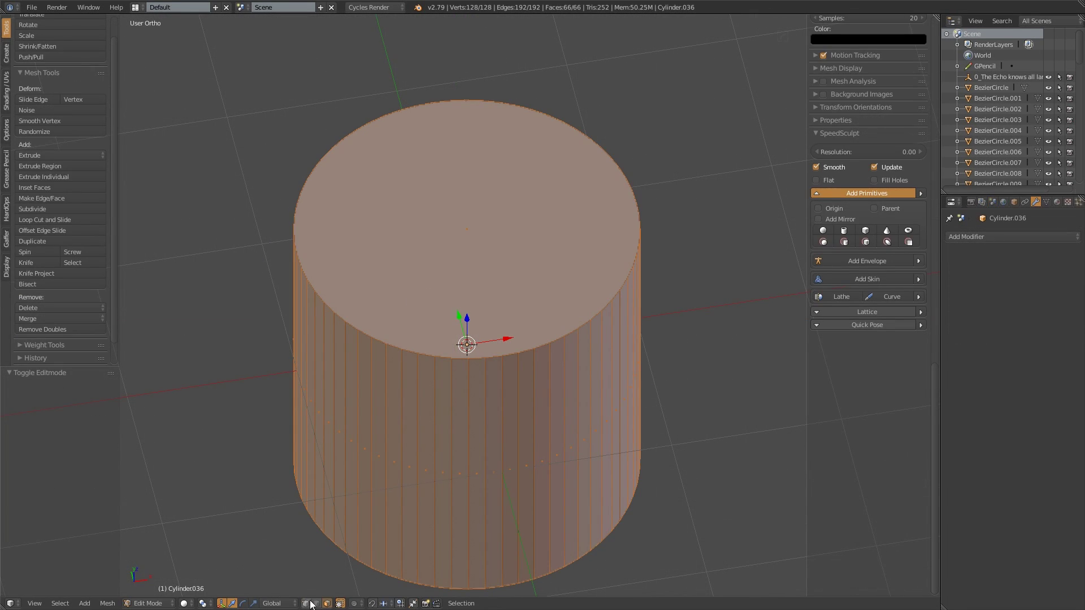
pyautogui.rightClick(452, 253)
pyautogui.press('i')
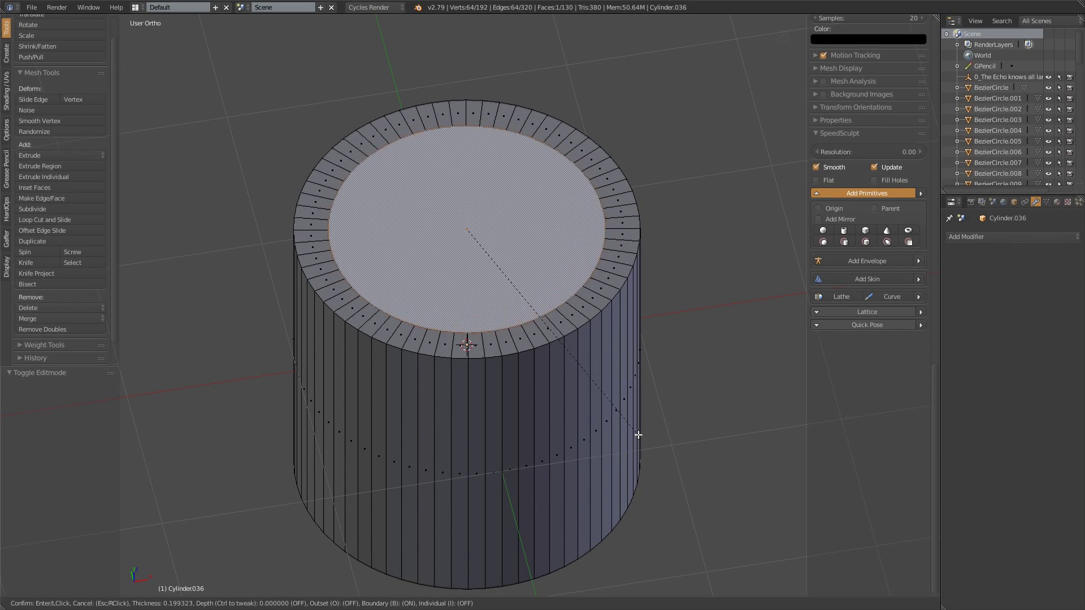
pyautogui.click(625, 427)
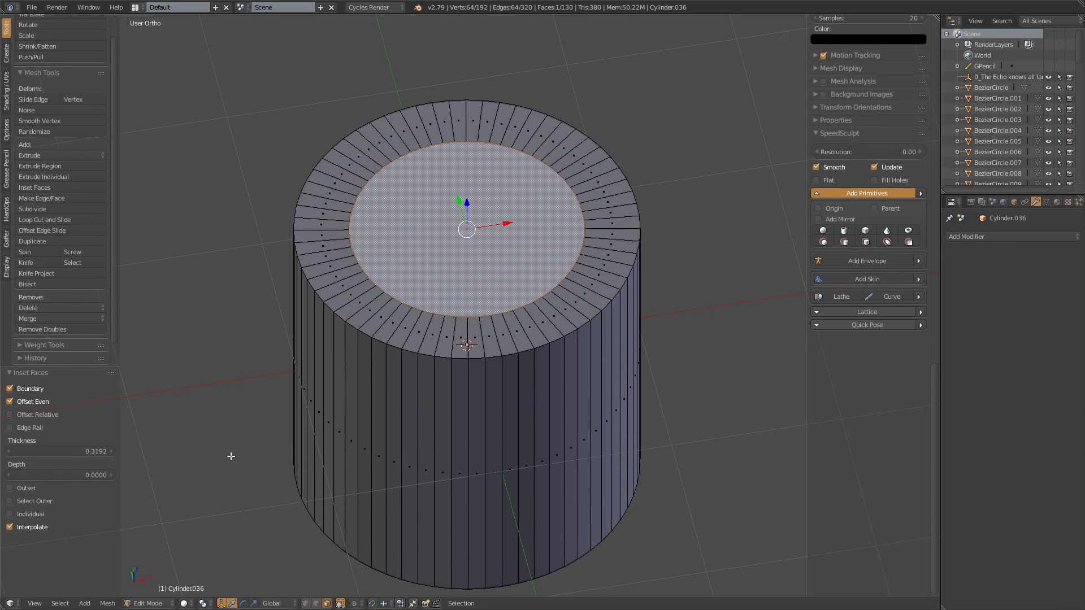
pyautogui.moveTo(59, 451); pyautogui.dragTo(61, 451)
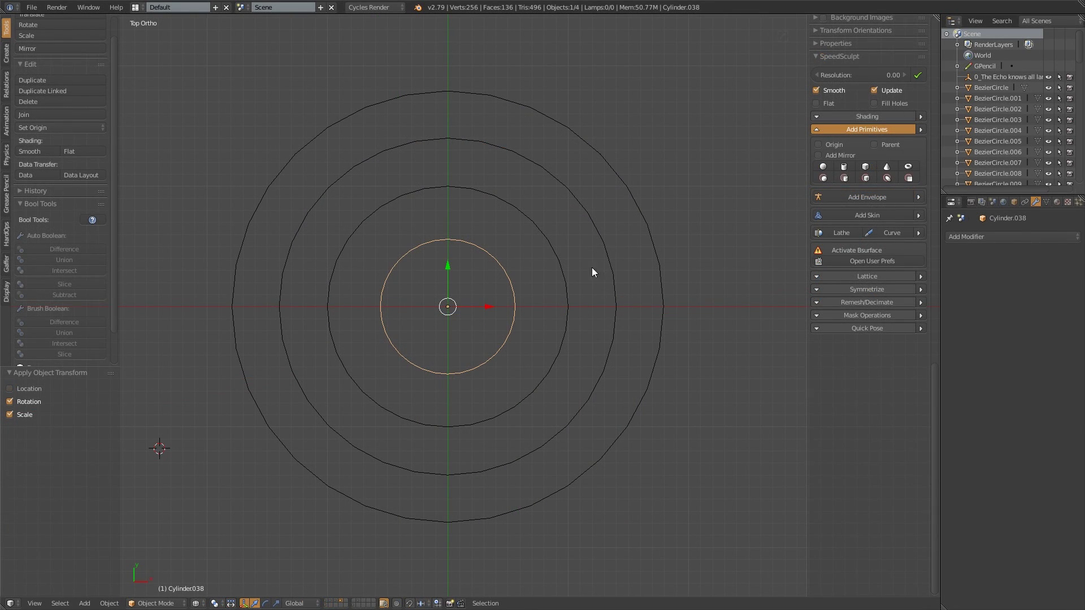
# Step: Apply the rotation and scale of the innermost concentric cylinder
pyautogui.rightClick(653, 362)
pyautogui.rightClick(501, 330)
pyautogui.hotkey('ctrl', 'a')
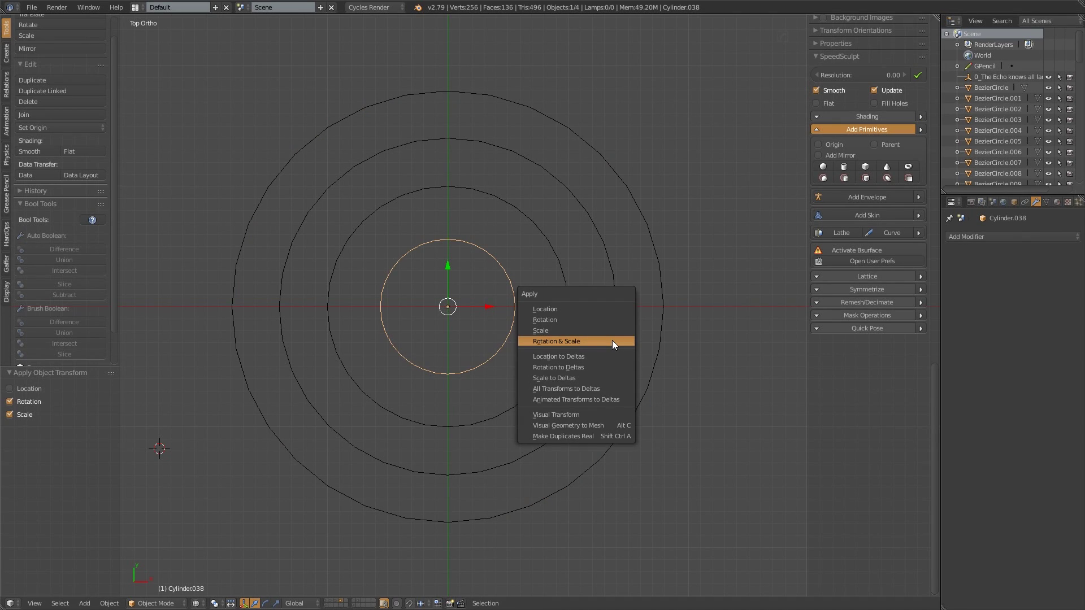
pyautogui.click(567, 342)
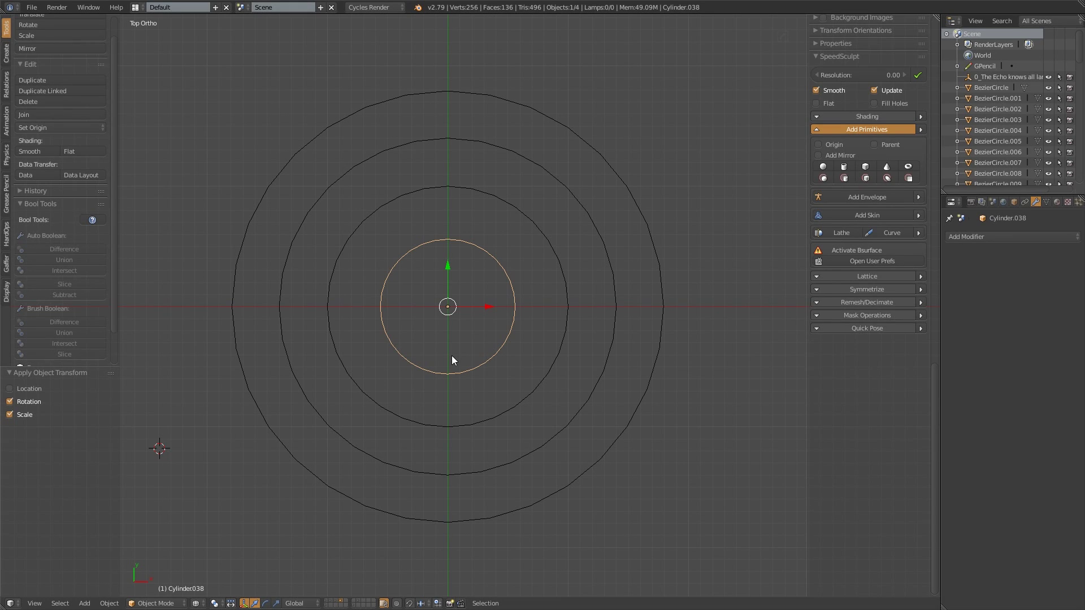
pyautogui.press('Tab')
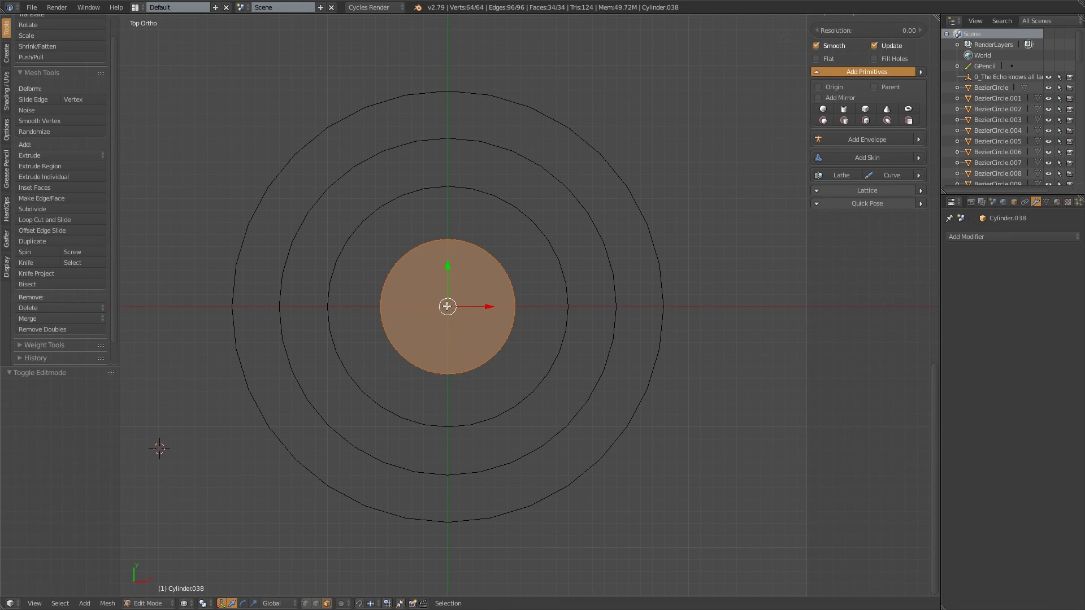
pyautogui.press('Tab')
pyautogui.rightClick(564, 307)
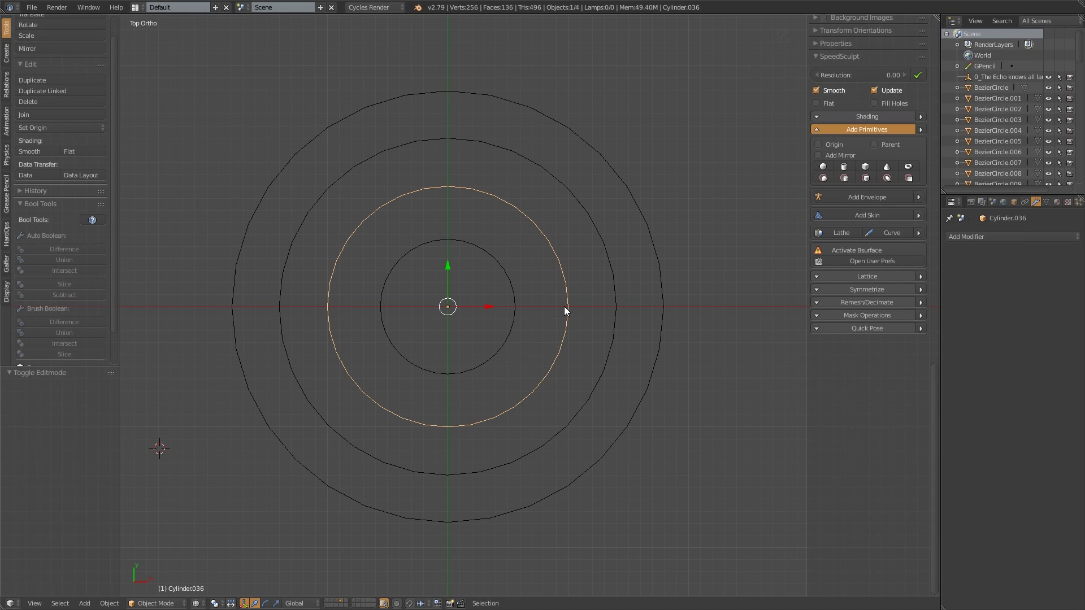
pyautogui.rightClick(513, 327)
pyautogui.press('s')
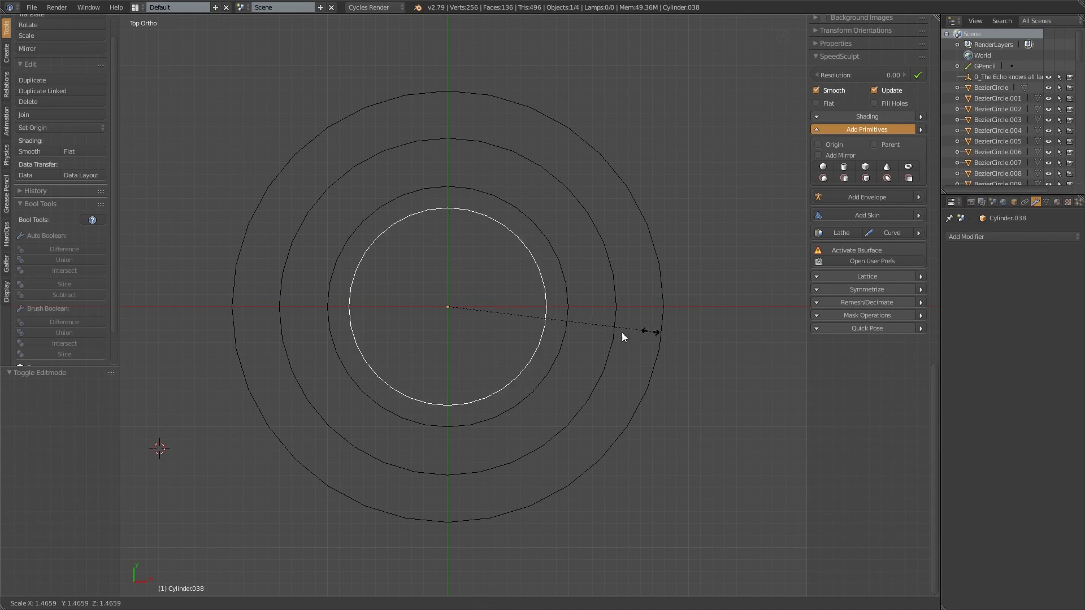
pyautogui.rightClick(657, 342)
# Step: Inset the innermost cylinder's cap face by about 0.14 in edit mode
pyautogui.press('Tab')
pyautogui.rightClick(439, 313)
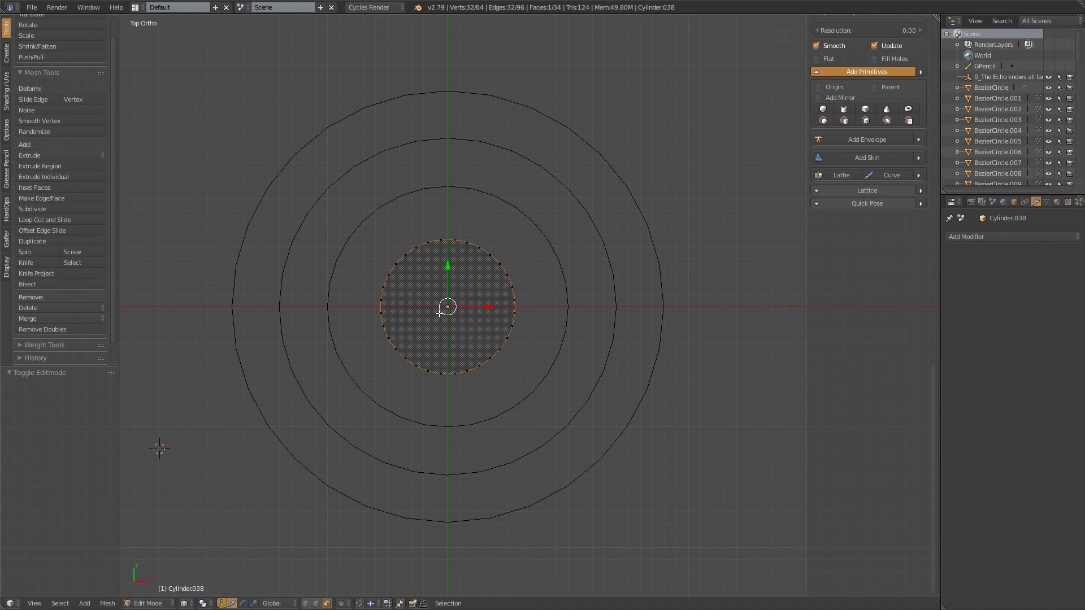
pyautogui.press('i')
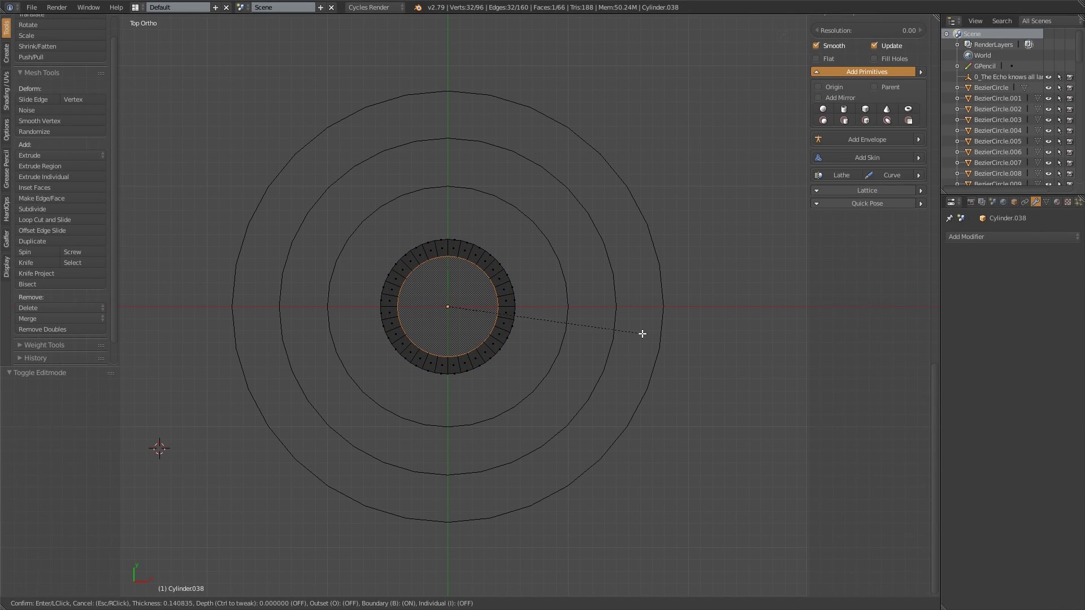
pyautogui.click(635, 334)
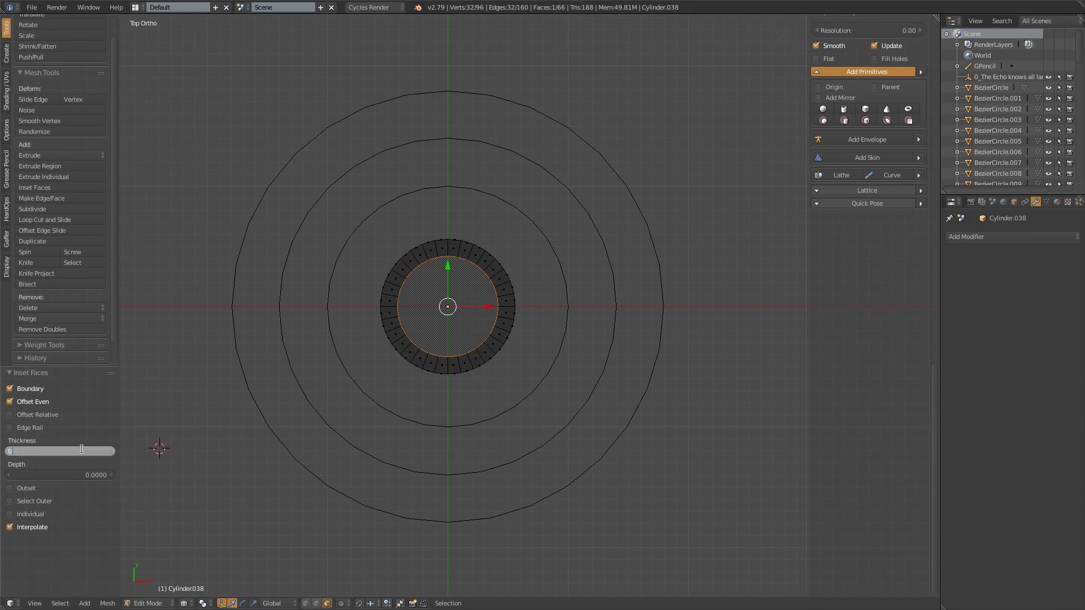
pyautogui.press('Tab')
# Step: Inset the cap faces of the three larger concentric cylinders, one object at a time
pyautogui.rightClick(561, 259)
pyautogui.press('Tab')
pyautogui.press('Tab')
pyautogui.rightClick(612, 311)
pyautogui.press('Tab')
pyautogui.press('Tab')
pyautogui.rightClick(665, 310)
pyautogui.press('Tab')
pyautogui.press('i')
pyautogui.click(704, 373)
# Step: Select all four concentric cylinders and join them into one object
pyautogui.press('Tab')
pyautogui.keyDown('shift'); pyautogui.rightClick(609, 349); pyautogui.keyUp('shift')
pyautogui.keyDown('shift'); pyautogui.rightClick(562, 340); pyautogui.keyUp('shift')
pyautogui.keyDown('shift'); pyautogui.rightClick(507, 347); pyautogui.keyUp('shift')
pyautogui.hotkey('ctrl', 'j')
# Step: Select the linked geometry of the second-largest cylinder and shift it along X against the outermost cylinder's edge
pyautogui.press('Tab')
pyautogui.rightClick(511, 313)
pyautogui.rightClick(637, 325)
pyautogui.press('l')
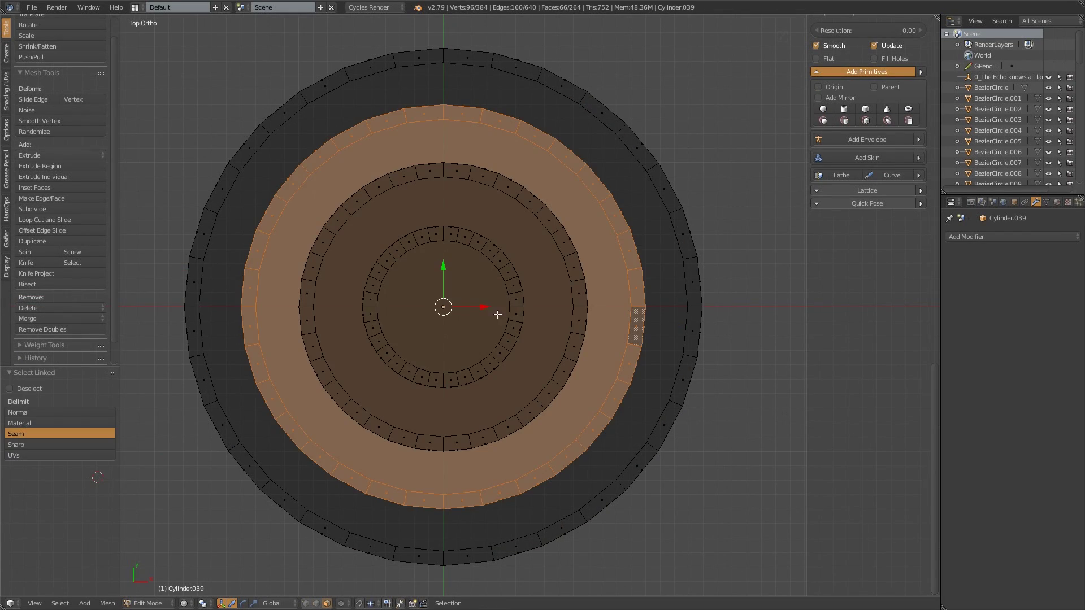
pyautogui.moveTo(489, 308); pyautogui.dragTo(546, 309)
# Step: Shift the two smaller cylinders along X to the same outer edge, and clear the selection
pyautogui.keyDown('shift'); pyautogui.moveTo(629, 323); pyautogui.dragTo(455, 322, button='middle'); pyautogui.keyUp('shift')
pyautogui.scroll(2, 456, 322)
pyautogui.rightClick(374, 324)
pyautogui.press('l')
pyautogui.moveTo(216, 307); pyautogui.dragTo(375, 317)
pyautogui.rightClick(281, 314)
pyautogui.press('l')
pyautogui.moveTo(197, 309); pyautogui.dragTo(434, 318)
pyautogui.scroll(-4, 452, 324)
pyautogui.press('a')
pyautogui.press('a')
pyautogui.press('a')
# Step: Examine how the segments of the four nested cylinders line up where their edges meet
pyautogui.scroll(5, 469, 331)
pyautogui.keyDown('shift'); pyautogui.moveTo(529, 186); pyautogui.dragTo(540, 364, button='middle'); pyautogui.keyUp('shift')
pyautogui.keyDown('shift'); pyautogui.moveTo(606, 438); pyautogui.dragTo(556, 195, button='middle'); pyautogui.keyUp('shift')
pyautogui.scroll(1, 524, 242)
pyautogui.keyDown('shift'); pyautogui.moveTo(540, 308); pyautogui.dragTo(588, 164, button='middle'); pyautogui.keyUp('shift')
pyautogui.scroll(2, 516, 363)
pyautogui.scroll(-4, 571, 198)
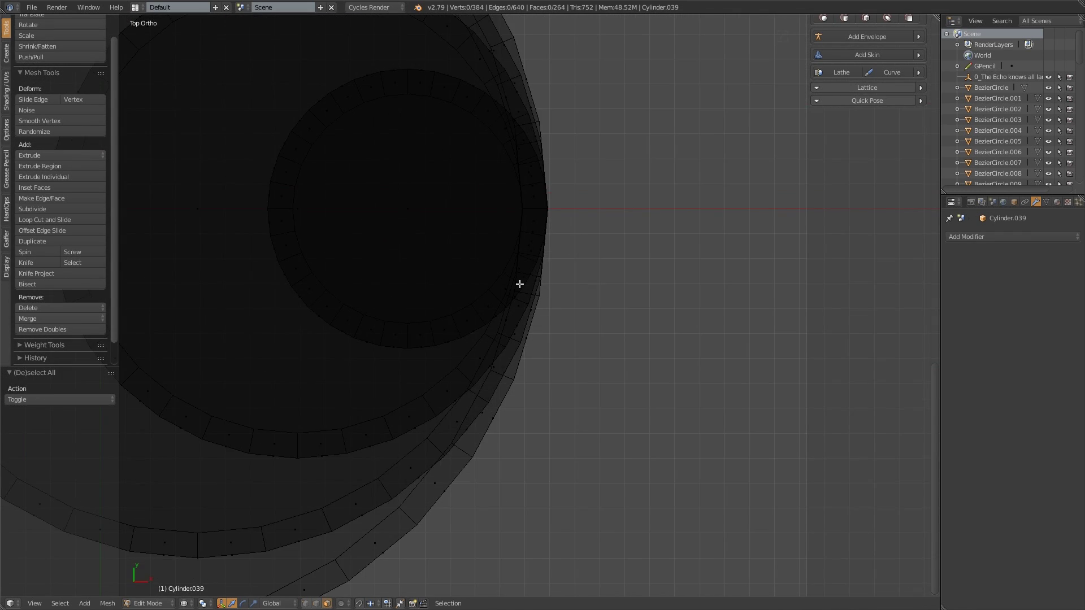
pyautogui.keyDown('shift'); pyautogui.moveTo(459, 329); pyautogui.dragTo(593, 459, button='middle'); pyautogui.keyUp('shift')
pyautogui.scroll(-2, 594, 461)
pyautogui.scroll(-1, 678, 453)
pyautogui.keyDown('shift'); pyautogui.moveTo(690, 452); pyautogui.dragTo(750, 433, button='middle'); pyautogui.keyUp('shift')
pyautogui.press('KP_7')
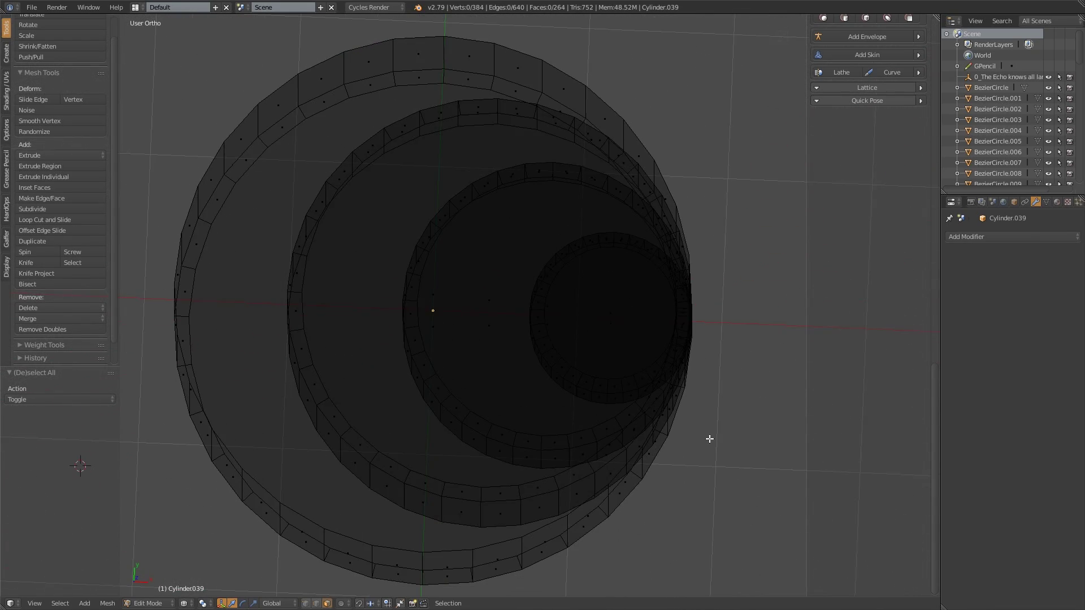
pyautogui.keyDown('shift'); pyautogui.moveTo(619, 450); pyautogui.dragTo(651, 442, button='middle'); pyautogui.keyUp('shift')
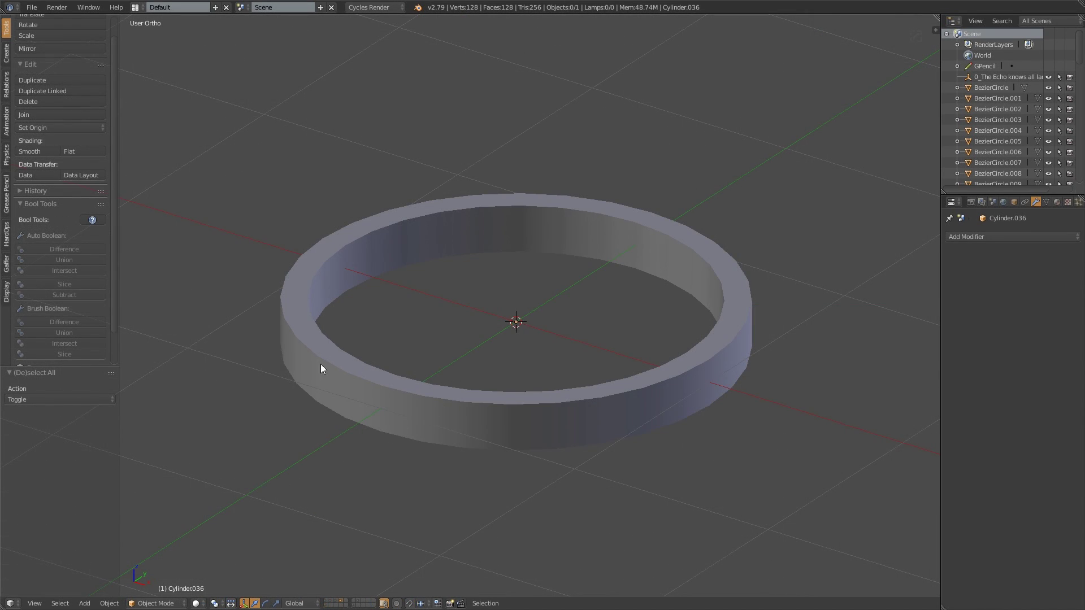
pyautogui.keyDown('shift'); pyautogui.moveTo(197, 384); pyautogui.dragTo(622, 386, button='middle'); pyautogui.keyUp('shift')
pyautogui.press('Tab')
pyautogui.press('a')
pyautogui.press('Tab')
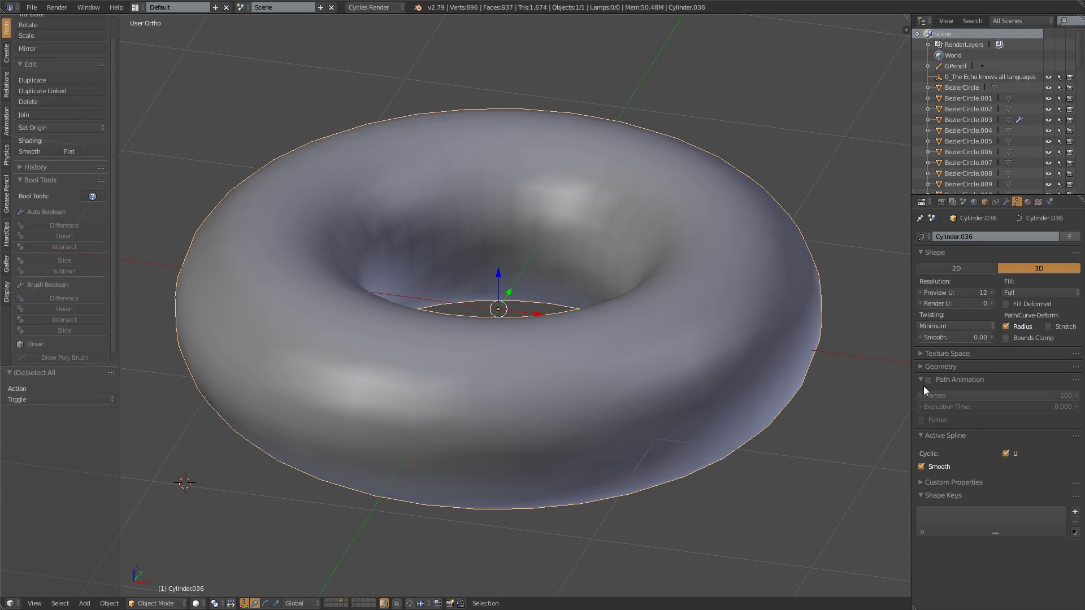
# Step: Expand the curve ring's geometry settings and adjust its bevel depth, checking the shape in wireframe
pyautogui.click(952, 352)
pyautogui.click(951, 354)
pyautogui.click(949, 372)
pyautogui.moveTo(1017, 393)
pyautogui.mouseDown()
pyautogui.moveTo(968, 393)
pyautogui.moveTo(1045, 393)
pyautogui.moveTo(1022, 394)
pyautogui.mouseUp()
pyautogui.press('Tab')
pyautogui.press('Tab')
pyautogui.press('z')
pyautogui.moveTo(681, 379)
pyautogui.mouseDown(button='middle')
pyautogui.moveTo(701, 363)
pyautogui.moveTo(671, 401)
pyautogui.mouseUp(button='middle')
pyautogui.press('z')
pyautogui.moveTo(1011, 393); pyautogui.dragTo(969, 393)
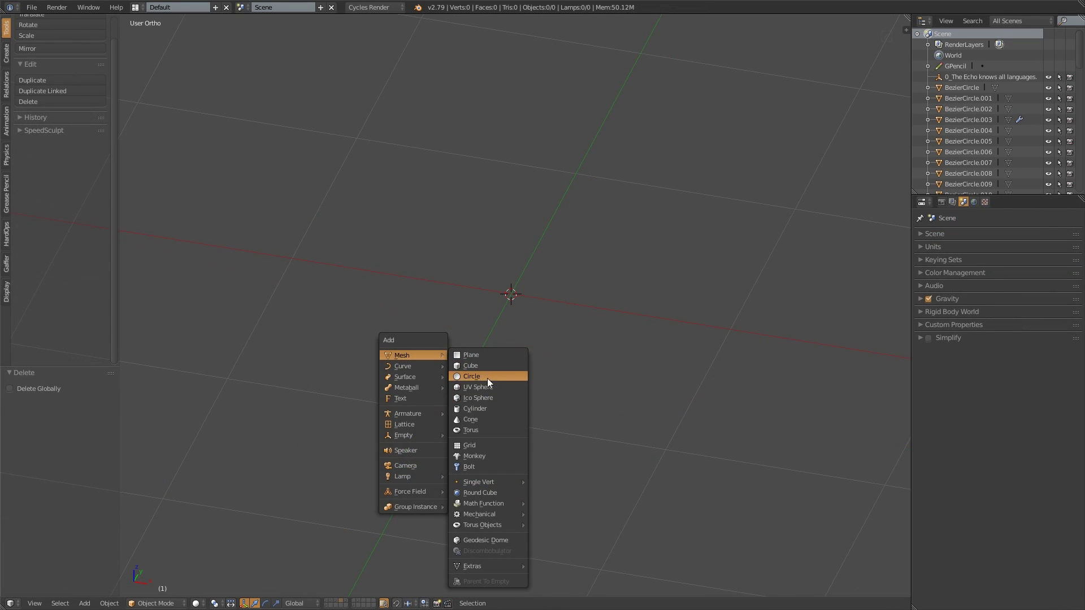
# Step: Add a mesh cylinder with 256 vertices
pyautogui.click(488, 410)
pyautogui.click(67, 399)
pyautogui.write('256')
pyautogui.press('Return')
pyautogui.scroll(-3, 431, 354)
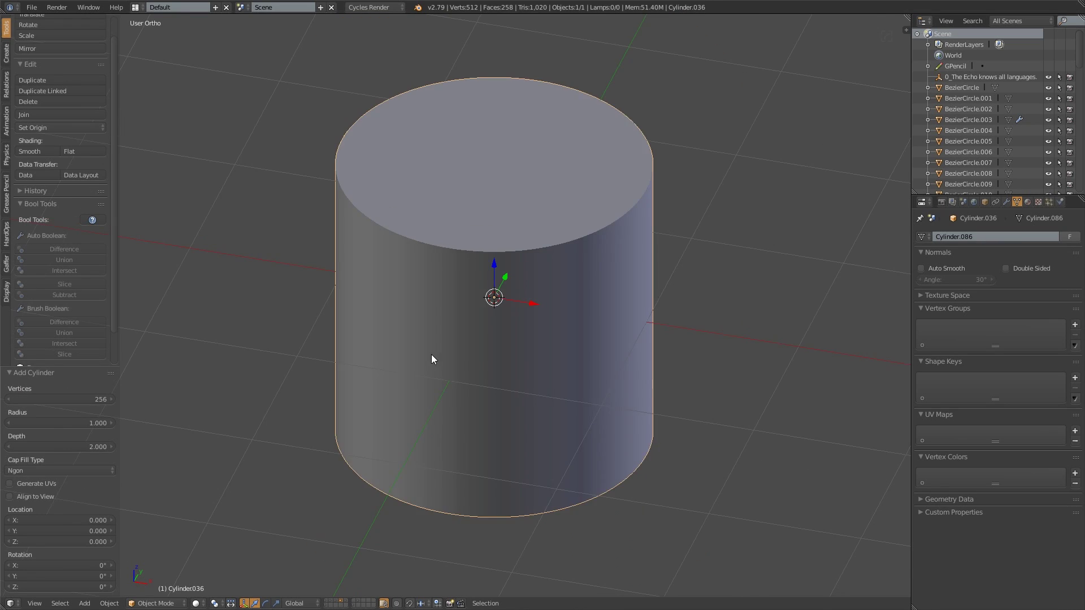
# Step: Move the cylinder down in front view until its top face sits level with the world origin
pyautogui.press('KP_1')
pyautogui.press('g')
pyautogui.click(510, 369)
pyautogui.keyDown('shift'); pyautogui.moveTo(538, 579); pyautogui.dragTo(493, 518, button='middle'); pyautogui.keyUp('shift')
# Step: Box-select the cylinder's bottom vertices in edit mode and delete them, keeping only the top circle
pyautogui.press('Tab')
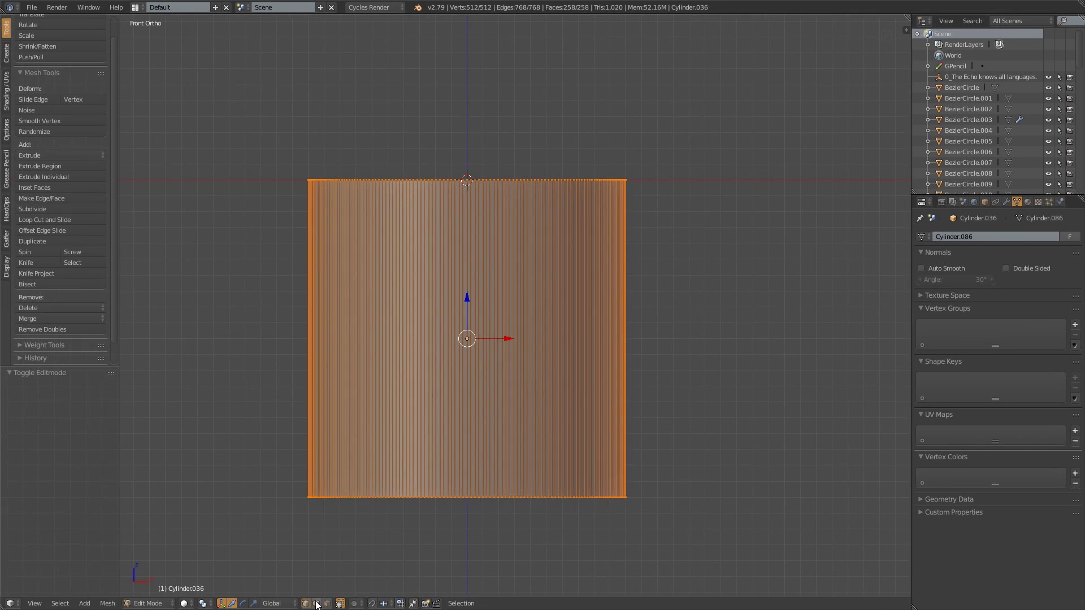
pyautogui.press('a')
pyautogui.press('z')
pyautogui.press('b')
pyautogui.moveTo(727, 531); pyautogui.dragTo(295, 475)
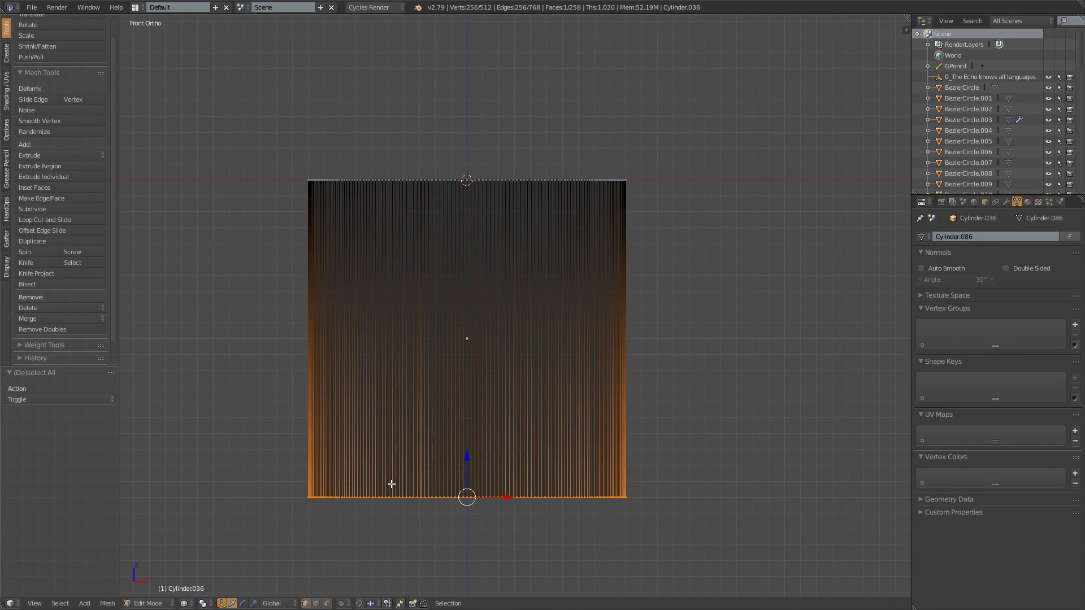
pyautogui.press('x')
pyautogui.click(455, 449)
# Step: Set the remaining circle's origin to the 3D cursor
pyautogui.press('Tab')
pyautogui.keyDown('shift'); pyautogui.moveTo(487, 182); pyautogui.dragTo(514, 323, button='middle'); pyautogui.keyUp('shift')
pyautogui.hotkey('ctrl', 'alt', 'shift', 'c')
pyautogui.click(441, 363)
pyautogui.scroll(1, 509, 322)
# Step: Convert the circle mesh to a curve
pyautogui.hotkey('alt', 'c')
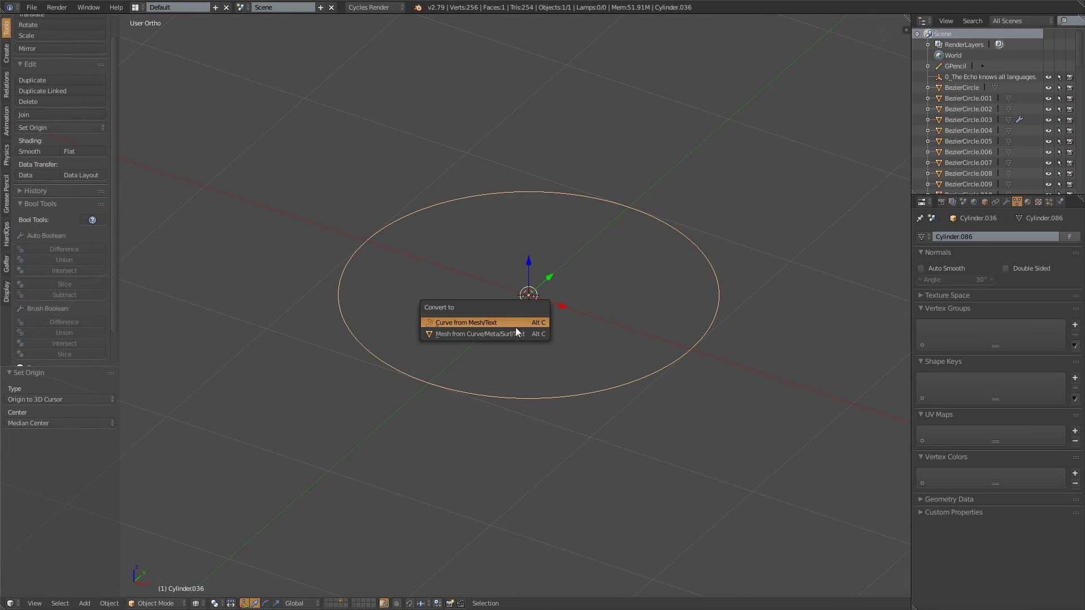
pyautogui.click(486, 322)
pyautogui.press('KP_Decimal')
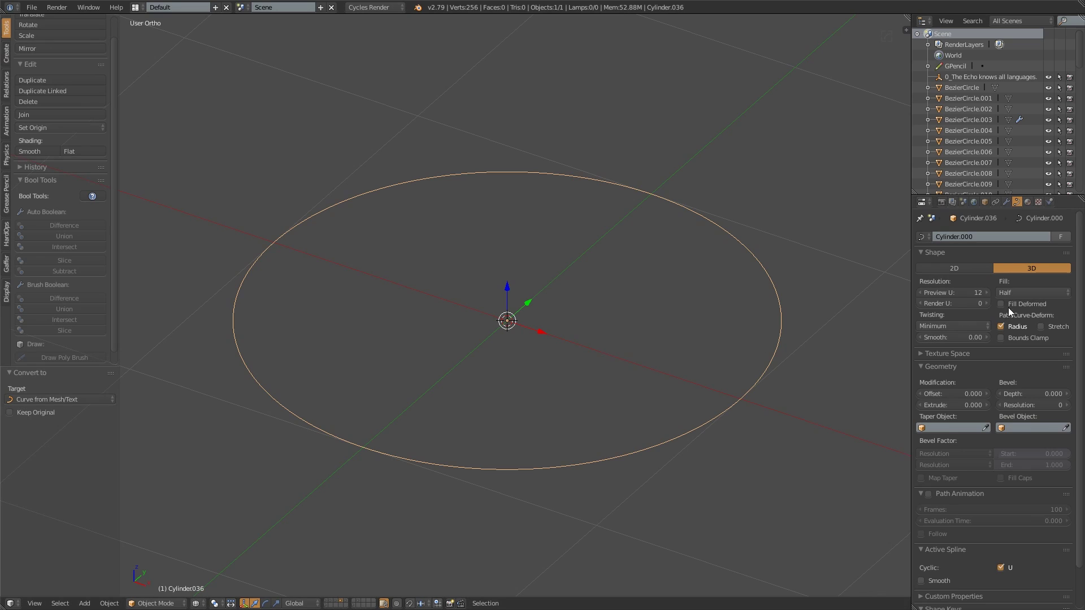
# Step: Set the curve's fill to Full, its bevel depth to 0.05 and its bevel resolution to 12
pyautogui.click(1026, 293)
pyautogui.click(1025, 281)
pyautogui.click(1025, 394)
pyautogui.write('0.')
pyautogui.press('Return')
pyautogui.moveTo(1030, 404); pyautogui.dragTo(1031, 405)
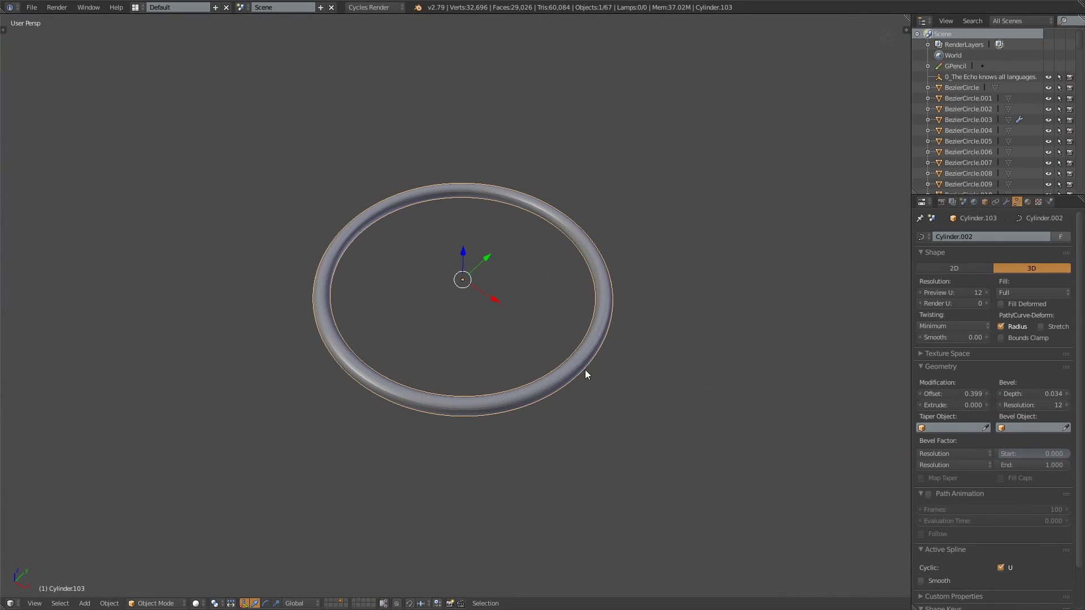
# Step: Reduce the bevelled curve ring's offset and duplicate the ring in place
pyautogui.moveTo(945, 394)
pyautogui.mouseDown()
pyautogui.moveTo(901, 395)
pyautogui.moveTo(994, 394)
pyautogui.moveTo(896, 394)
pyautogui.moveTo(972, 395)
pyautogui.moveTo(932, 395)
pyautogui.mouseUp()
pyautogui.hotkey('shift', 'd')
pyautogui.rightClick(889, 397)
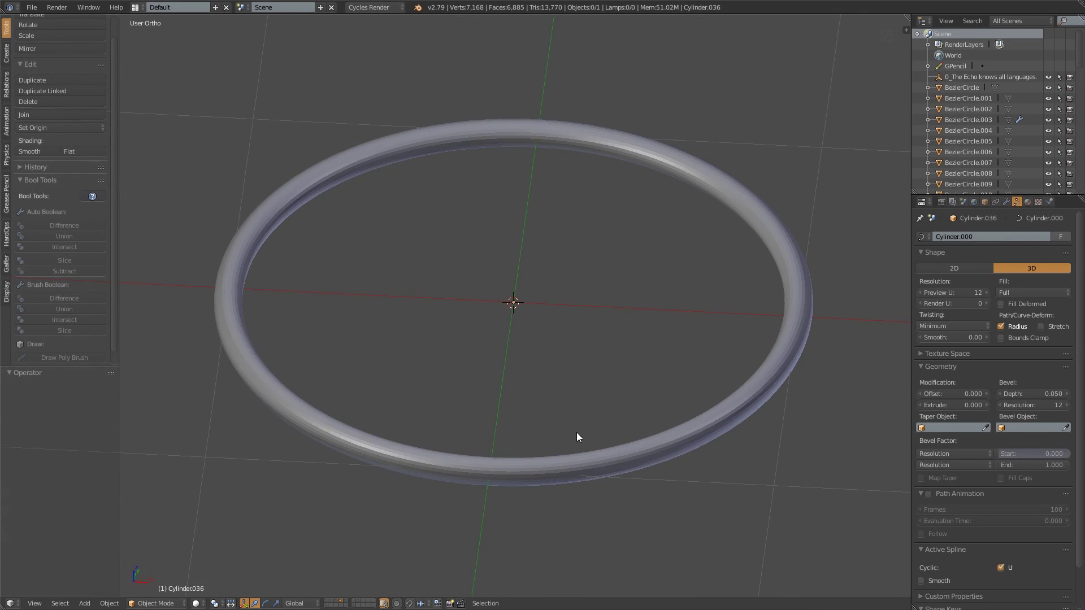
# Step: Convert the bevelled curve ring to a mesh
pyautogui.rightClick(572, 461)
pyautogui.hotkey('alt', 'c')
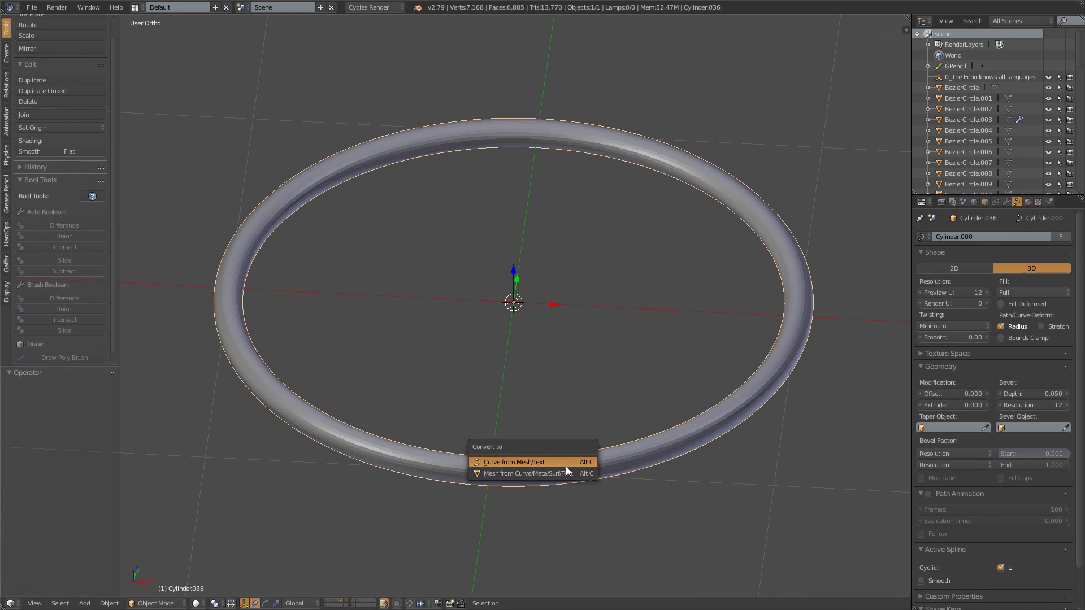
pyautogui.click(560, 474)
pyautogui.moveTo(561, 474); pyautogui.dragTo(758, 277, button='middle')
pyautogui.scroll(3, 870, 249)
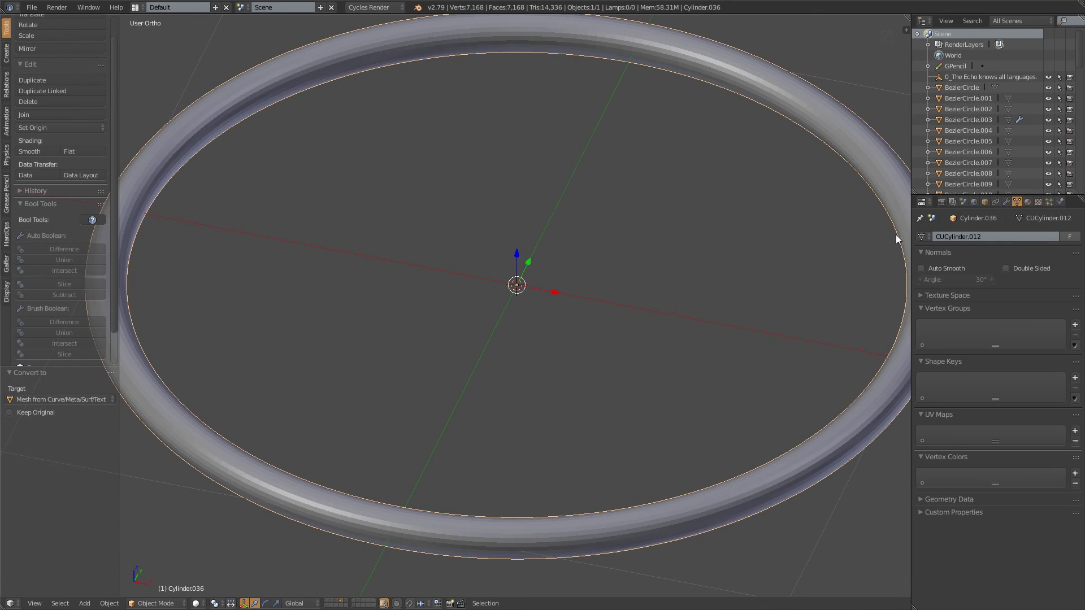
# Step: Add a Solidify modifier with 0.005 thickness to the ring mesh and display it in wireframe
pyautogui.click(1005, 202)
pyautogui.click(961, 237)
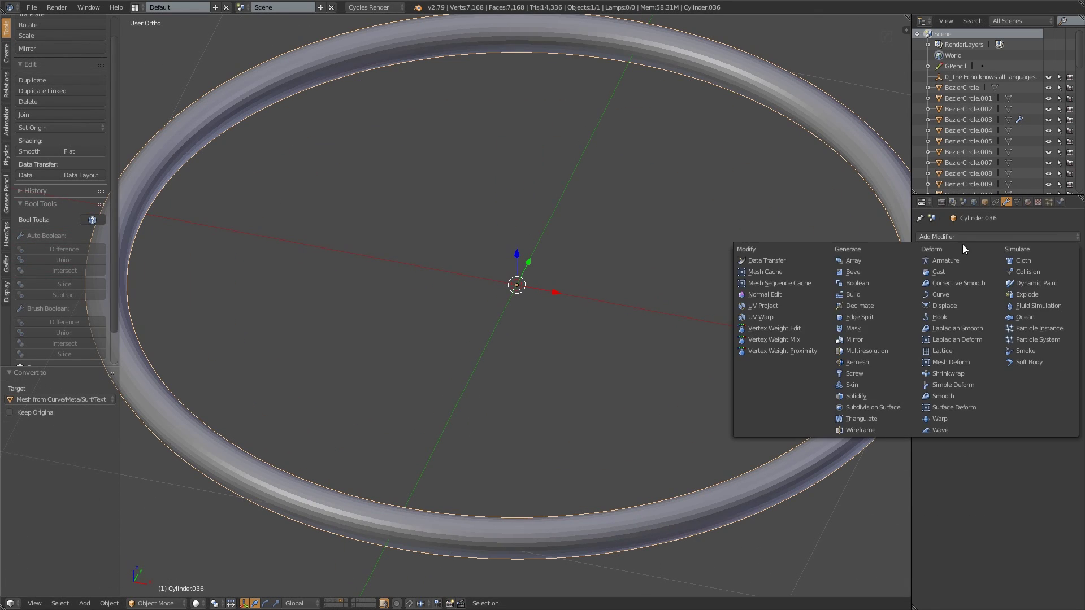
pyautogui.click(882, 405)
pyautogui.click(959, 282)
pyautogui.write('0.005')
pyautogui.press('Return')
pyautogui.moveTo(621, 265); pyautogui.dragTo(442, 249, button='middle')
pyautogui.press('z')
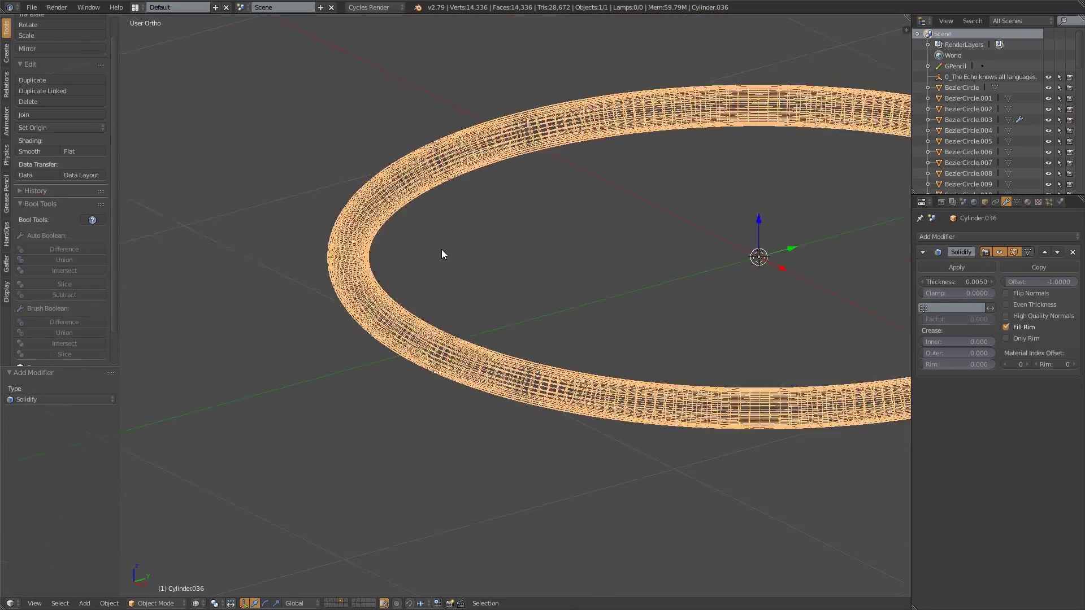
# Step: Display the ring as solid and add a cube at its centre, seen from the front
pyautogui.scroll(3, 431, 252)
pyautogui.scroll(-2, 424, 244)
pyautogui.press('z')
pyautogui.scroll(-3, 429, 249)
pyautogui.moveTo(607, 282)
pyautogui.mouseDown(button='middle')
pyautogui.moveTo(582, 343)
pyautogui.moveTo(801, 305)
pyautogui.mouseUp(button='middle')
pyautogui.hotkey('shift', 'a')
pyautogui.click(610, 252)
pyautogui.press('KP_1')
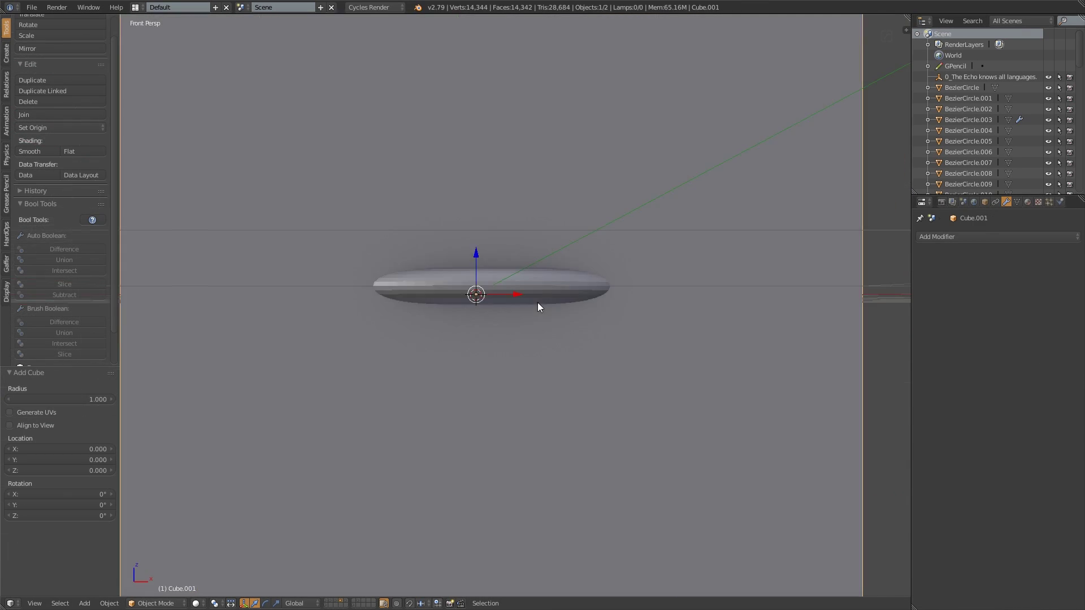
# Step: Move the cube's top face down by 0.9 along Z
pyautogui.press('Tab')
pyautogui.scroll(-4, 542, 306)
pyautogui.press('z')
pyautogui.scroll(3, 545, 310)
pyautogui.click(455, 107)
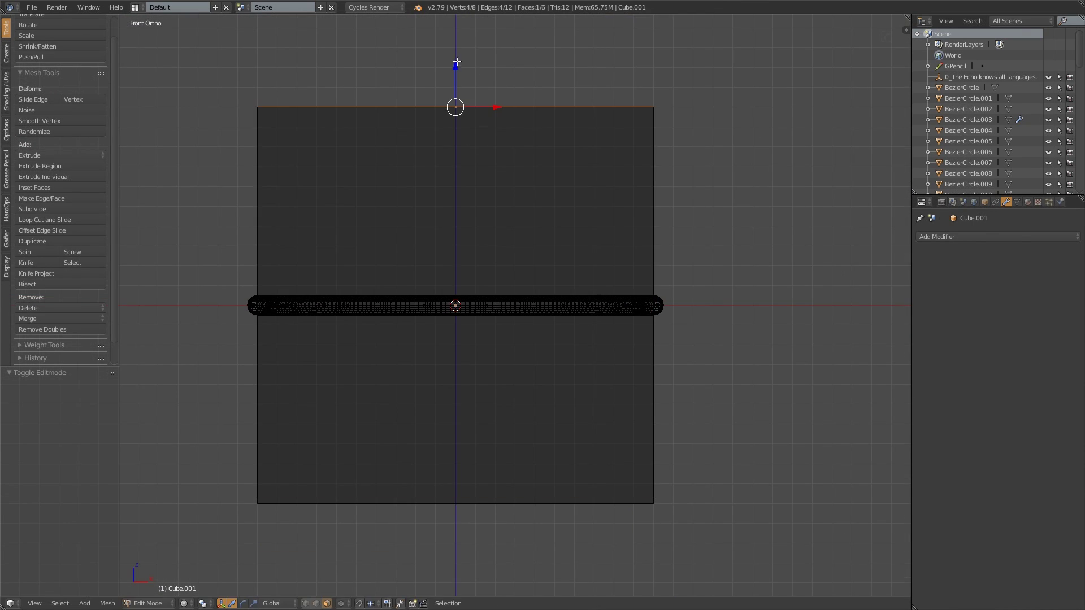
pyautogui.write('gz-.9')
pyautogui.press('Return')
# Step: Reshape the cube into a thin slab extending past the ring, with its faces slightly inside the ring's top and bottom
pyautogui.press('KP_3')
pyautogui.write('gx-.2')
pyautogui.press('Return')
pyautogui.write('gz-.05')
pyautogui.press('Return')
pyautogui.moveTo(203, 303); pyautogui.dragTo(310, 388, button='middle')
pyautogui.press('KP_1')
pyautogui.scroll(3, 457, 204)
pyautogui.press('g')
pyautogui.scroll(6, 454, 190)
pyautogui.click(460, 330)
pyautogui.scroll(-10, 431, 361)
pyautogui.moveTo(431, 361)
pyautogui.mouseDown(button='middle')
pyautogui.moveTo(403, 399)
pyautogui.moveTo(350, 422)
pyautogui.mouseUp(button='middle')
pyautogui.press('z')
pyautogui.press('Tab')
pyautogui.press('a')
pyautogui.scroll(-3, 402, 398)
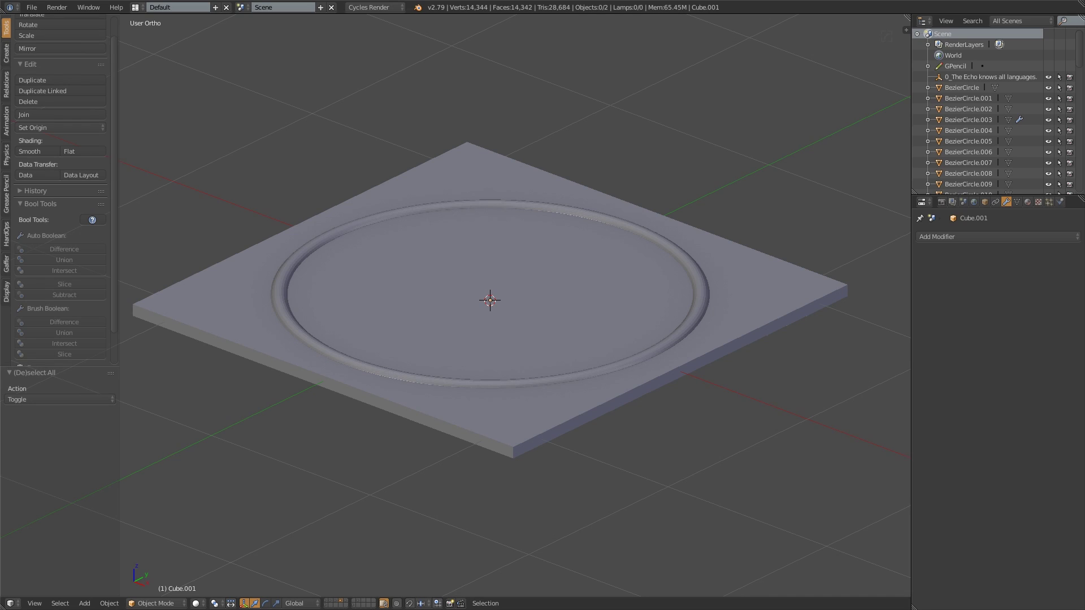
# Step: Add a Boolean modifier set to Intersect to the ring, using the slab as its object
pyautogui.rightClick(459, 375)
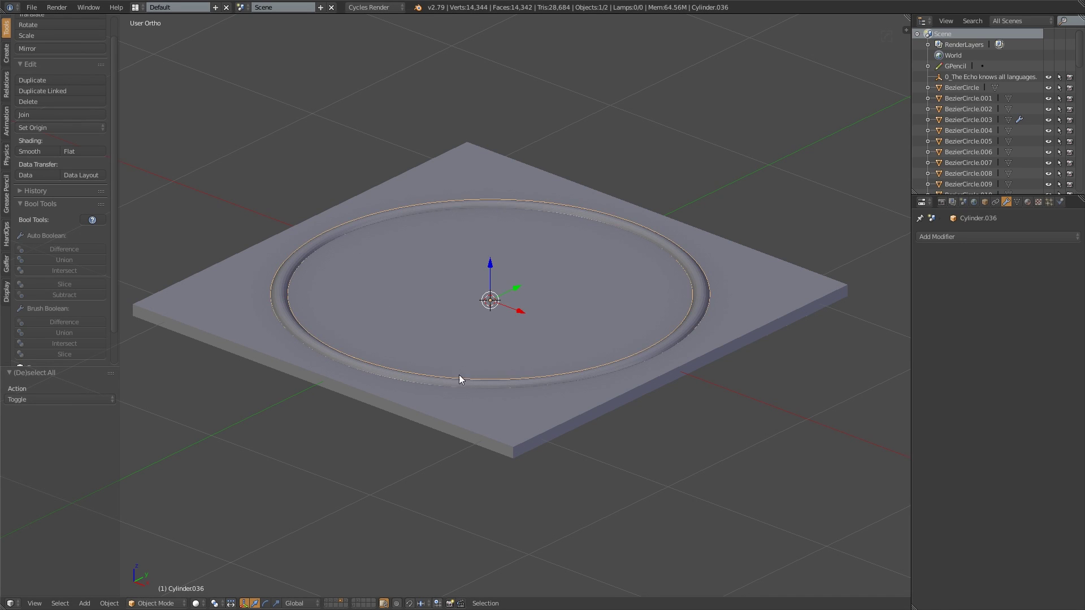
pyautogui.click(1012, 236)
pyautogui.click(884, 285)
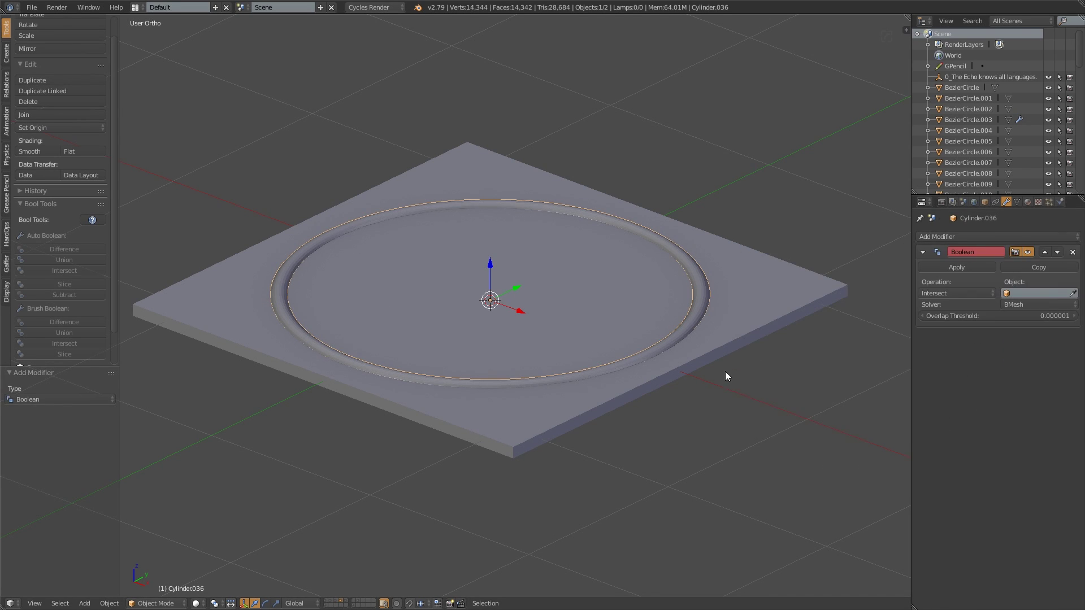
pyautogui.press('e')
pyautogui.click(780, 294)
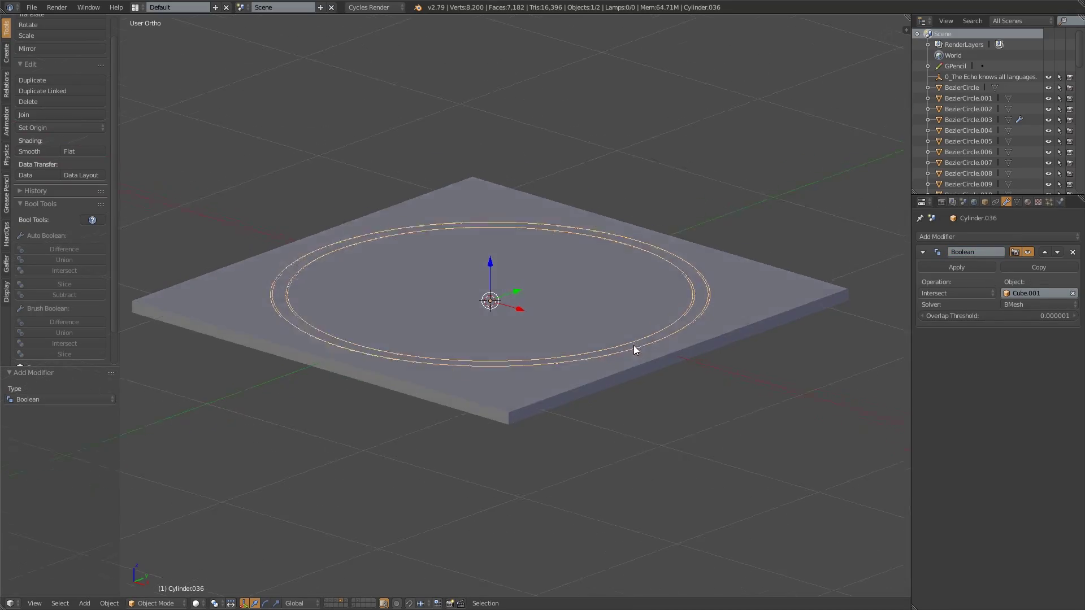
# Step: Apply the ring's Boolean modifier and delete the slab
pyautogui.press('z')
pyautogui.scroll(5, 593, 366)
pyautogui.moveTo(593, 366); pyautogui.dragTo(869, 280, button='middle')
pyautogui.click(955, 266)
pyautogui.click(487, 429)
pyautogui.moveTo(695, 382)
pyautogui.mouseDown(button='middle')
pyautogui.moveTo(487, 428)
pyautogui.moveTo(608, 429)
pyautogui.moveTo(568, 431)
pyautogui.moveTo(583, 428)
pyautogui.moveTo(521, 483)
pyautogui.moveTo(511, 347)
pyautogui.mouseUp(button='middle')
pyautogui.press('Delete')
# Step: Examine the cut ring's flat rims and wall faces in Edit Mode
pyautogui.press('z')
pyautogui.scroll(-5, 546, 439)
pyautogui.press('KP_5')
pyautogui.scroll(4, 510, 346)
pyautogui.rightClick(453, 294)
pyautogui.press('Tab')
pyautogui.scroll(1, 457, 304)
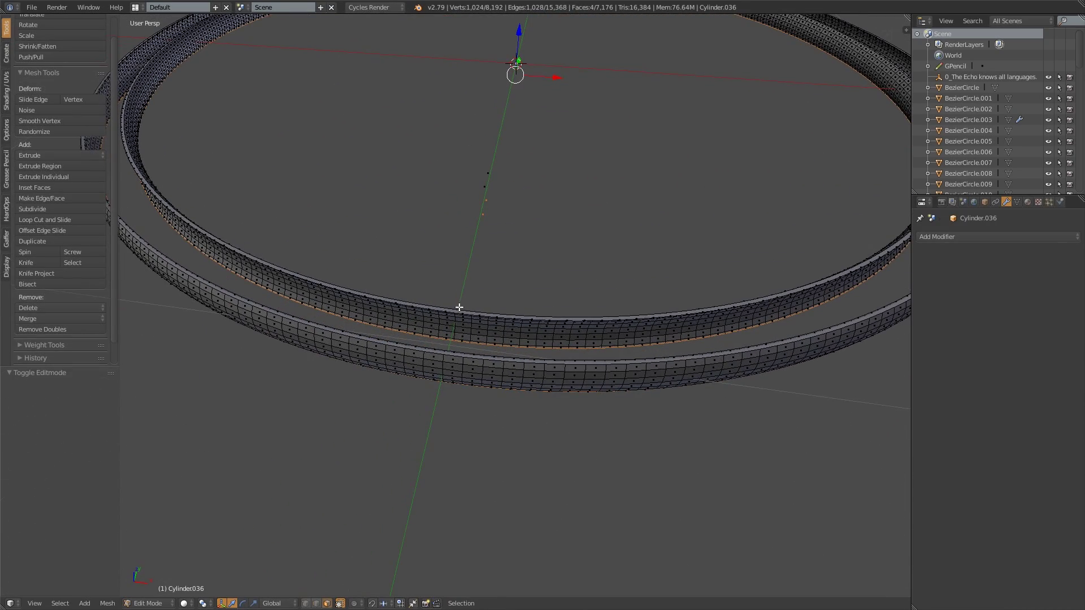
pyautogui.rightClick(522, 325)
pyautogui.scroll(5, 480, 390)
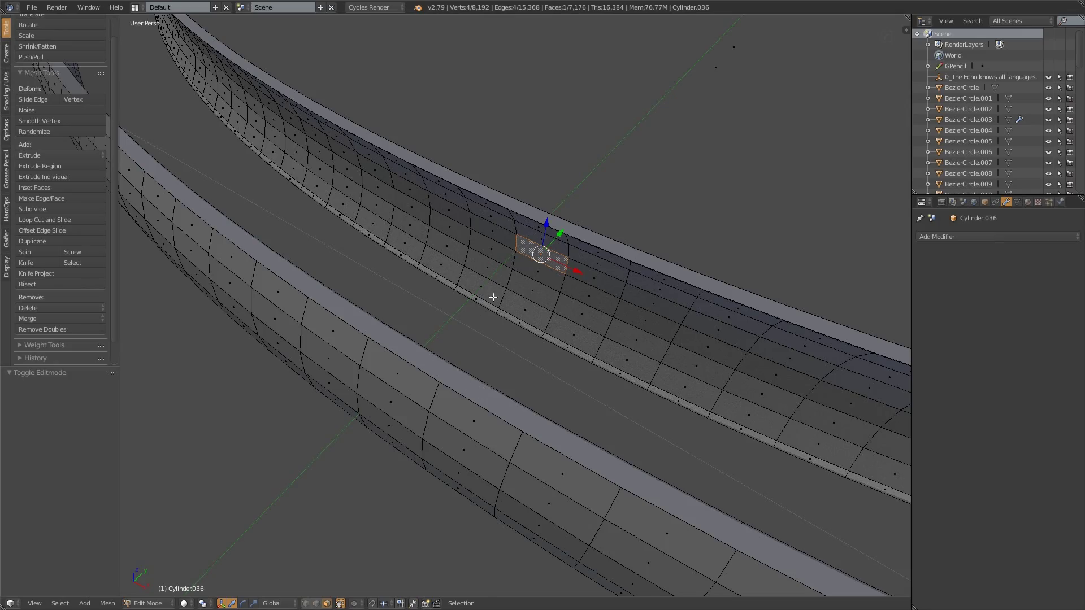
pyautogui.scroll(-2, 487, 305)
pyautogui.moveTo(487, 305); pyautogui.dragTo(439, 280, button='middle')
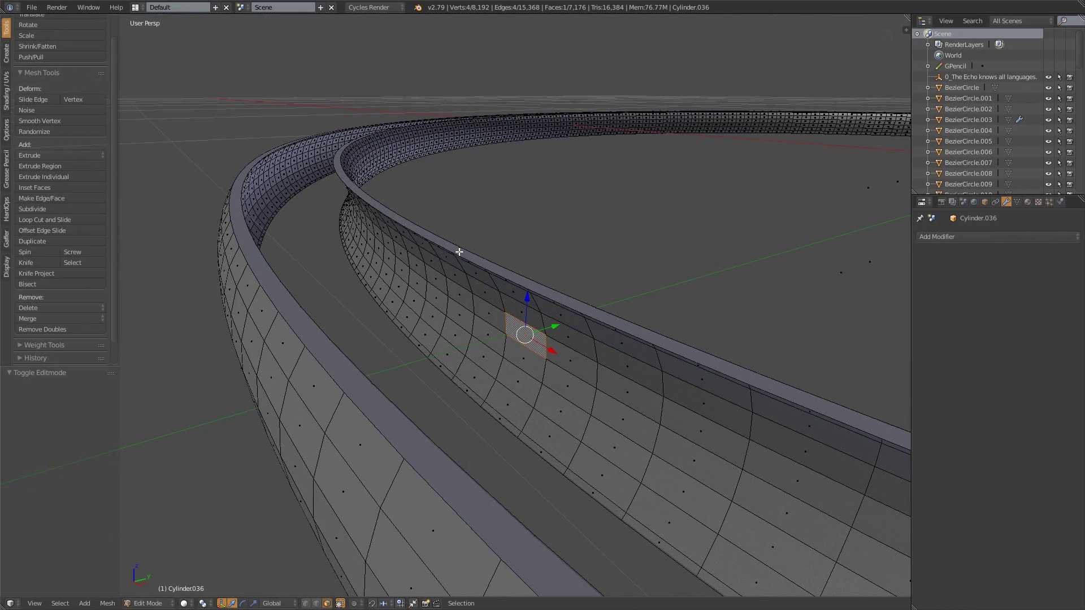
pyautogui.moveTo(477, 274); pyautogui.dragTo(602, 273, button='middle')
pyautogui.moveTo(548, 227); pyautogui.dragTo(542, 248, button='middle')
pyautogui.scroll(4, 601, 273)
pyautogui.moveTo(483, 321); pyautogui.dragTo(335, 495, button='middle')
pyautogui.moveTo(344, 429); pyautogui.dragTo(528, 408, button='middle')
# Step: Try connecting opposite vertices across the inner wall's flat rim
pyautogui.rightClick(390, 358)
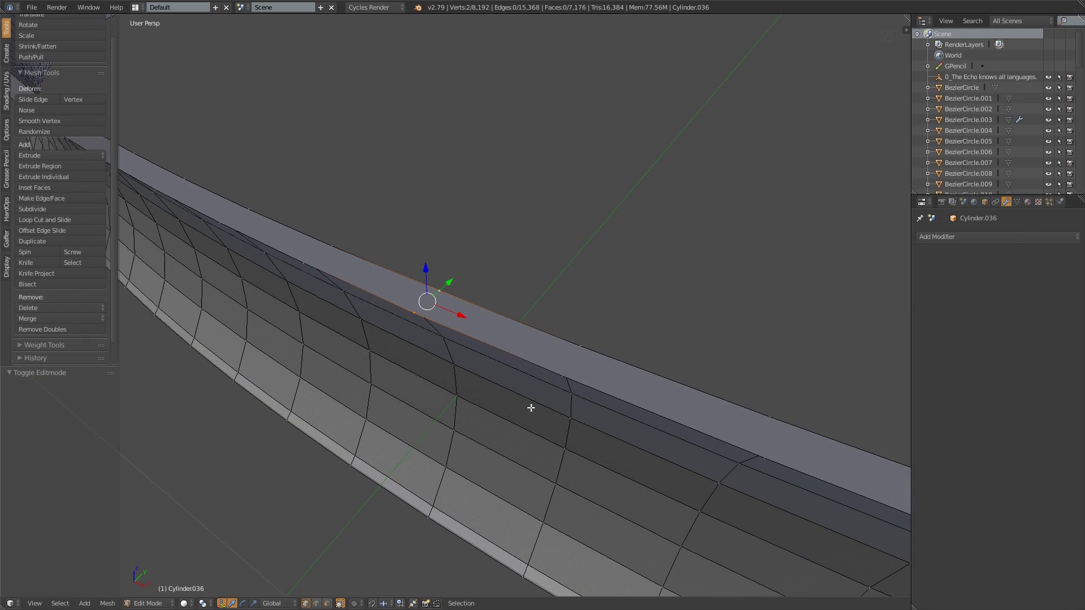
pyautogui.moveTo(485, 369); pyautogui.dragTo(492, 371, button='middle')
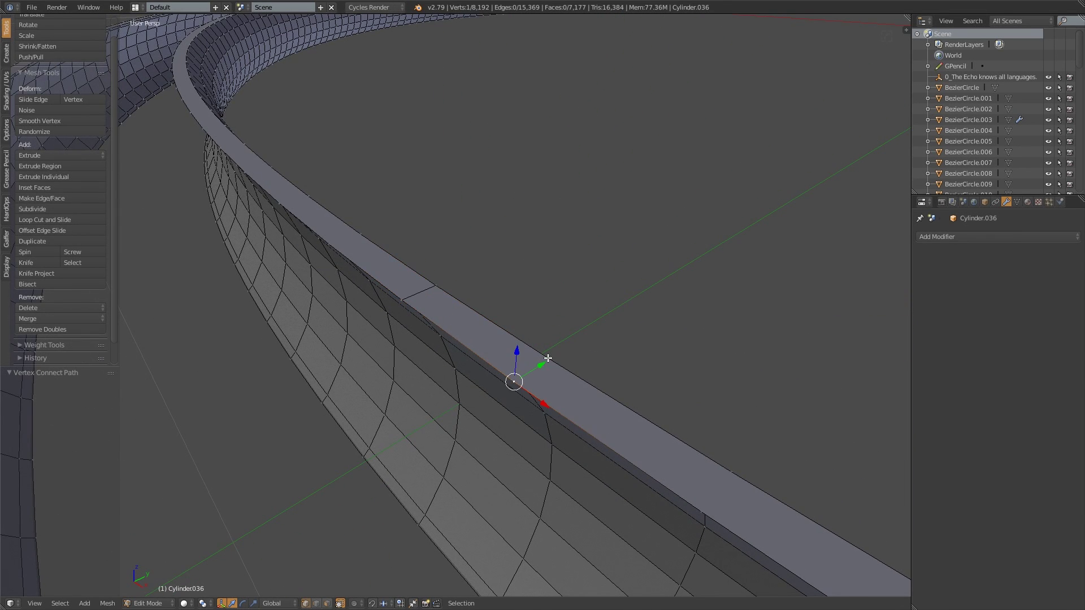
pyautogui.moveTo(535, 416); pyautogui.dragTo(448, 404, button='middle')
# Step: Select a matching four-face-wide section of the ring's inner and outer walls and separate it into its own object
pyautogui.press('a')
pyautogui.moveTo(377, 397); pyautogui.dragTo(416, 442, button='middle')
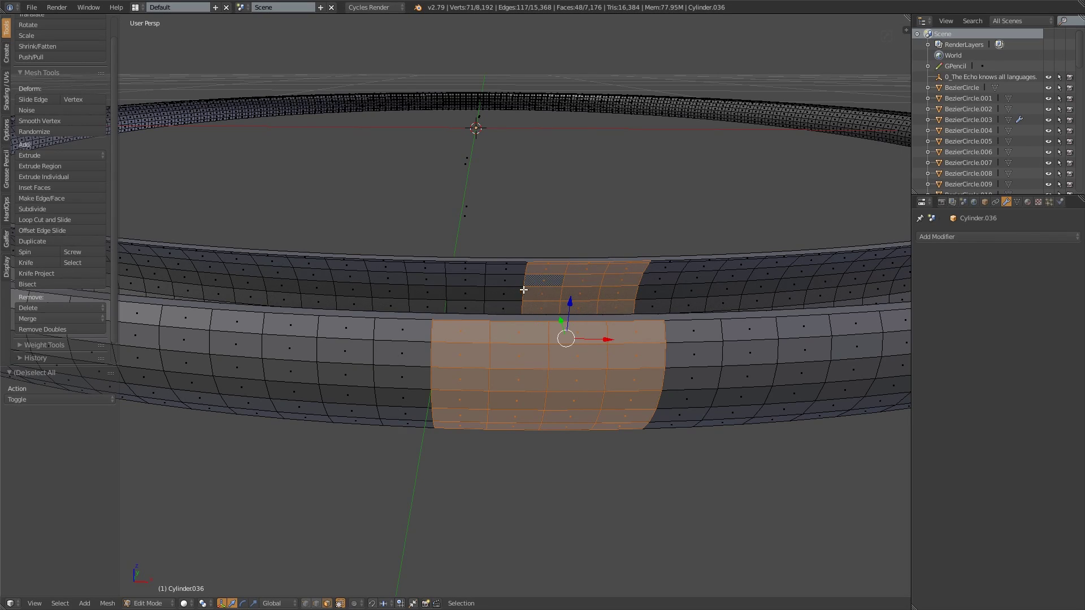
pyautogui.moveTo(619, 290); pyautogui.dragTo(460, 276, button='middle')
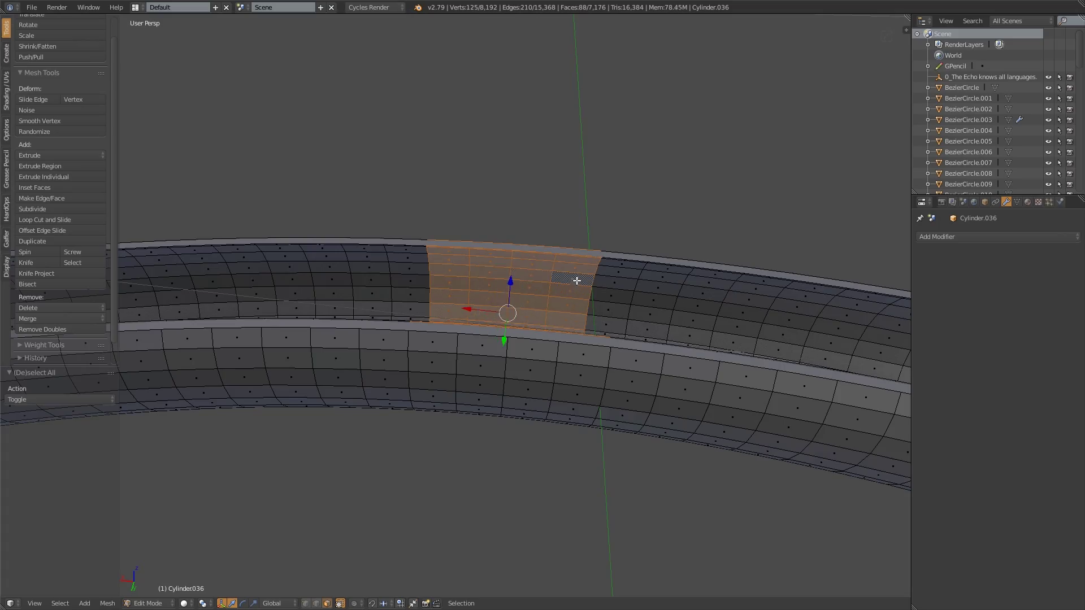
pyautogui.moveTo(447, 381); pyautogui.dragTo(467, 371, button='middle')
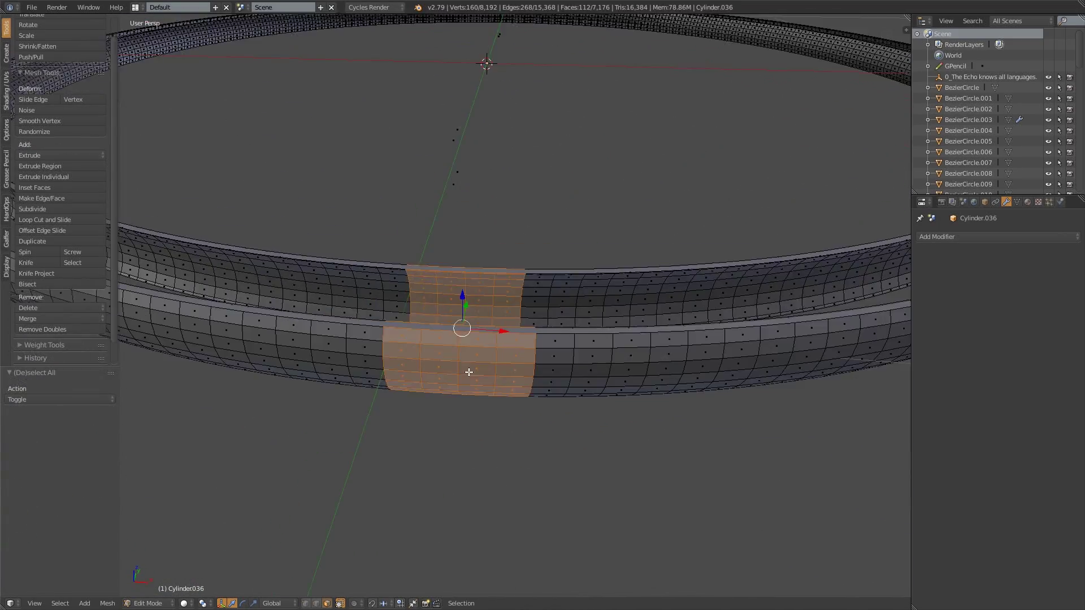
pyautogui.scroll(-6, 467, 370)
pyautogui.press('p')
pyautogui.click(467, 371)
# Step: Edit the separated segment and fill the gap between the walls' inner bottom edges with faces
pyautogui.press('Tab')
pyautogui.rightClick(469, 329)
pyautogui.scroll(-3, 370, 273)
pyautogui.press('Tab')
pyautogui.press('KP_Decimal')
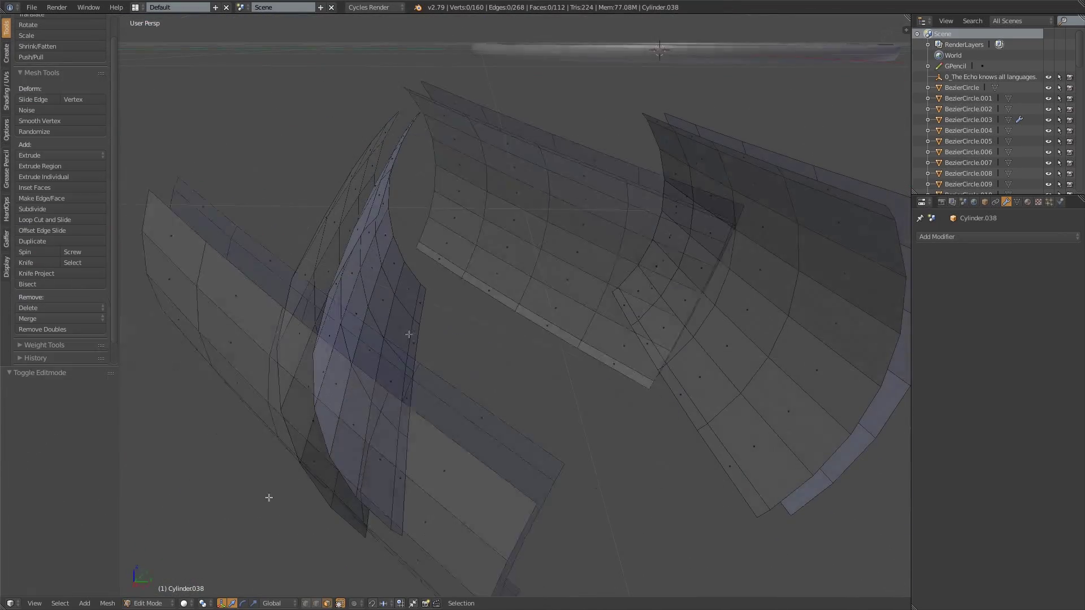
pyautogui.moveTo(415, 518); pyautogui.dragTo(351, 440, button='middle')
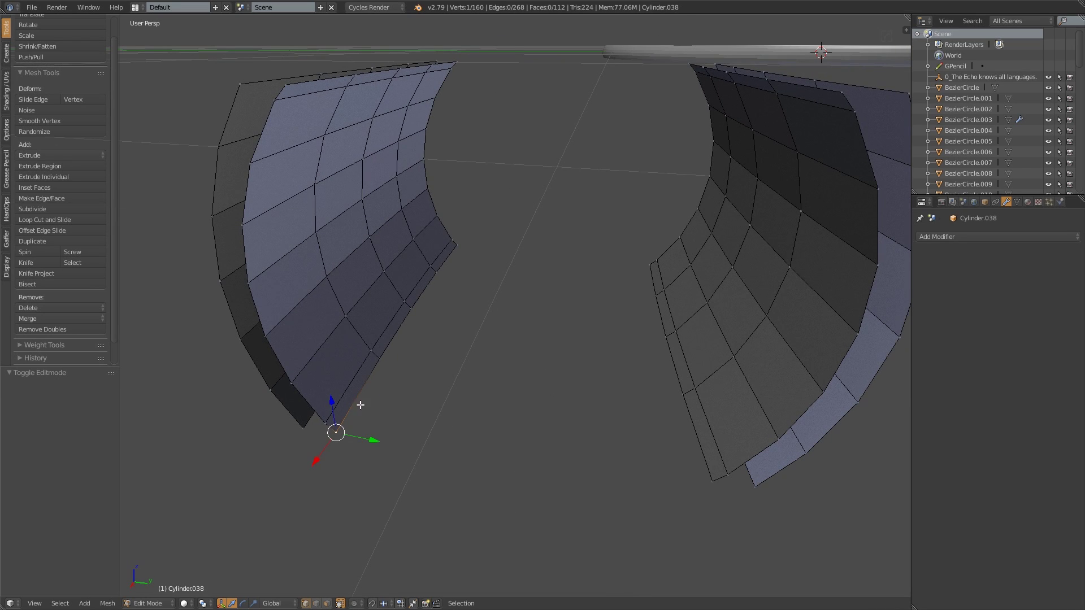
pyautogui.press('f')
pyautogui.rightClick(660, 332)
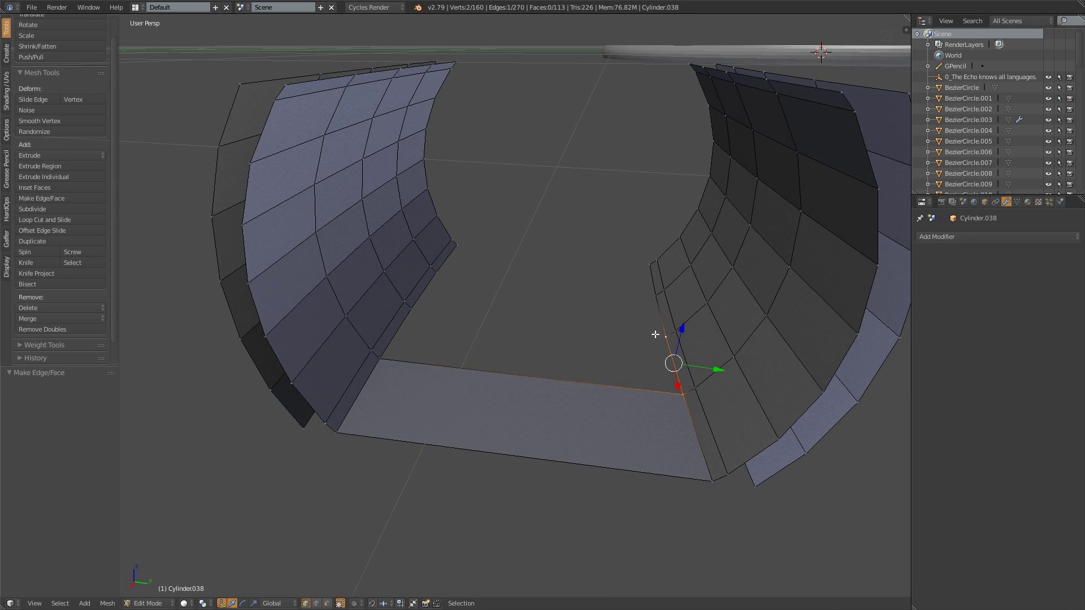
pyautogui.press('f')
# Step: Fill the gap between the walls' inner top edges with a row of faces
pyautogui.moveTo(646, 269); pyautogui.dragTo(567, 258, button='middle')
pyautogui.keyDown('shift'); pyautogui.rightClick(674, 169); pyautogui.keyUp('shift')
pyautogui.keyDown('shift'); pyautogui.rightClick(778, 181); pyautogui.keyUp('shift')
pyautogui.press('f')
pyautogui.scroll(3, 622, 179)
pyautogui.keyDown('shift'); pyautogui.moveTo(617, 179); pyautogui.dragTo(550, 264, button='middle'); pyautogui.keyUp('shift')
pyautogui.rightClick(556, 215)
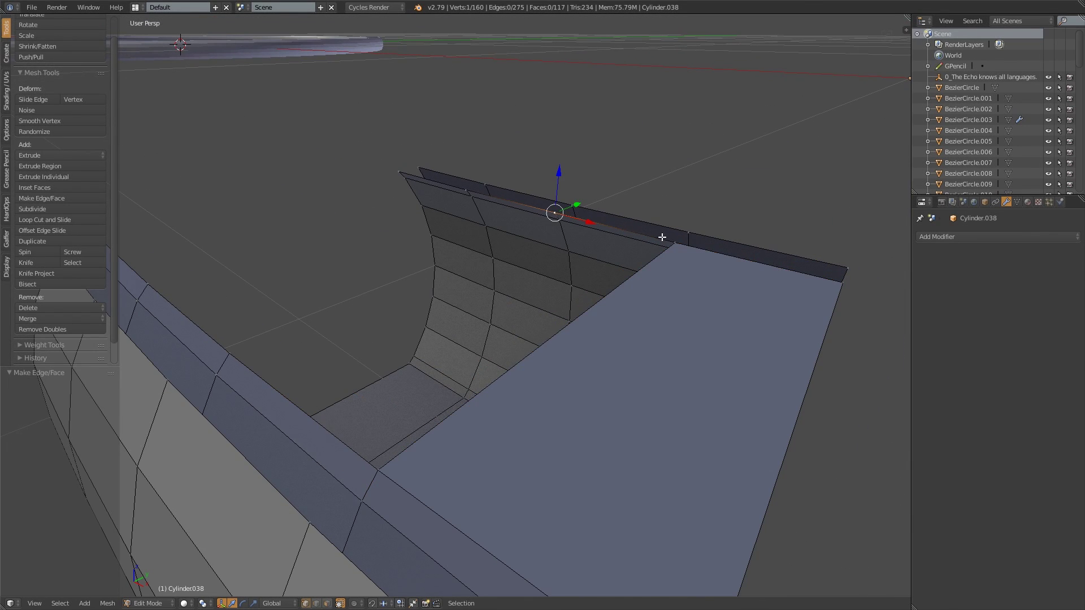
pyautogui.press('f')
pyautogui.rightClick(385, 468)
pyautogui.moveTo(385, 468); pyautogui.dragTo(345, 382, button='middle')
pyautogui.press('f')
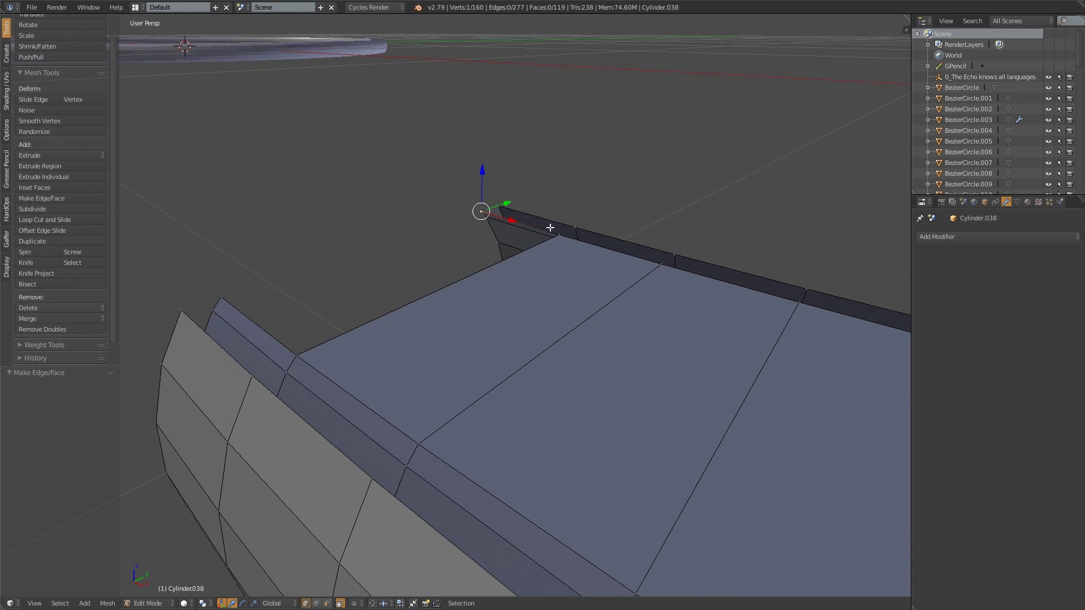
pyautogui.press('f')
# Step: Shade the ring segment smooth and enable Auto Smooth at 30°
pyautogui.press('a')
pyautogui.scroll(-5, 259, 320)
pyautogui.moveTo(258, 320); pyautogui.dragTo(469, 392, button='middle')
pyautogui.press('Tab')
pyautogui.click(31, 151)
pyautogui.click(1017, 202)
pyautogui.click(936, 270)
pyautogui.press('a')
# Step: Raise the outer top edge vertices of both segment walls by 0.001 along Z
pyautogui.moveTo(556, 350); pyautogui.dragTo(395, 287, button='middle')
pyautogui.press('Tab')
pyautogui.rightClick(612, 155)
pyautogui.keyDown('shift'); pyautogui.moveTo(613, 157); pyautogui.dragTo(652, 210, button='middle'); pyautogui.keyUp('shift')
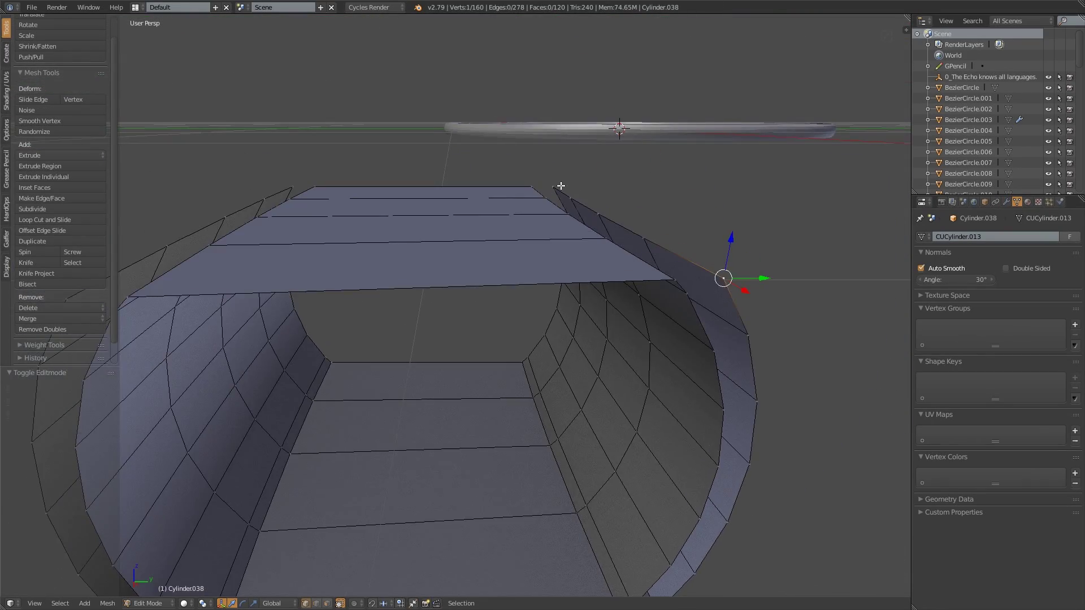
pyautogui.keyDown('ctrl'); pyautogui.rightClick(559, 187); pyautogui.keyUp('ctrl')
pyautogui.keyDown('shift'); pyautogui.rightClick(332, 194); pyautogui.keyUp('shift')
pyautogui.keyDown('ctrl'); pyautogui.rightClick(189, 302); pyautogui.keyUp('ctrl')
pyautogui.moveTo(339, 339); pyautogui.dragTo(382, 311, button='middle')
pyautogui.press('KP_5')
pyautogui.press('KP_3')
pyautogui.scroll(5, 382, 311)
pyautogui.press('g')
pyautogui.press('z')
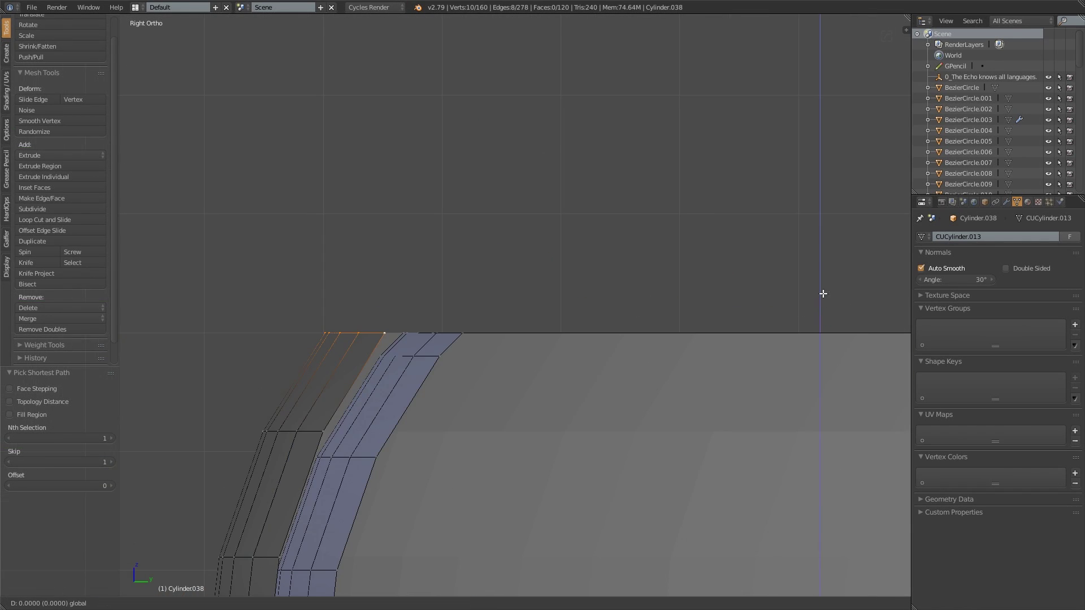
pyautogui.click(452, 325)
# Step: Fill the top of the segment with faces between the two walls' outer edges
pyautogui.scroll(-6, 452, 316)
pyautogui.keyDown('shift'); pyautogui.moveTo(613, 403); pyautogui.dragTo(605, 317, button='middle'); pyautogui.keyUp('shift')
pyautogui.moveTo(587, 277); pyautogui.dragTo(630, 310, button='middle')
pyautogui.rightClick(551, 275)
pyautogui.keyDown('shift'); pyautogui.rightClick(505, 242); pyautogui.keyUp('shift')
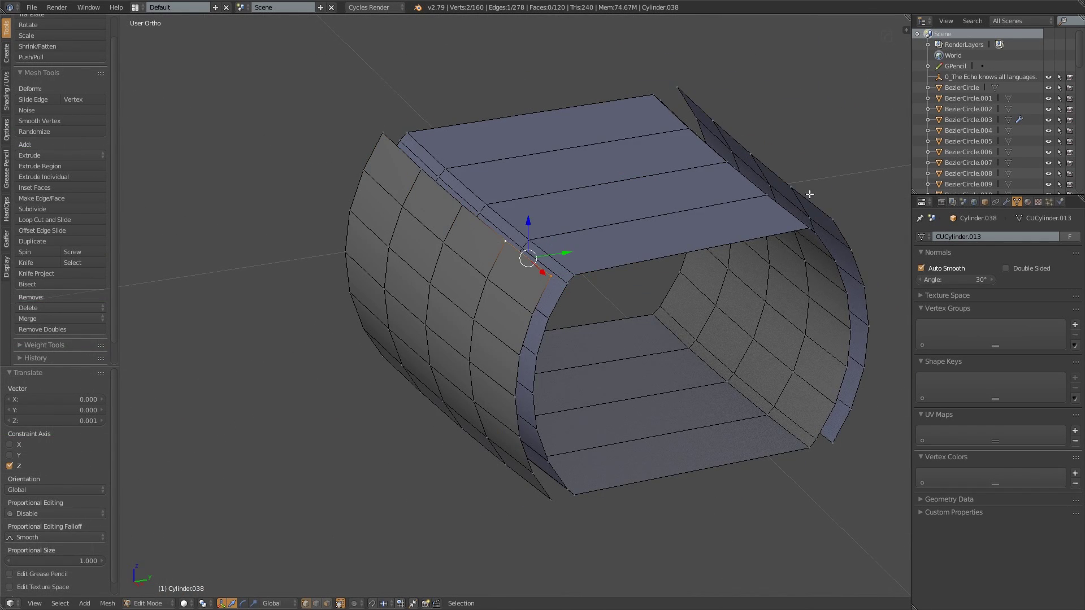
pyautogui.keyDown('shift'); pyautogui.rightClick(389, 135); pyautogui.keyUp('shift')
pyautogui.keyDown('shift'); pyautogui.rightClick(421, 168); pyautogui.keyUp('shift')
pyautogui.press('f')
# Step: Lower the outer bottom edge vertices of both segment walls by 0.001 along Z
pyautogui.rightClick(608, 220)
pyautogui.keyDown('ctrl'); pyautogui.rightClick(370, 387); pyautogui.keyUp('ctrl')
pyautogui.keyDown('shift'); pyautogui.rightClick(734, 302); pyautogui.keyUp('shift')
pyautogui.keyDown('ctrl'); pyautogui.rightClick(525, 438); pyautogui.keyUp('ctrl')
pyautogui.press('KP_3')
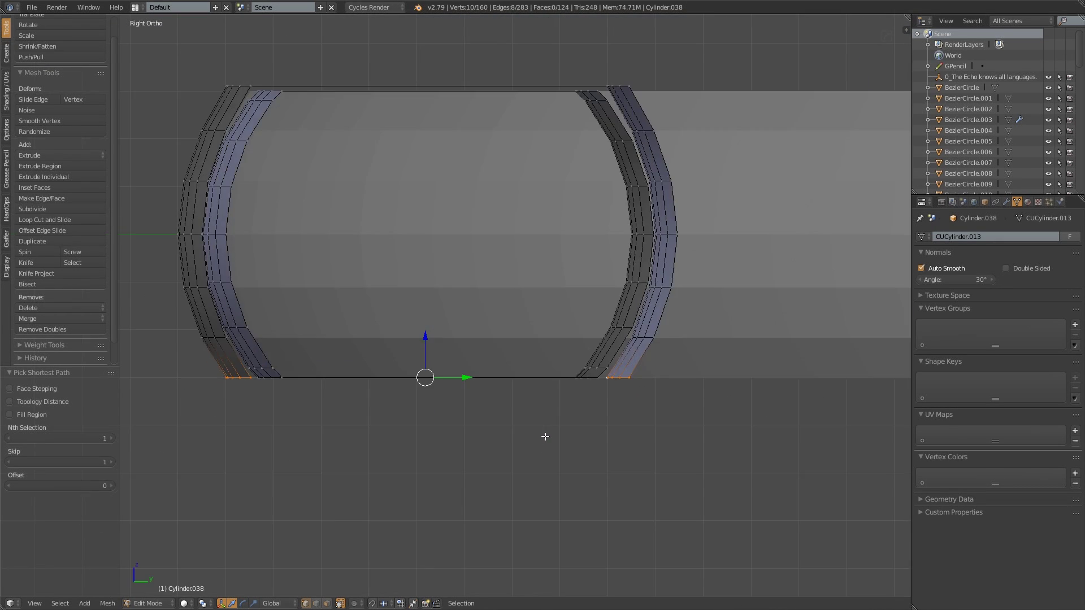
pyautogui.scroll(6, 545, 437)
pyautogui.keyDown('shift'); pyautogui.moveTo(545, 437); pyautogui.dragTo(862, 300, button='middle'); pyautogui.keyUp('shift')
pyautogui.press('g')
pyautogui.press('z')
pyautogui.click(806, 307)
# Step: Fill the underside of the segment with faces between the two walls' outer bottom edges
pyautogui.scroll(-5, 734, 328)
pyautogui.moveTo(508, 395); pyautogui.dragTo(586, 375, button='middle')
pyautogui.rightClick(527, 280)
pyautogui.keyDown('shift'); pyautogui.rightClick(667, 265); pyautogui.keyUp('shift')
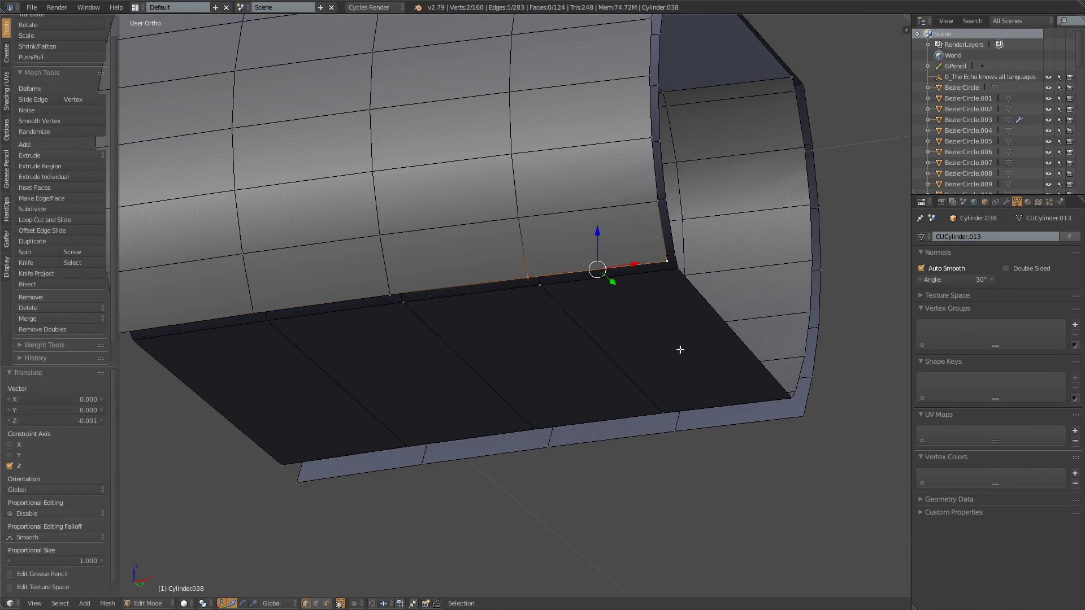
pyautogui.keyDown('shift'); pyautogui.rightClick(675, 433); pyautogui.keyUp('shift')
pyautogui.keyDown('shift'); pyautogui.rightClick(803, 418); pyautogui.keyUp('shift')
pyautogui.press('f')
pyautogui.rightClick(672, 434)
pyautogui.press('f')
pyautogui.rightClick(266, 317)
pyautogui.keyDown('shift'); pyautogui.rightClick(406, 446); pyautogui.keyUp('shift')
pyautogui.press('f')
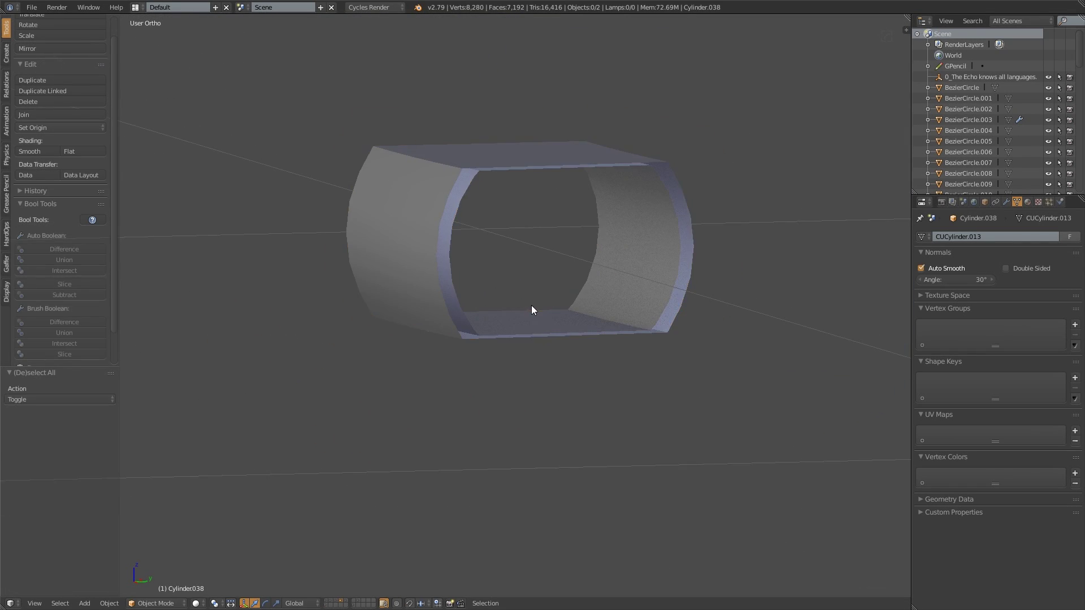
# Step: Save the file over its existing version
pyautogui.hotkey('ctrl', 's')
pyautogui.moveTo(531, 305); pyautogui.dragTo(464, 356, button='middle')
pyautogui.click(525, 339)
pyautogui.scroll(-3, 642, 335)
pyautogui.moveTo(476, 393); pyautogui.dragTo(517, 398, button='middle')
pyautogui.press('KP_5')
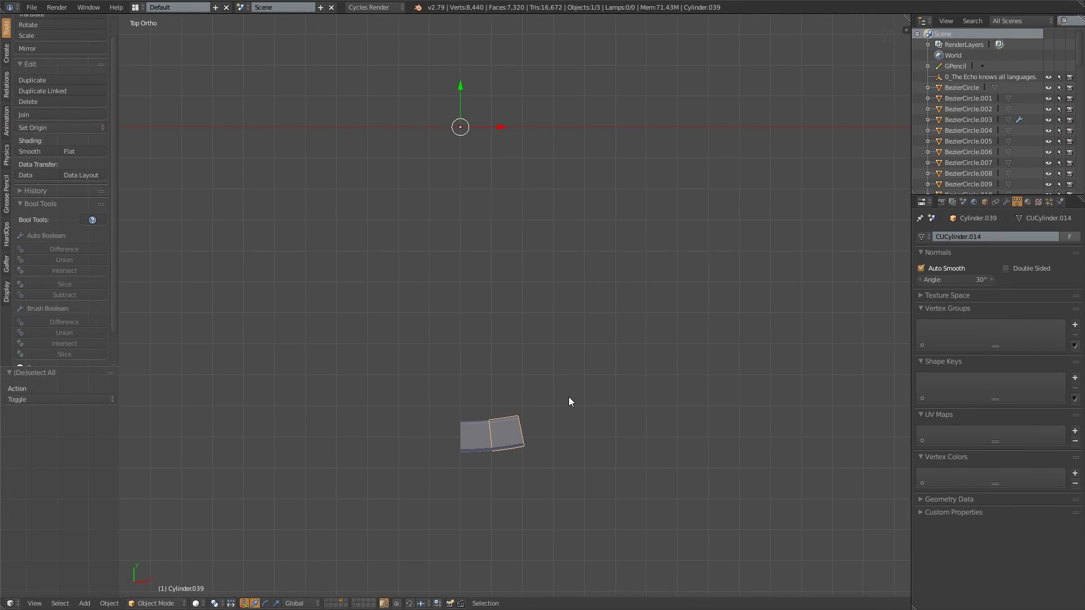
# Step: Duplicate the segment repeatedly, rotating each new copy 5.625° about Z, until the copies close the full ring
pyautogui.hotkey('shift', 'd')
pyautogui.press('Return')
pyautogui.press('r')
pyautogui.press('z')
pyautogui.press('5')
pyautogui.press('.')
pyautogui.press('6')
pyautogui.press('2')
pyautogui.press('5')
pyautogui.press('Return')
pyautogui.hotkey('shift', 'd')
pyautogui.press('Return')
pyautogui.press('r')
pyautogui.press('z')
pyautogui.press('5')
pyautogui.press('.')
pyautogui.press('6')
pyautogui.press('2')
pyautogui.press('5')
pyautogui.press('Return')
pyautogui.hotkey('shift', 'd')
pyautogui.press('Return')
pyautogui.press('r')
pyautogui.press('z')
pyautogui.press('5')
pyautogui.press('.')
pyautogui.press('6')
pyautogui.press('2')
pyautogui.press('5')
pyautogui.press('Return')
pyautogui.hotkey('shift', 'd')
pyautogui.press('Return')
pyautogui.press('r')
pyautogui.press('z')
pyautogui.press('5')
pyautogui.press('.')
pyautogui.press('6')
pyautogui.press('2')
pyautogui.press('5')
pyautogui.press('Return')
pyautogui.hotkey('shift', 'd')
pyautogui.press('Return')
pyautogui.press('r')
pyautogui.press('z')
pyautogui.press('5')
pyautogui.press('.')
pyautogui.press('6')
pyautogui.press('2')
pyautogui.press('5')
pyautogui.press('Return')
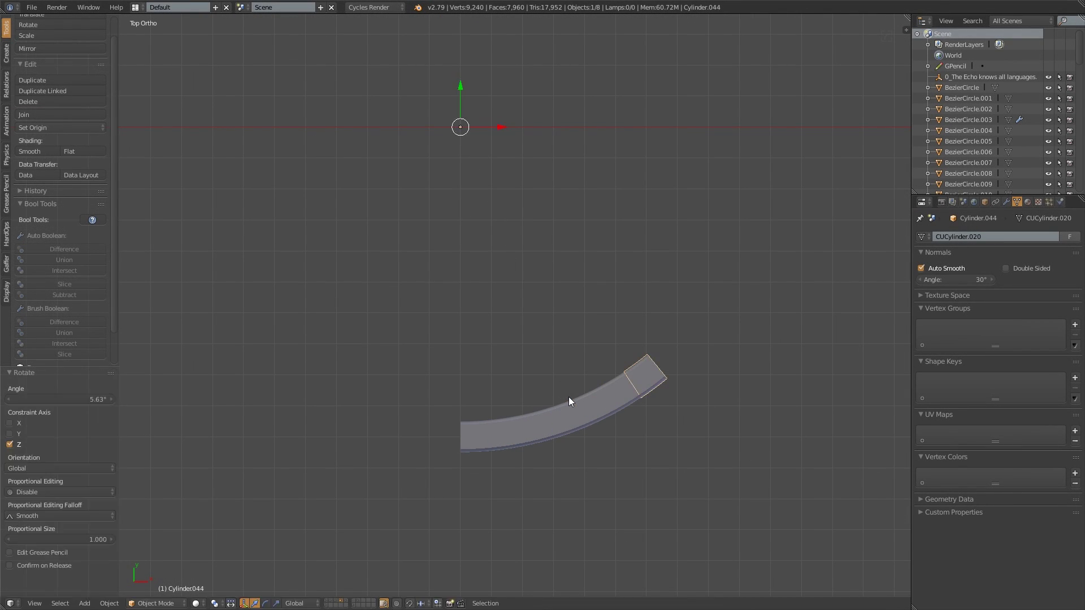
pyautogui.hotkey('shift', 'd')
pyautogui.press('Return')
pyautogui.press('r')
pyautogui.press('z')
pyautogui.press('5')
pyautogui.press('.')
pyautogui.press('6')
pyautogui.press('2')
pyautogui.press('5')
pyautogui.press('Return')
pyautogui.hotkey('shift', 'd')
pyautogui.press('Return')
pyautogui.press('r')
pyautogui.press('z')
pyautogui.press('5')
pyautogui.press('.')
pyautogui.press('6')
pyautogui.press('2')
pyautogui.press('5')
pyautogui.press('Return')
pyautogui.hotkey('shift', 'd')
pyautogui.press('Return')
pyautogui.press('r')
pyautogui.press('z')
pyautogui.press('5')
pyautogui.press('.')
pyautogui.press('6')
pyautogui.press('2')
pyautogui.press('5')
pyautogui.press('Return')
pyautogui.hotkey('shift', 'd')
pyautogui.press('Return')
pyautogui.press('r')
pyautogui.press('z')
pyautogui.press('5')
pyautogui.press('.')
pyautogui.press('6')
pyautogui.press('2')
pyautogui.press('5')
pyautogui.press('Return')
pyautogui.hotkey('shift', 'd')
pyautogui.press('Return')
pyautogui.press('r')
pyautogui.press('z')
pyautogui.press('5')
pyautogui.press('.')
pyautogui.press('6')
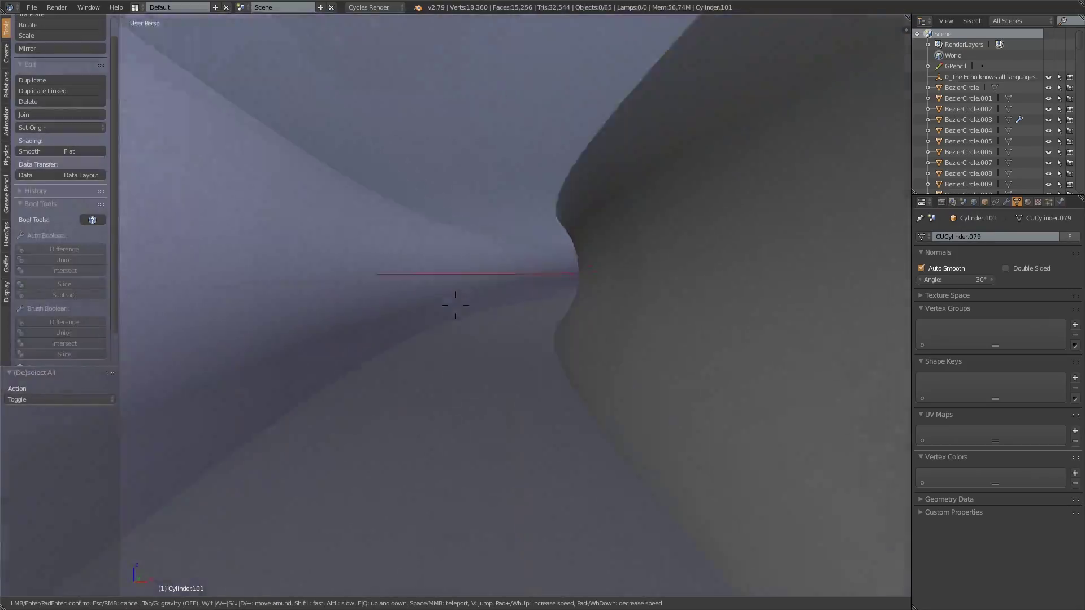
pyautogui.press('Return')
# Step: Add a lamp inside the ring tunnel and preview the interior with rendered shading
pyautogui.hotkey('shift', 'a')
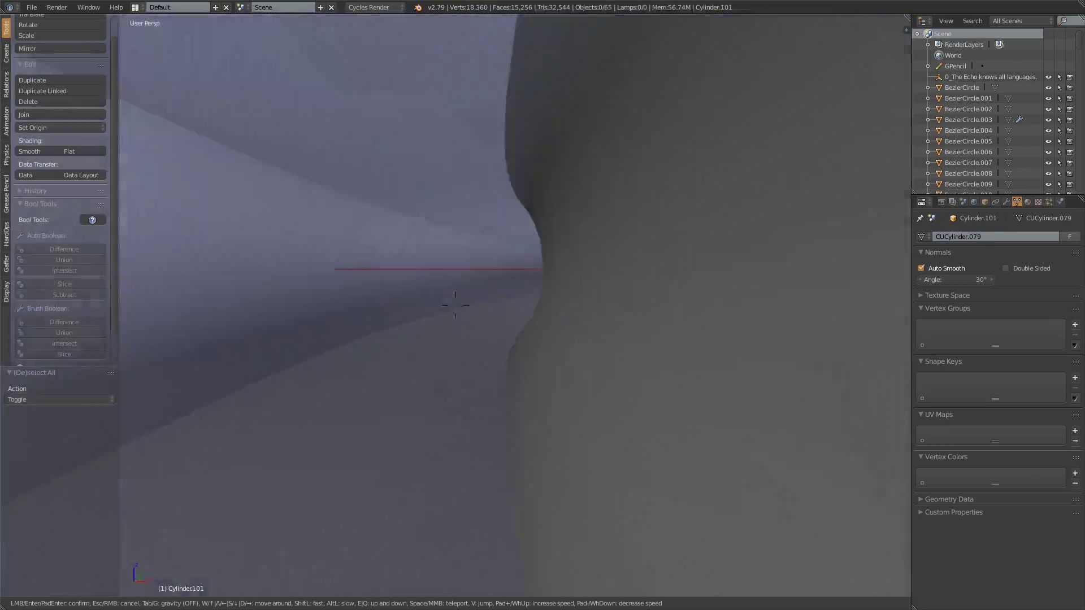
pyautogui.click(485, 380)
pyautogui.hotkey('shift', 'z')
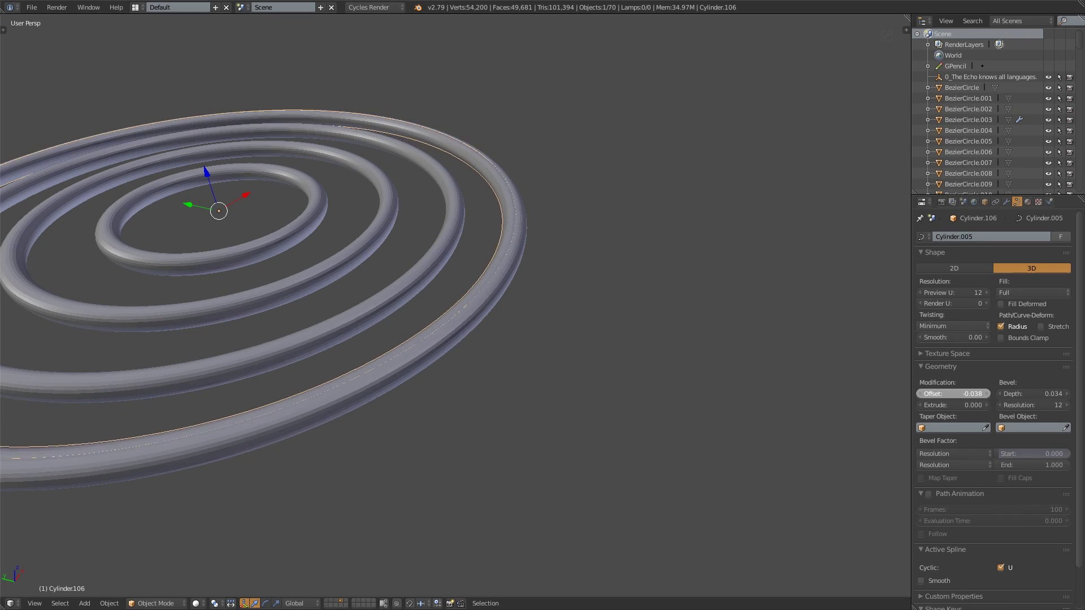
# Step: Set the outermost curve ring's geometry offset to -0.445, enlarging it beyond the other rings
pyautogui.moveTo(953, 394); pyautogui.dragTo(921, 394)
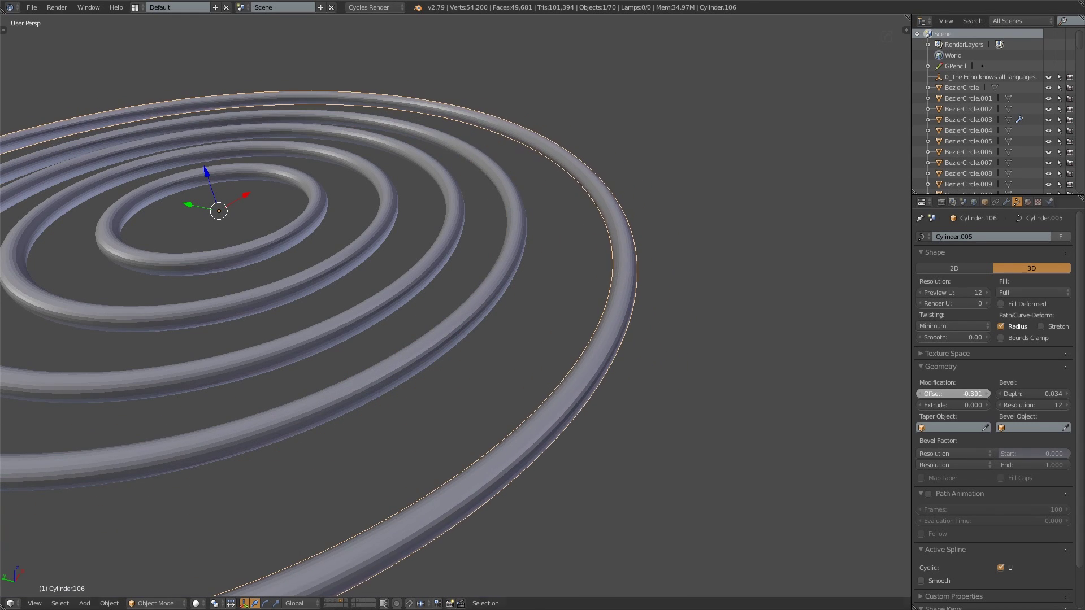
pyautogui.moveTo(1011, 394); pyautogui.dragTo(953, 394)
pyautogui.scroll(-6, 815, 392)
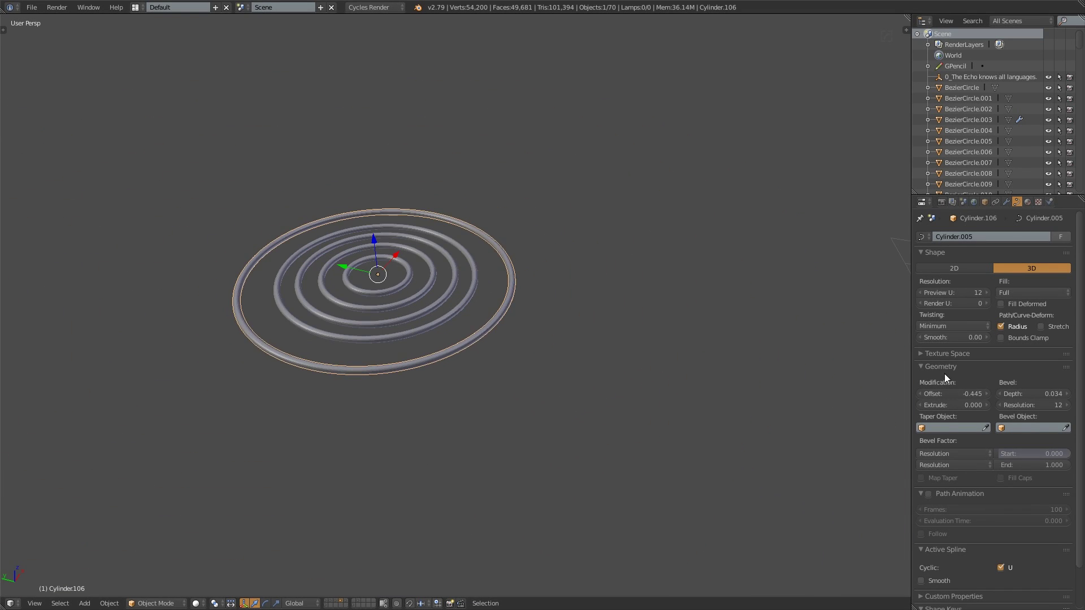
pyautogui.scroll(8, 589, 345)
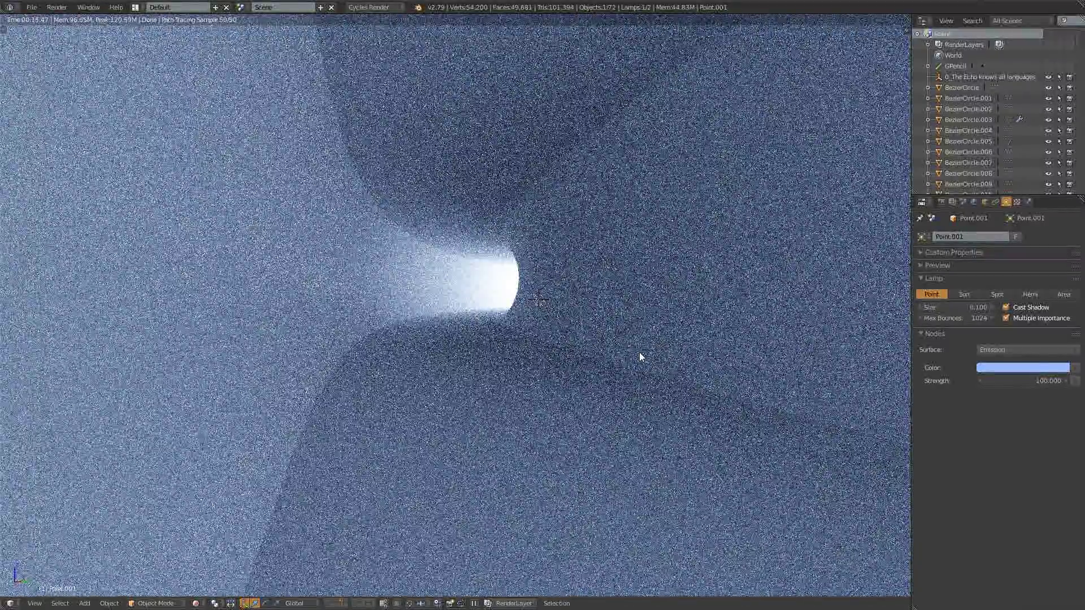
# Step: Set the sample count in the render settings to 200
pyautogui.click(941, 202)
pyautogui.click(939, 356)
pyautogui.click(1042, 419)
pyautogui.write('200')
pyautogui.press('Return')
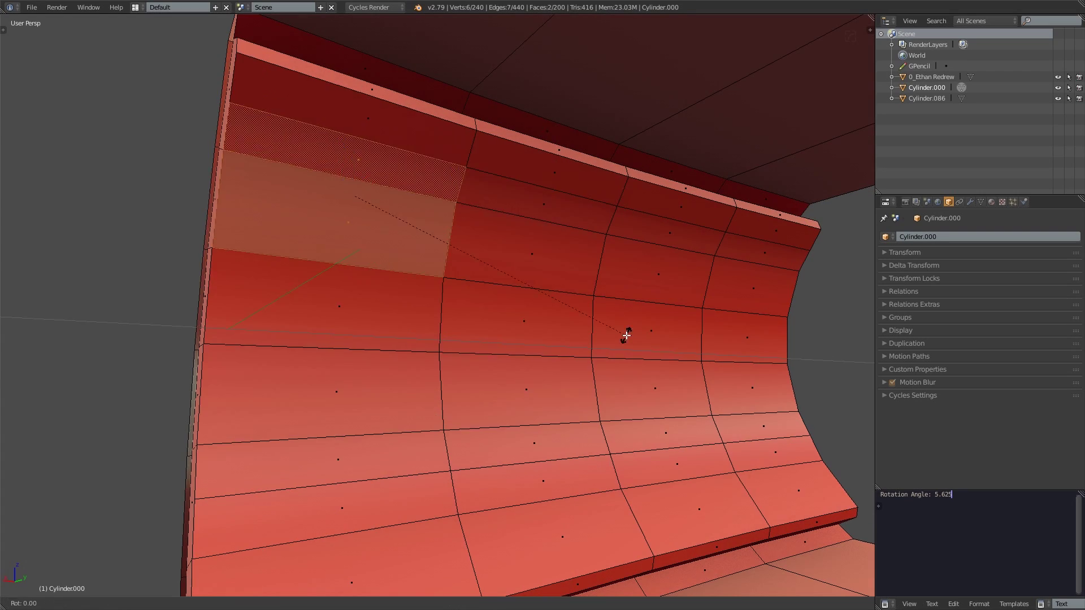
# Step: Inset the two selected upper wall faces by 0.0015 and record "Inset: 0.0015" in the text notes
pyautogui.press('t')
pyautogui.press('i')
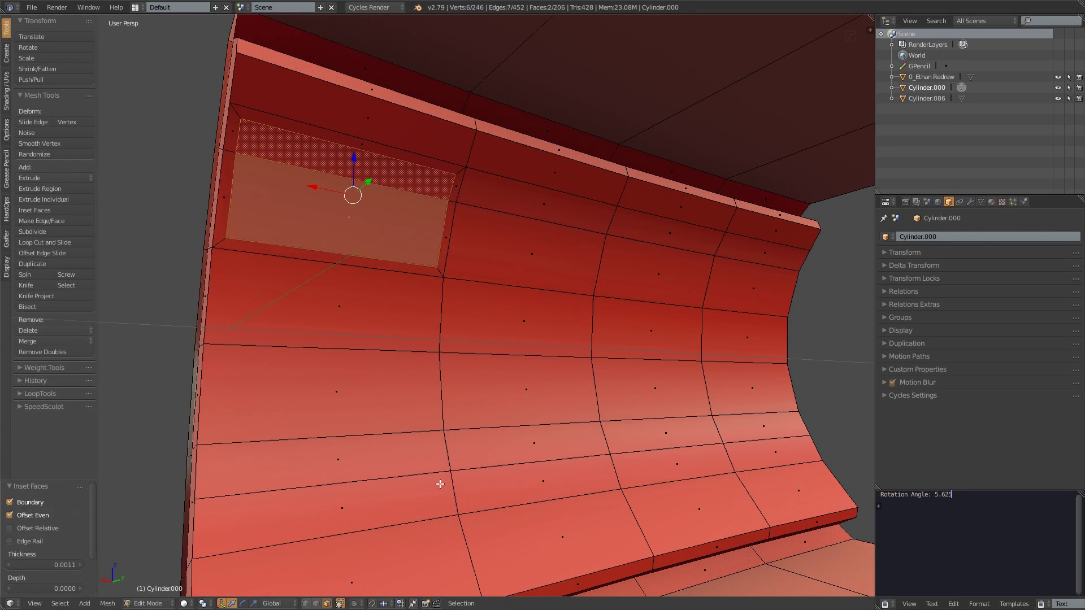
pyautogui.moveTo(54, 569); pyautogui.dragTo(60, 569)
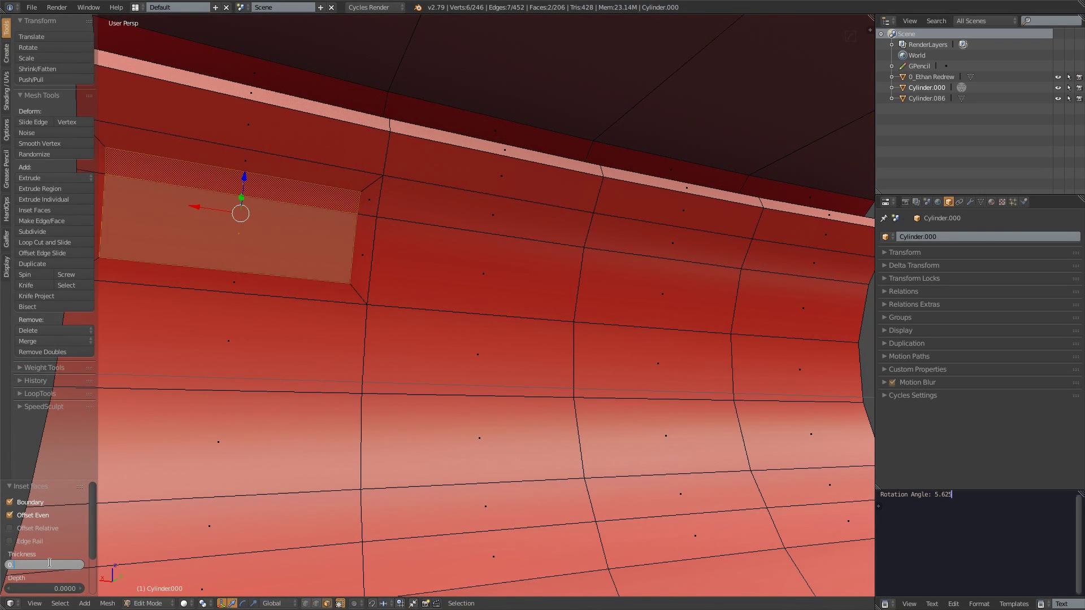
pyautogui.write(': 0.0015')
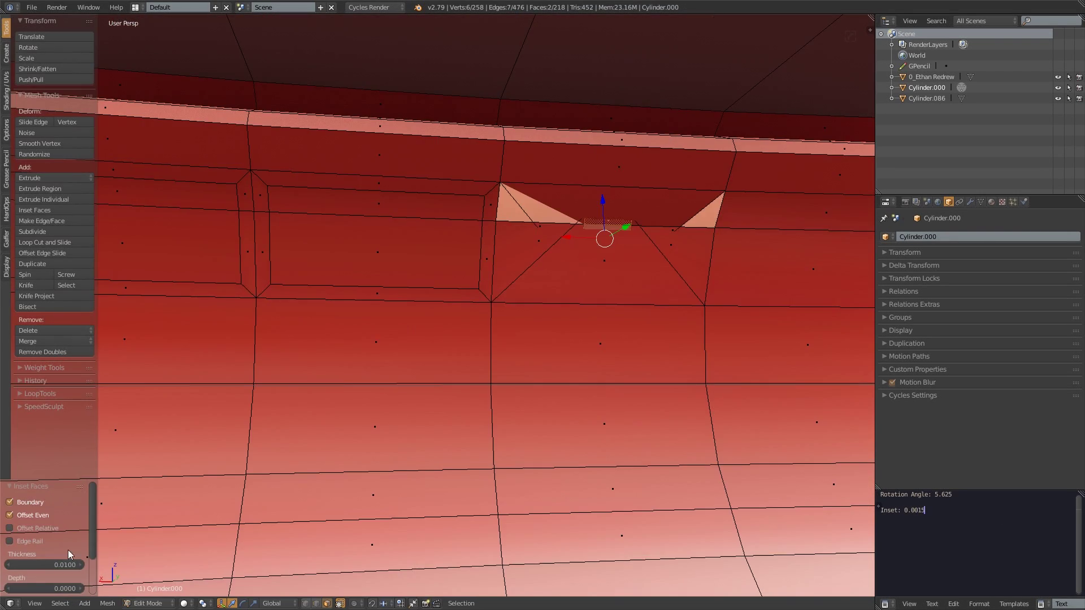
# Step: Inset the remaining face groups along the segment's inner wall by 0.0015 to form the panel grid
pyautogui.moveTo(565, 361); pyautogui.dragTo(557, 384, button='middle')
pyautogui.press('i')
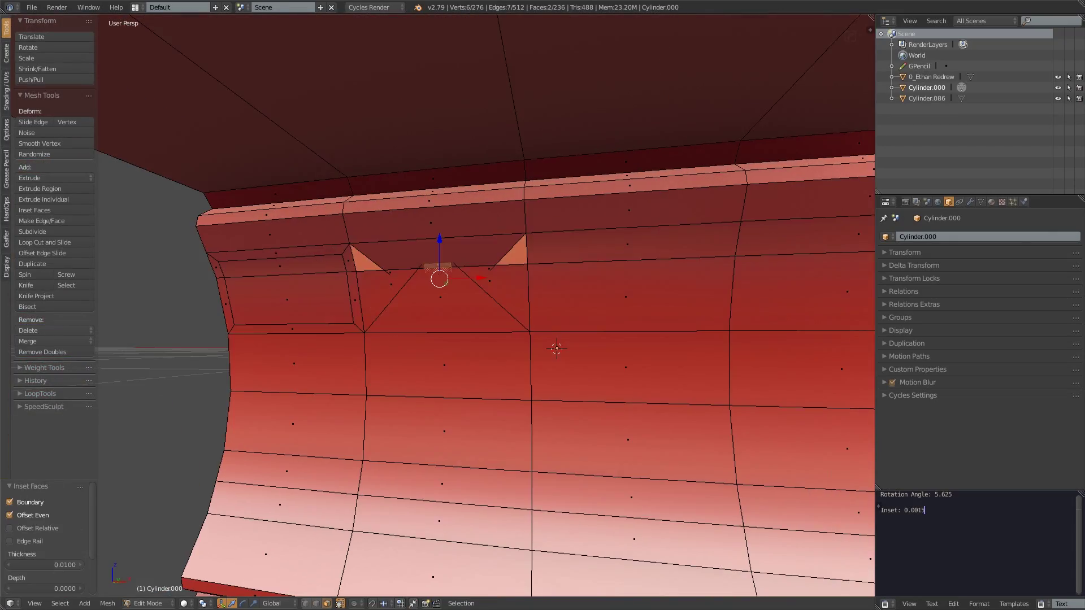
pyautogui.write('0.0015')
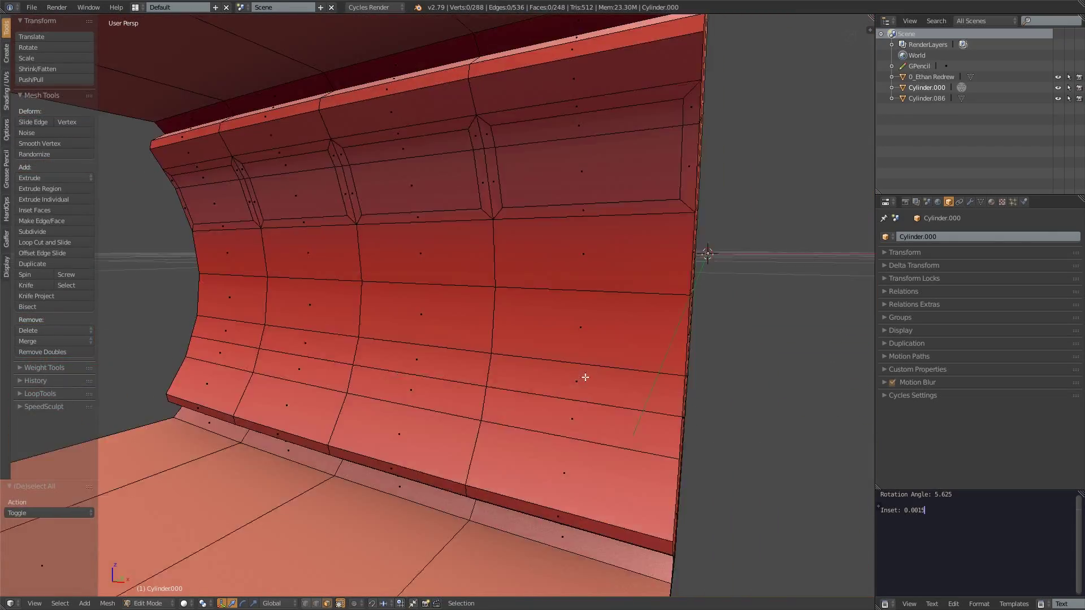
pyautogui.moveTo(583, 375); pyautogui.dragTo(549, 388, button='middle')
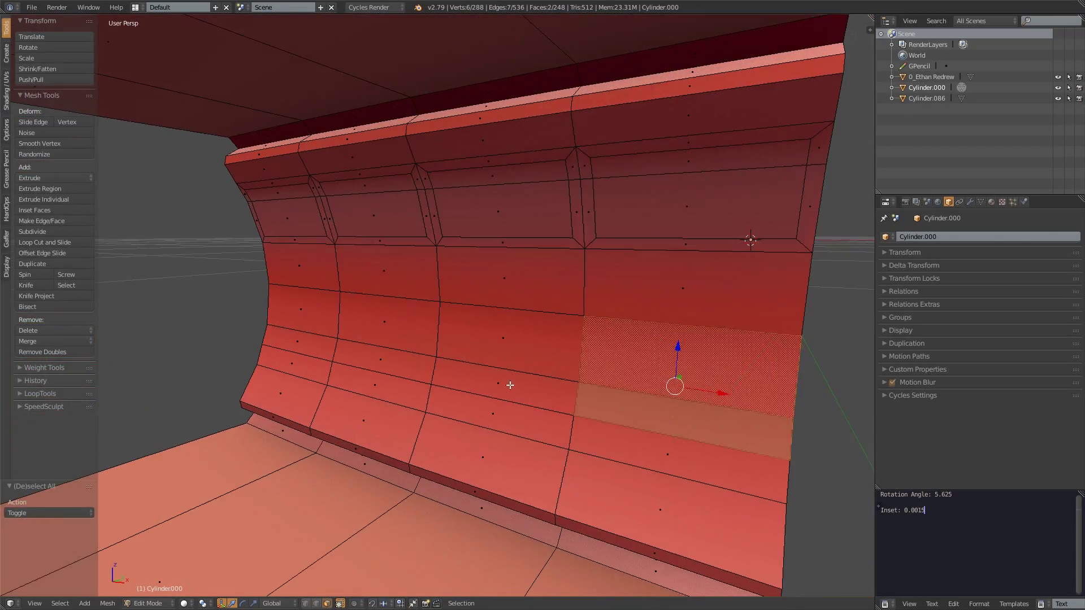
pyautogui.press('Return')
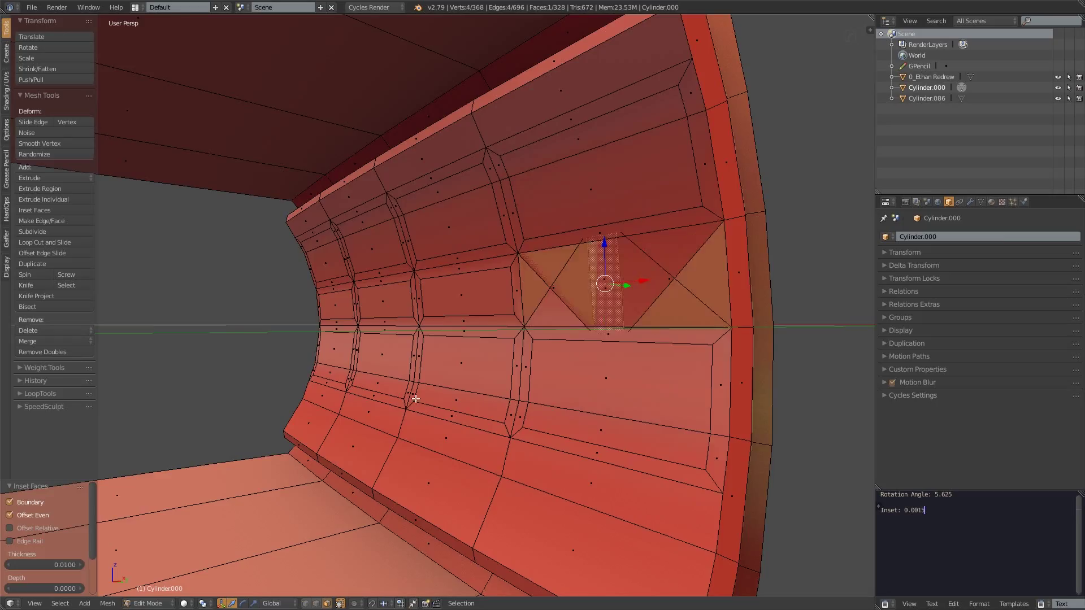
pyautogui.press('a')
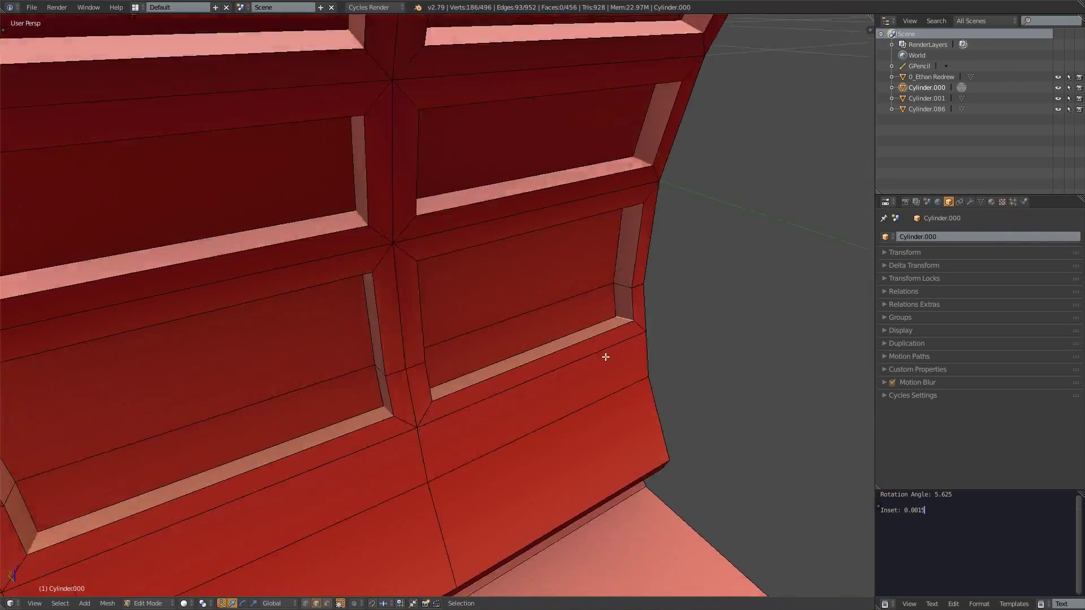
# Step: Bevel the selected edges of the recessed wall panels by 0.002 and add a new material to the segment
pyautogui.hotkey('ctrl', 'b')
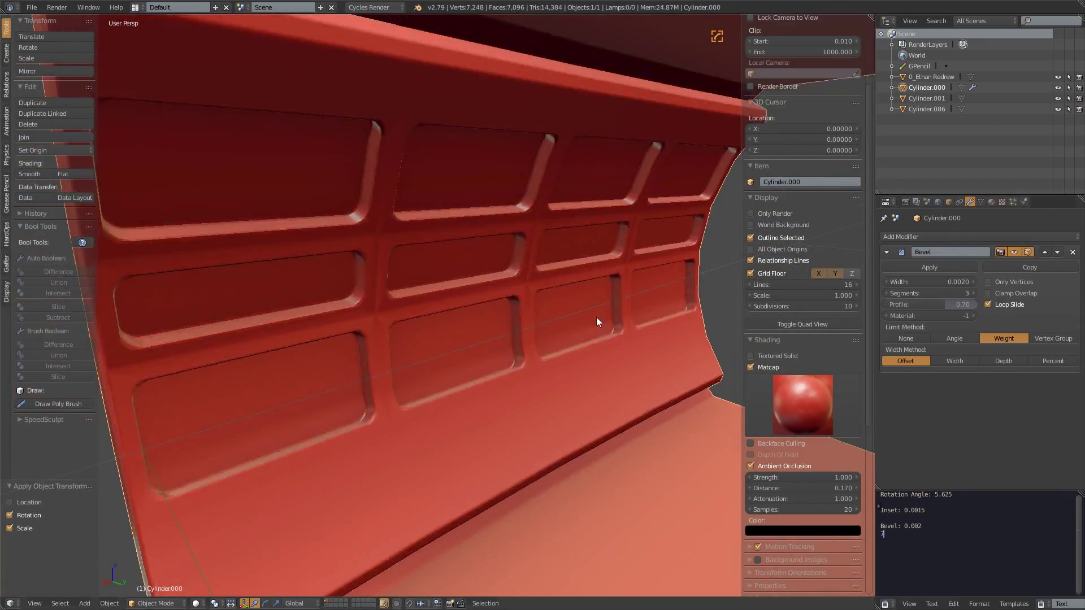
pyautogui.click(991, 202)
pyautogui.click(956, 271)
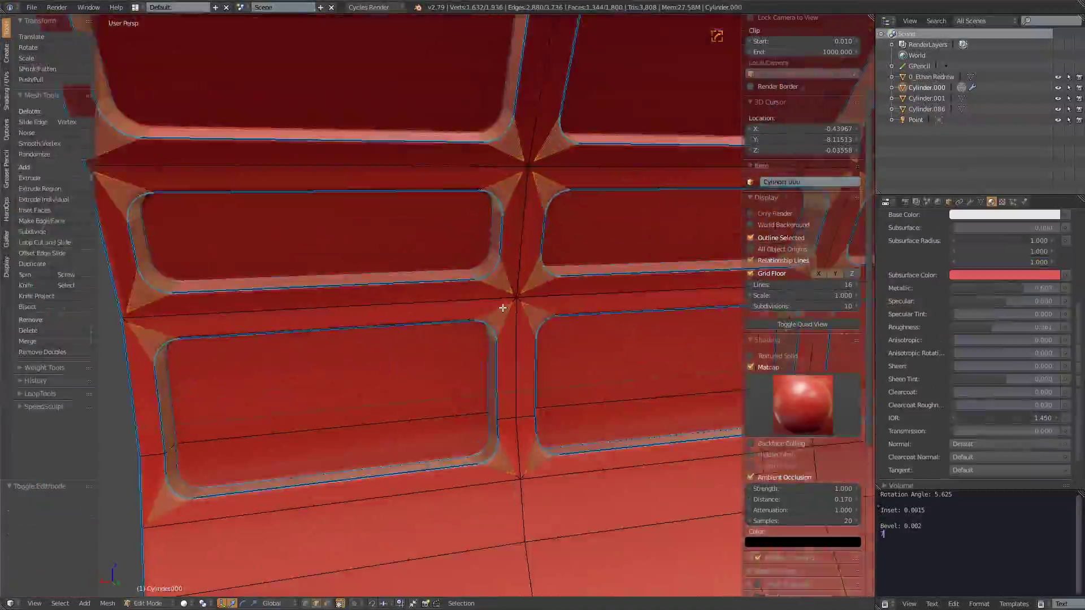
# Step: Bevel the selected geometry around the recessed wall panels and make the segment's base material active
pyautogui.hotkey('ctrl', 'b')
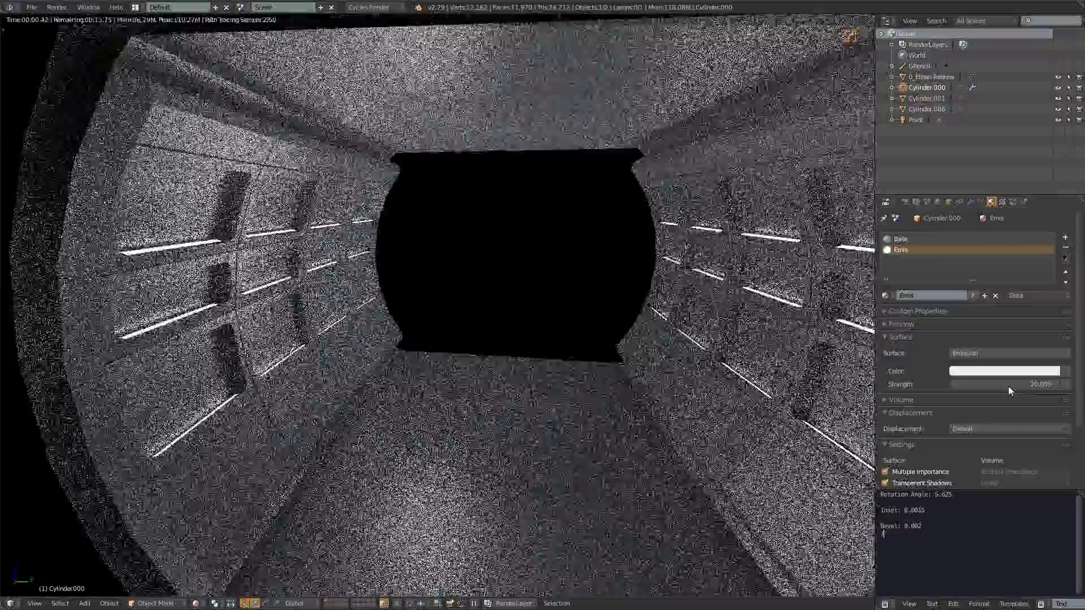
pyautogui.click(970, 238)
pyautogui.scroll(-1, 994, 422)
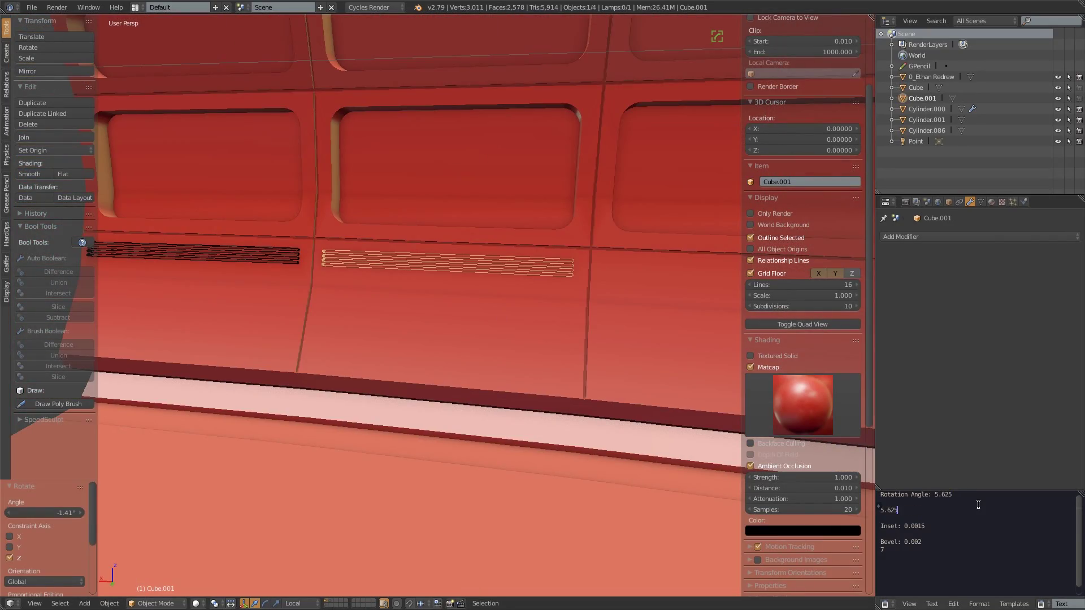
# Step: Record 5.625/4=1.40625 in the text notes and duplicate the vent slats, rotating the copy -1.40625° about Z
pyautogui.write('40625')
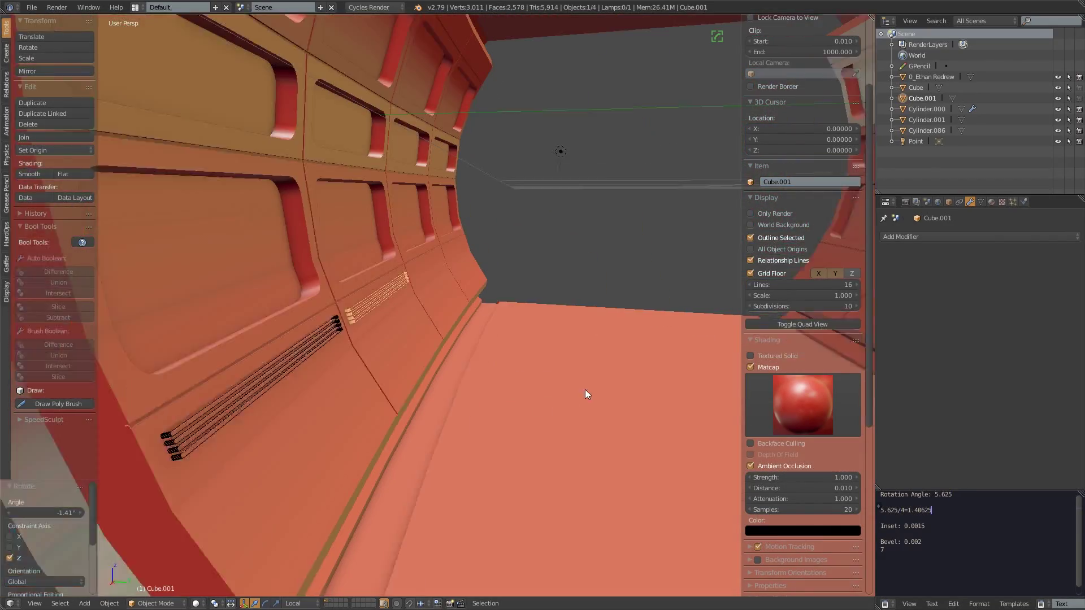
pyautogui.hotkey('shift', 'd')
pyautogui.write('rz-1.4')
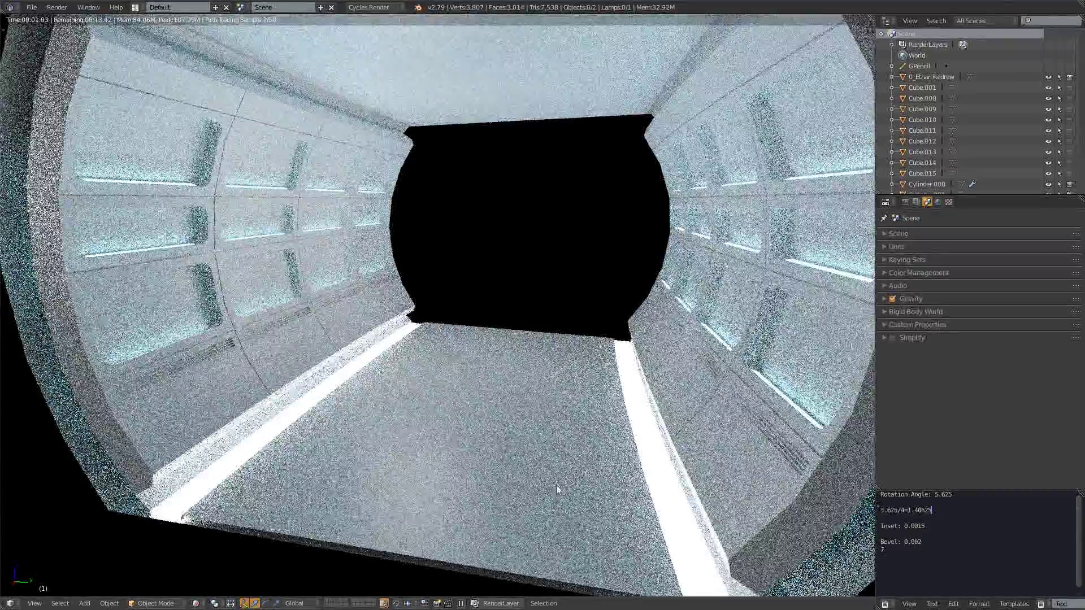
# Step: Move the new cylinder away from its initial spot toward the corridor wall
pyautogui.moveTo(556, 485); pyautogui.dragTo(563, 480, button='middle')
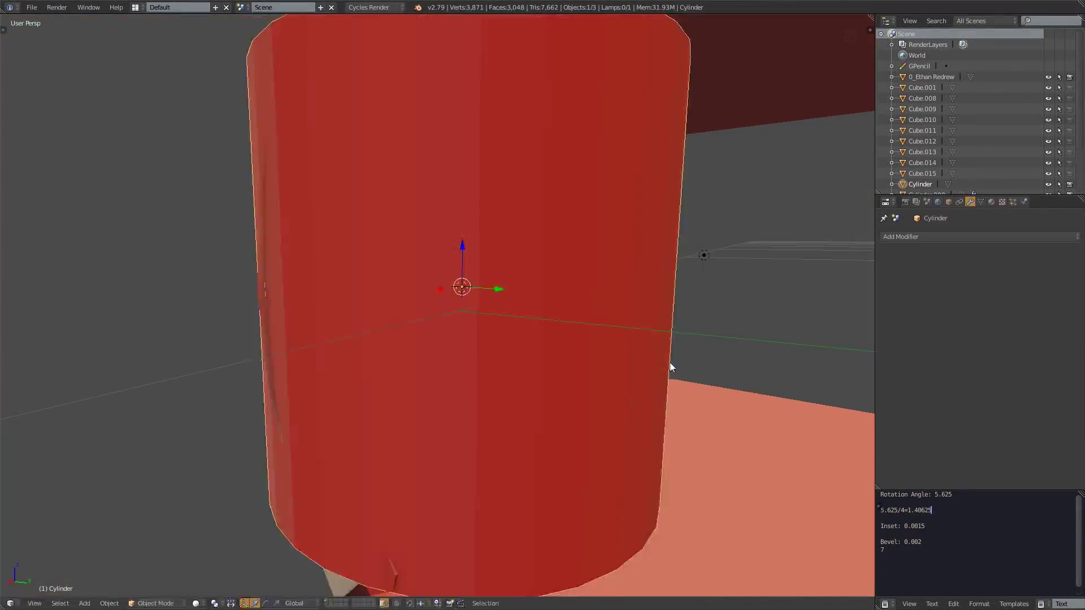
pyautogui.press('g')
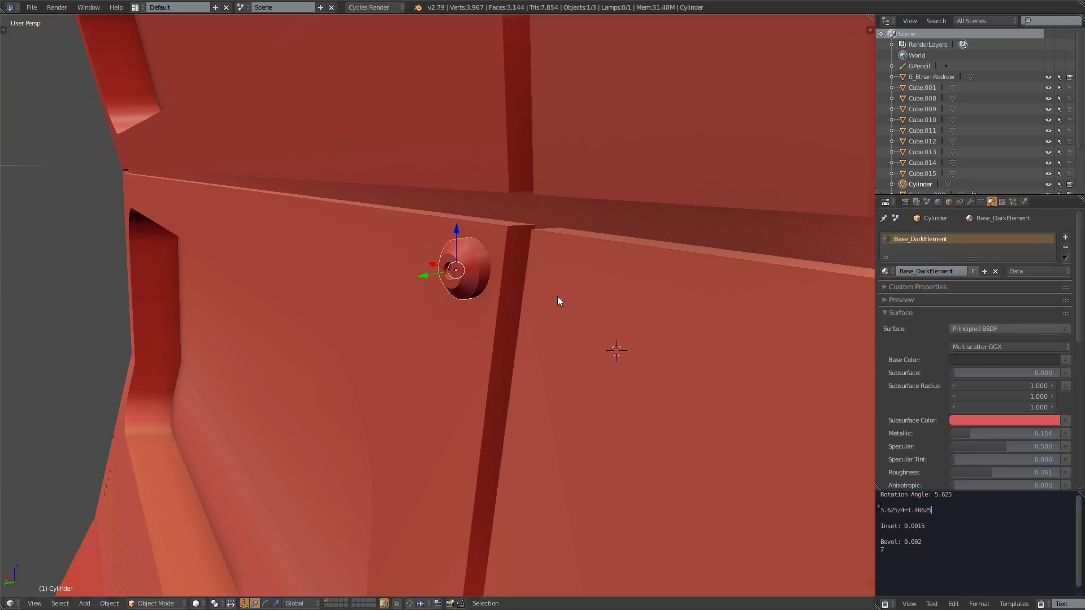
# Step: Set the wall bolt's origin to the 3D cursor and rotate the bolt about the Z axis
pyautogui.hotkey('shift', 'ctrl', 'alt', 'c')
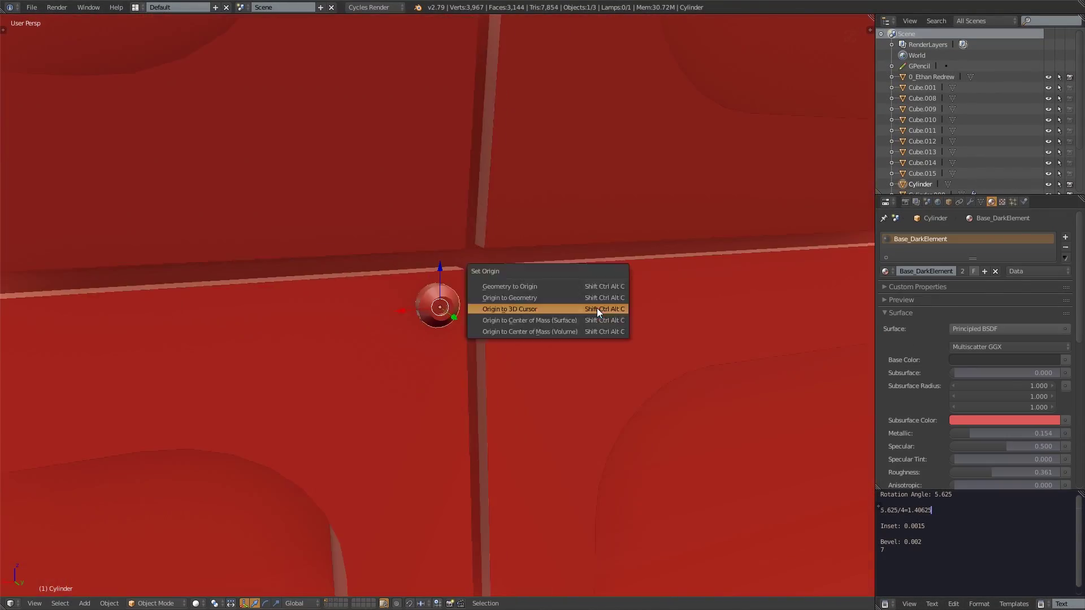
pyautogui.press('r')
pyautogui.press('z')
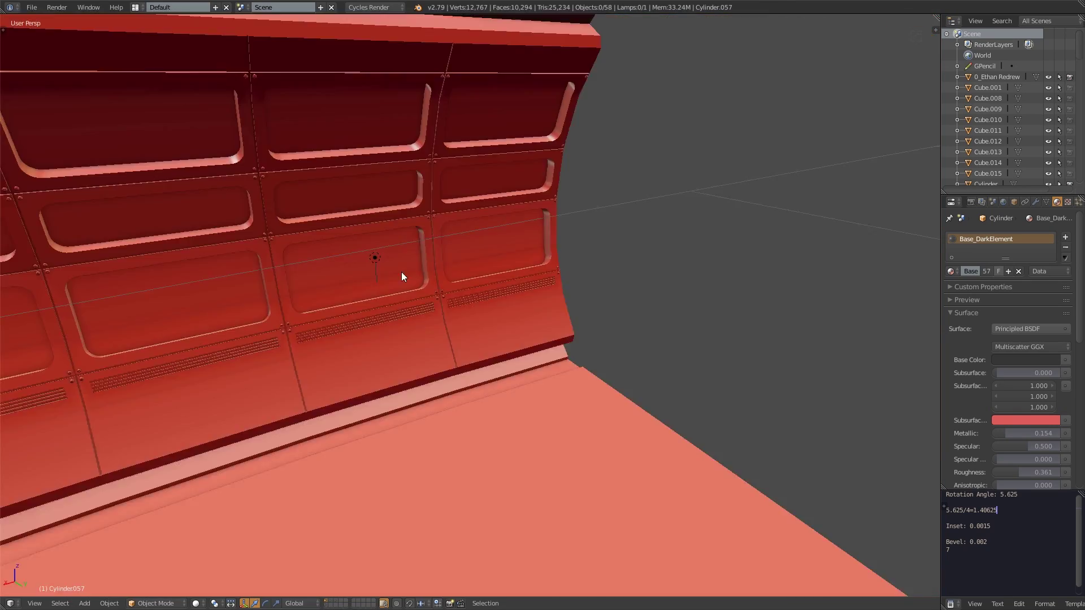
pyautogui.hotkey('shift', 'ctrl', 'alt', 'c')
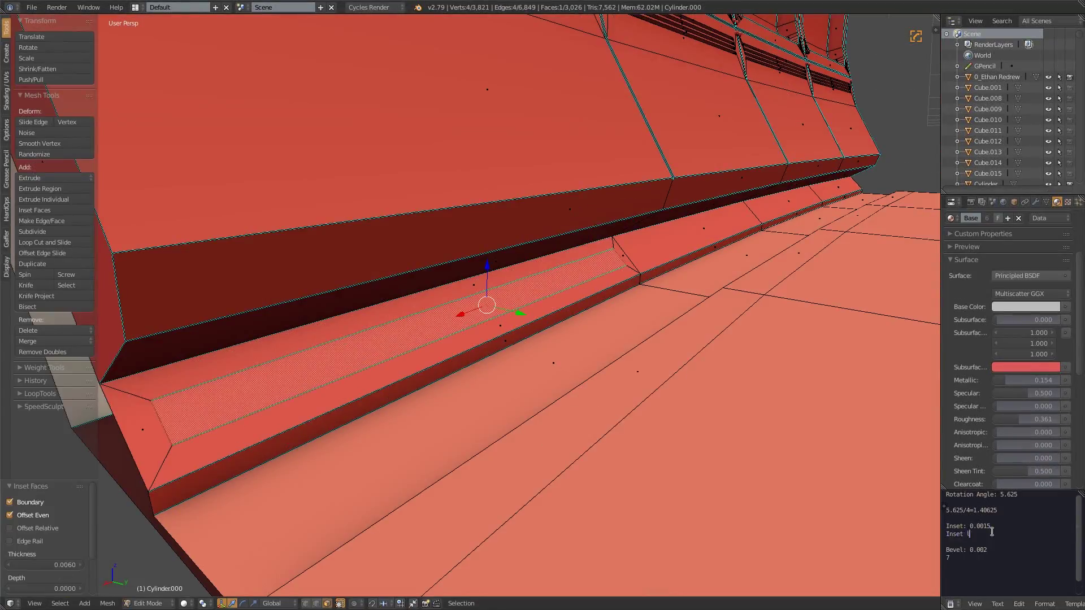
# Step: Record "Inset lower emis: 0.006" in the text notes
pyautogui.press('BackSpace')
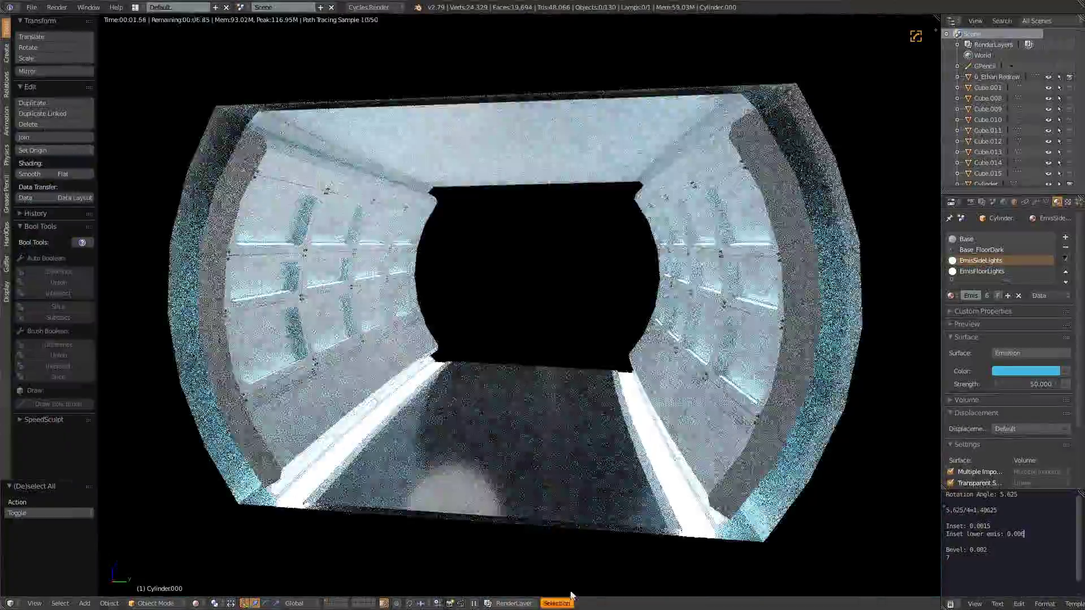
# Step: Rotate the joined corridor segment about the global Z axis around the ring's centre
pyautogui.moveTo(542, 559); pyautogui.dragTo(347, 302, button='middle')
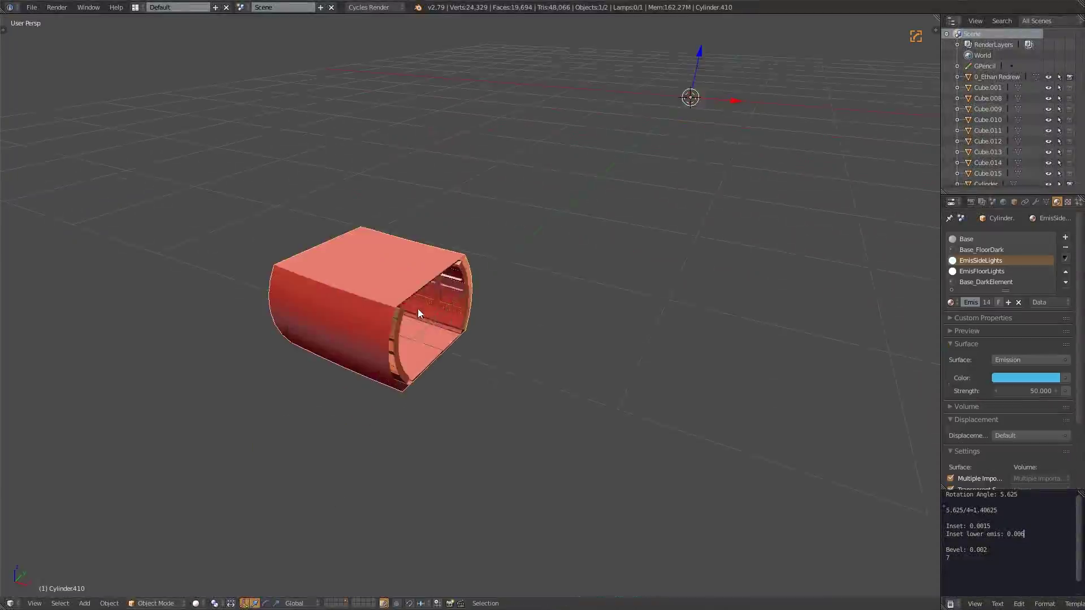
pyautogui.press('r')
pyautogui.press('z')
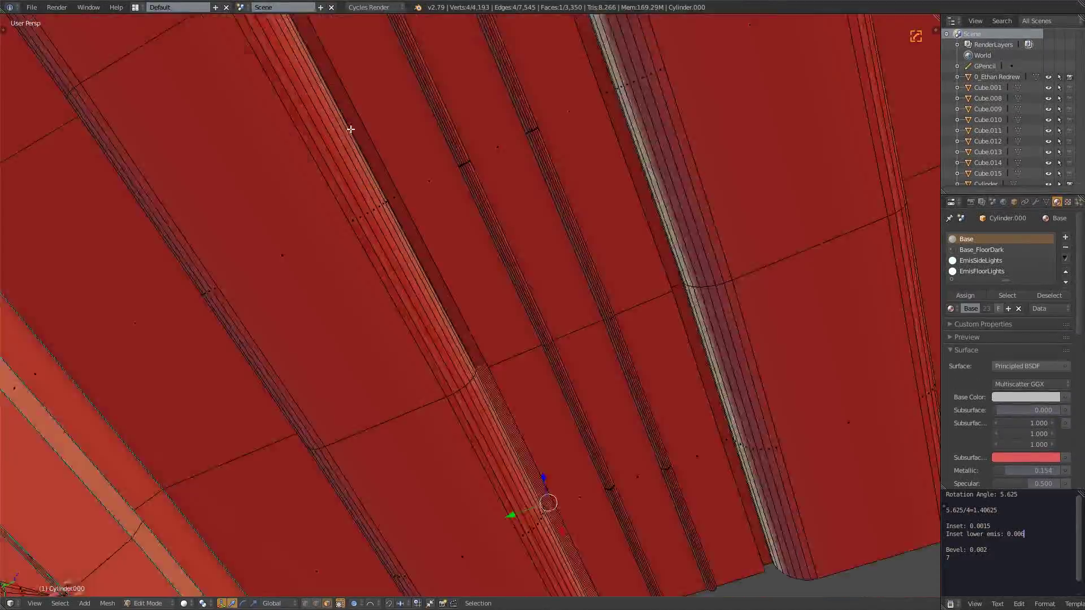
# Step: Assign the EmisCeilingLights material to the selected faces of the two narrow ceiling strips
pyautogui.click(993, 250)
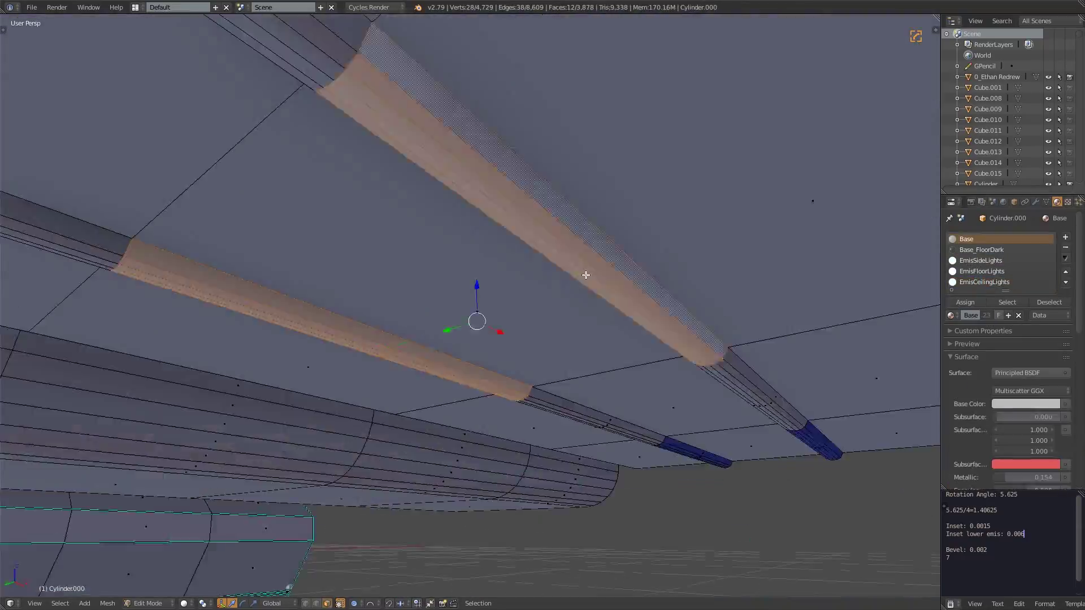
pyautogui.click(984, 282)
pyautogui.click(965, 302)
pyautogui.press('a')
# Step: Select further alternating sections along both narrow ceiling strips and assign them the EmisCeilingLights material
pyautogui.moveTo(586, 275); pyautogui.dragTo(376, 348, button='middle')
pyautogui.rightClick(310, 379)
pyautogui.keyDown('shift'); pyautogui.rightClick(598, 296); pyautogui.keyUp('shift')
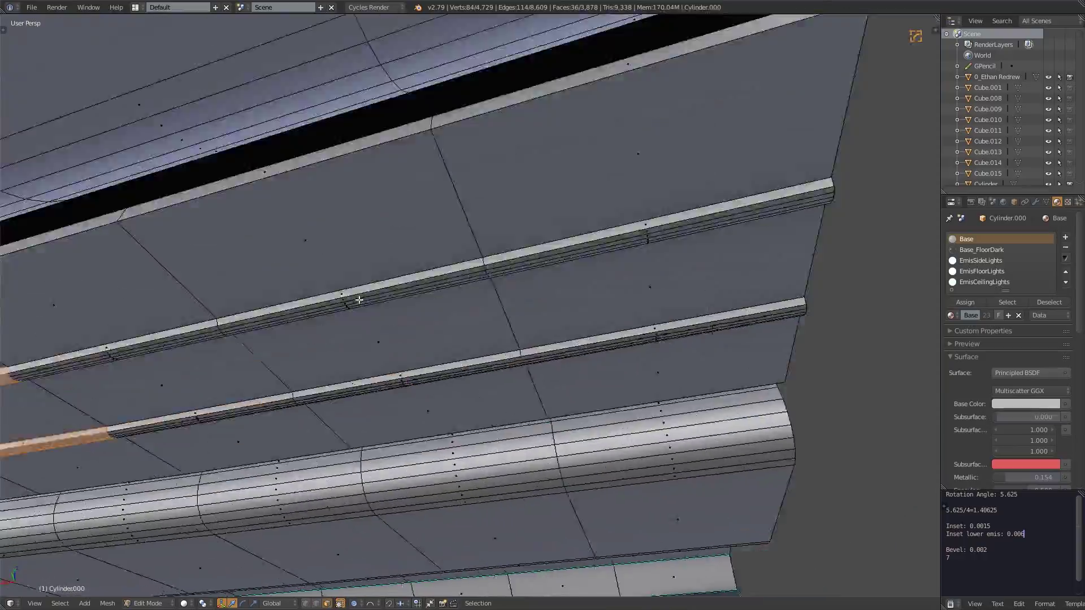
pyautogui.keyDown('shift'); pyautogui.moveTo(358, 300); pyautogui.dragTo(615, 303, button='middle'); pyautogui.keyUp('shift')
pyautogui.click(984, 282)
pyautogui.click(965, 302)
# Step: Preview the ceiling light strips from inside the corridor with rendered shading
pyautogui.press('Tab')
pyautogui.hotkey('shift', 'z')
pyautogui.moveTo(431, 395)
pyautogui.mouseDown(button='middle')
pyautogui.moveTo(508, 339)
pyautogui.moveTo(486, 283)
pyautogui.mouseUp(button='middle')
pyautogui.hotkey('shift', 'z')
pyautogui.press('Tab')
# Step: Bevel the long edges of the ceiling light panel with 5 segments and an offset of about 0.0023
pyautogui.moveTo(512, 439); pyautogui.dragTo(441, 295, button='middle')
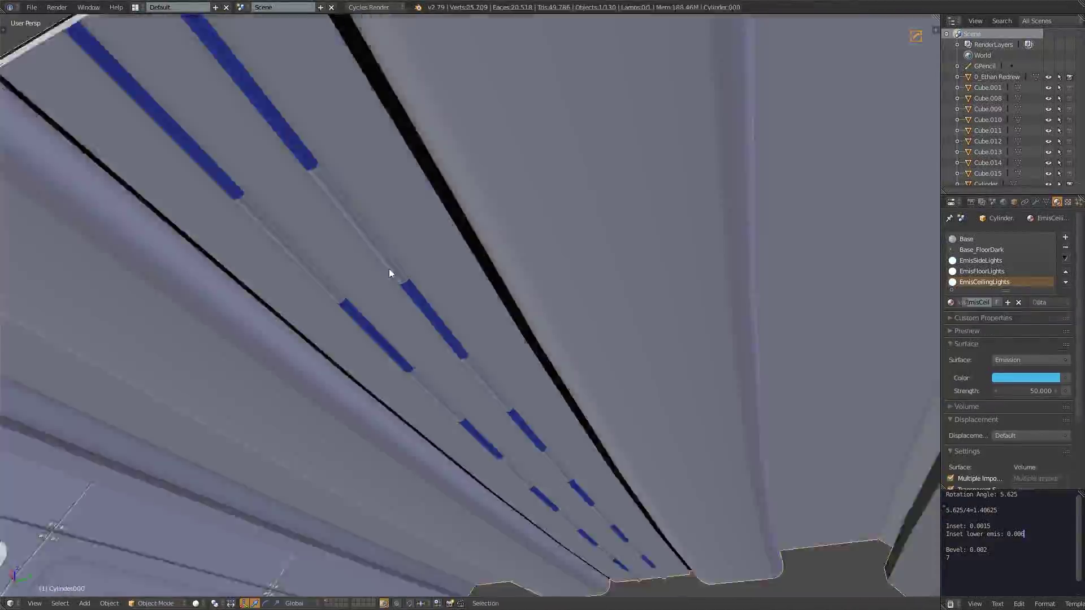
pyautogui.moveTo(465, 241); pyautogui.dragTo(576, 341, button='middle')
pyautogui.keyDown('alt'); pyautogui.keyDown('shift'); pyautogui.rightClick(581, 305); pyautogui.keyUp('shift'); pyautogui.keyUp('alt')
pyautogui.hotkey('ctrl', 'b')
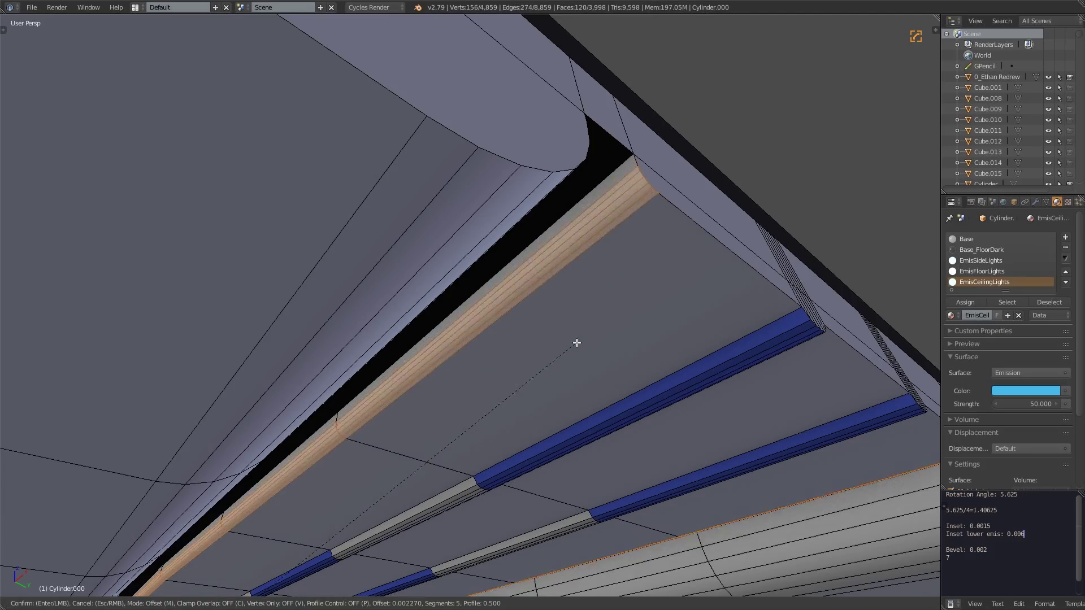
pyautogui.click(576, 342)
pyautogui.press('Tab')
pyautogui.hotkey('shift', 'z')
pyautogui.hotkey('shift', 'z')
# Step: Insert a loop cut in the corridor segment and select the edge loop beside it
pyautogui.press('Tab')
pyautogui.hotkey('ctrl', 'r')
pyautogui.click(448, 259)
pyautogui.keyDown('alt'); pyautogui.rightClick(472, 273); pyautogui.keyUp('alt')
# Step: Slide the selected edge loop along the surface, aligning it in an orthographic wireframe view
pyautogui.moveTo(473, 274); pyautogui.dragTo(591, 346, button='middle')
pyautogui.press('g')
pyautogui.press('g')
pyautogui.press('z')
pyautogui.press('KP_3')
pyautogui.press('KP_5')
pyautogui.moveTo(581, 150); pyautogui.dragTo(452, 446, button='middle')
pyautogui.scroll(4, 452, 446)
pyautogui.press('g')
pyautogui.press('g')
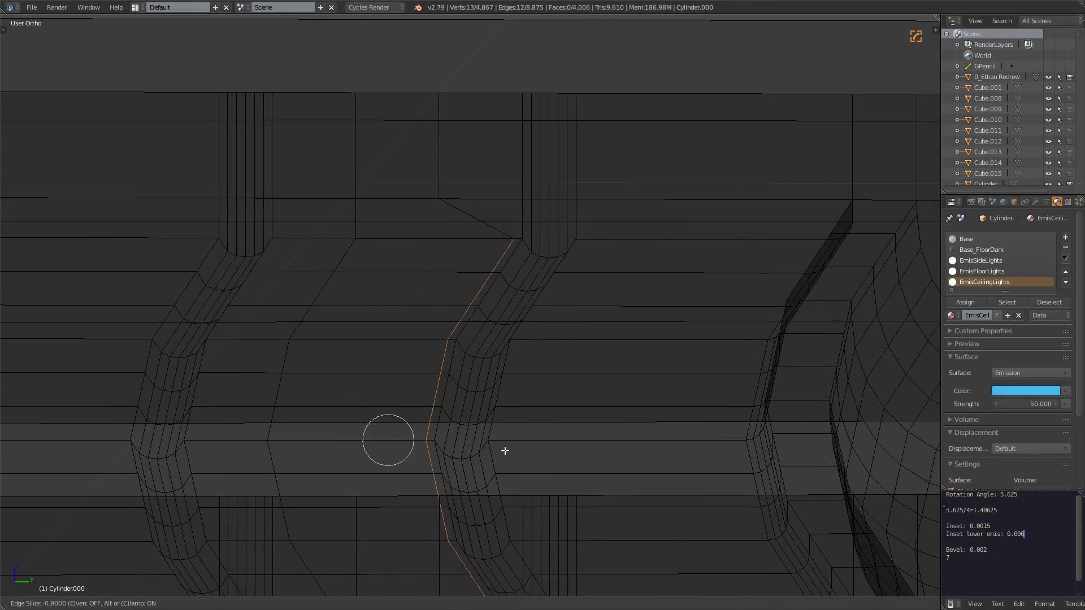
pyautogui.click(419, 408)
pyautogui.press('z')
pyautogui.moveTo(419, 407); pyautogui.dragTo(425, 460, button='middle')
# Step: Extrude the strip of ceiling faces between the two narrow light strips and scale the extruded faces
pyautogui.keyDown('alt'); pyautogui.rightClick(557, 358); pyautogui.keyUp('alt')
pyautogui.scroll(5, 557, 358)
pyautogui.press('e')
pyautogui.press('s')
pyautogui.click(666, 409)
pyautogui.moveTo(666, 409)
pyautogui.mouseDown(button='middle')
pyautogui.moveTo(504, 526)
pyautogui.moveTo(365, 399)
pyautogui.moveTo(552, 357)
pyautogui.moveTo(606, 375)
pyautogui.mouseUp(button='middle')
pyautogui.press('KP_5')
pyautogui.press('Tab')
pyautogui.press('Tab')
# Step: Create a Base_MidLight material slot with a darker grey base colour and preview it in rendered shading
pyautogui.click(1065, 237)
pyautogui.click(951, 315)
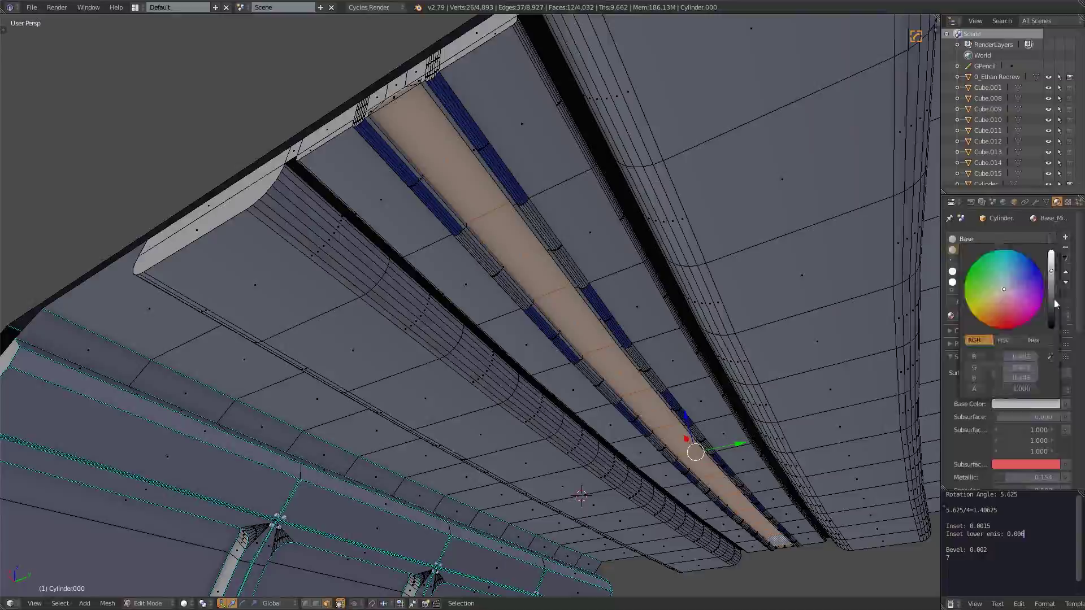
pyautogui.press('Tab')
pyautogui.scroll(-5, 602, 313)
pyautogui.hotkey('shift', 'z')
pyautogui.hotkey('shift', 'z')
pyautogui.moveTo(602, 313); pyautogui.dragTo(631, 338, button='middle')
pyautogui.hotkey('shift', 'z')
pyautogui.hotkey('shift', 'z')
# Step: Reassign the material of the central ceiling strip and check it from inside the corridor in rendered shading
pyautogui.press('Tab')
pyautogui.scroll(10, 1010, 283)
pyautogui.click(1010, 283)
pyautogui.press('Tab')
pyautogui.hotkey('shift', 'z')
pyautogui.hotkey('shift', 'z')
pyautogui.press('Tab')
pyautogui.click(981, 282)
pyautogui.click(965, 303)
pyautogui.press('Tab')
pyautogui.hotkey('shift', 'z')
pyautogui.scroll(-8, 622, 308)
pyautogui.moveTo(666, 287); pyautogui.dragTo(593, 226, button='middle')
pyautogui.hotkey('shift', 'z')
# Step: Select two face loops on the ceiling, assign them Base_FloorDark and preview them in rendered shading
pyautogui.press('Tab')
pyautogui.scroll(5, 470, 309)
pyautogui.keyDown('alt'); pyautogui.rightClick(286, 182); pyautogui.keyUp('alt')
pyautogui.keyDown('alt'); pyautogui.keyDown('shift'); pyautogui.rightClick(501, 276); pyautogui.keyUp('shift'); pyautogui.keyUp('alt')
pyautogui.click(1012, 263)
pyautogui.click(965, 302)
pyautogui.press('Tab')
pyautogui.scroll(-8, 552, 366)
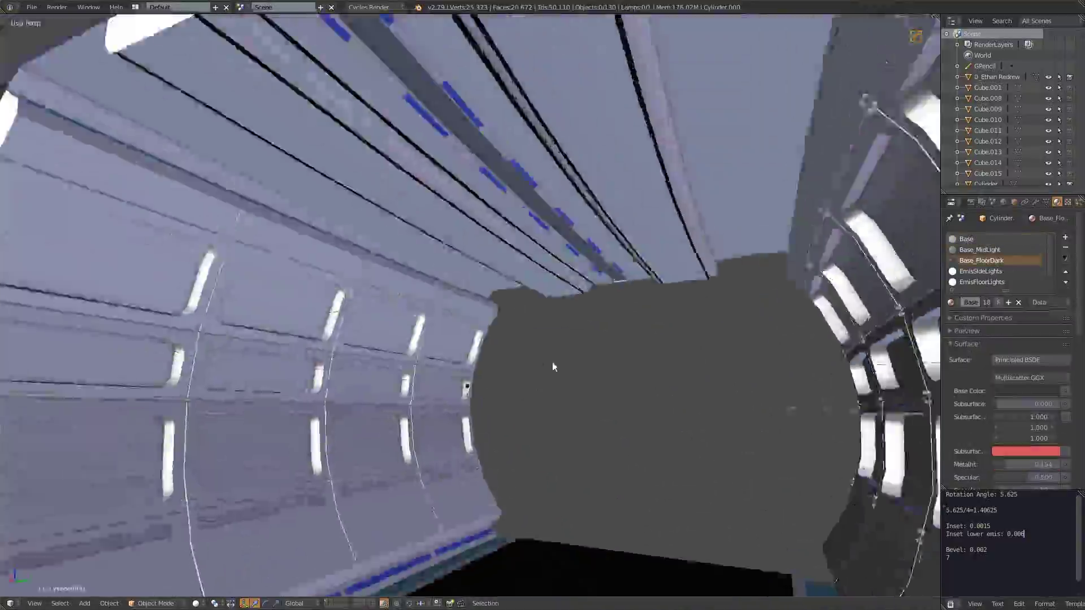
pyautogui.hotkey('shift', 'z')
pyautogui.moveTo(553, 355); pyautogui.dragTo(487, 226, button='middle')
pyautogui.hotkey('shift', 'z')
pyautogui.scroll(3, 487, 226)
# Step: Add a Base_DetailDark material slot and assign it to the selected ceiling face loops
pyautogui.click(1065, 237)
pyautogui.press('Tab')
pyautogui.moveTo(511, 339); pyautogui.dragTo(544, 247, button='middle')
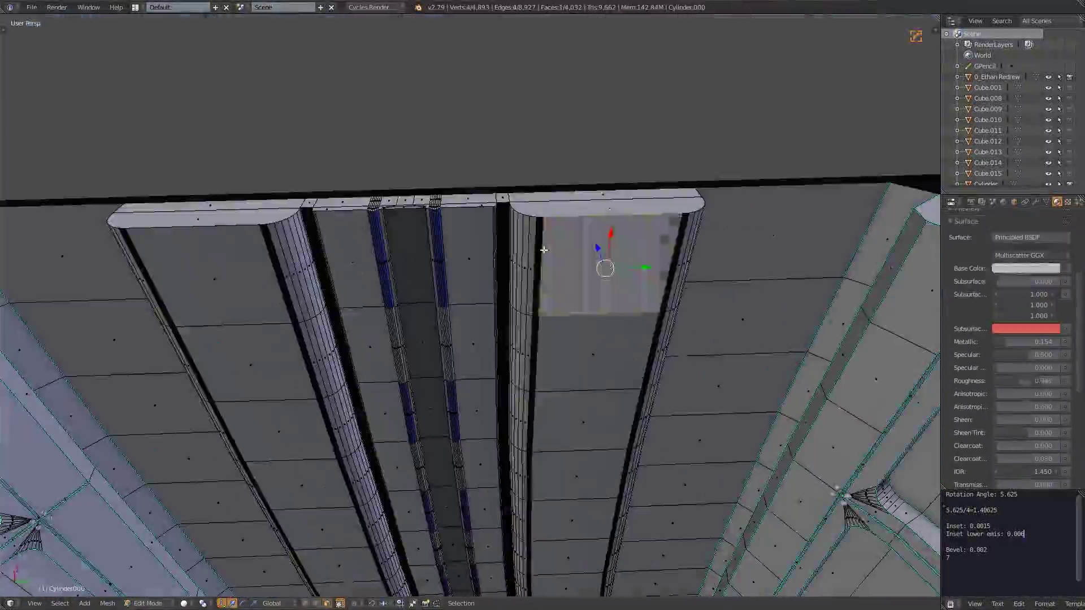
pyautogui.keyDown('alt'); pyautogui.rightClick(478, 142); pyautogui.keyUp('alt')
pyautogui.moveTo(598, 141); pyautogui.dragTo(508, 339, button='middle')
pyautogui.keyDown('alt'); pyautogui.keyDown('shift'); pyautogui.rightClick(446, 489); pyautogui.keyUp('shift'); pyautogui.keyUp('alt')
pyautogui.click(965, 302)
pyautogui.press('Tab')
pyautogui.moveTo(565, 282); pyautogui.dragTo(606, 310, button='middle')
pyautogui.press('a')
pyautogui.hotkey('shift', 'z')
pyautogui.hotkey('shift', 'z')
pyautogui.scroll(-3, 587, 305)
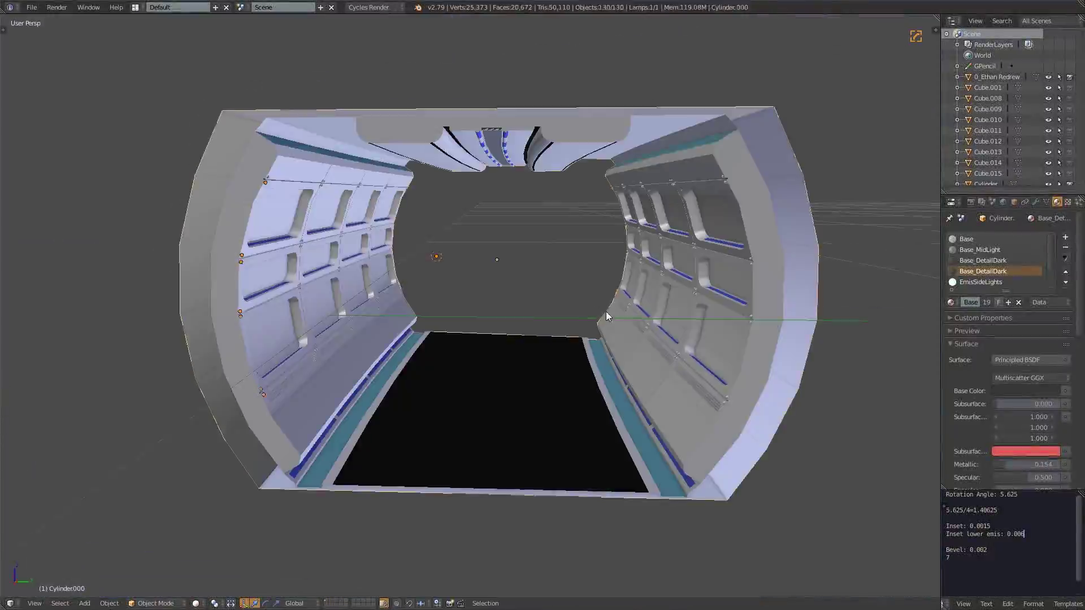
# Step: Duplicate the corridor segment repeatedly around the ring, rotating each copy 5.625° about the global Z axis
pyautogui.press('z')
pyautogui.moveTo(522, 285); pyautogui.dragTo(554, 305, button='middle')
pyautogui.hotkey('shift', 'd')
pyautogui.write('rz5.625')
pyautogui.press('Return')
pyautogui.hotkey('shift', 'd')
pyautogui.press('Return')
pyautogui.moveTo(751, 337); pyautogui.dragTo(695, 344, button='middle')
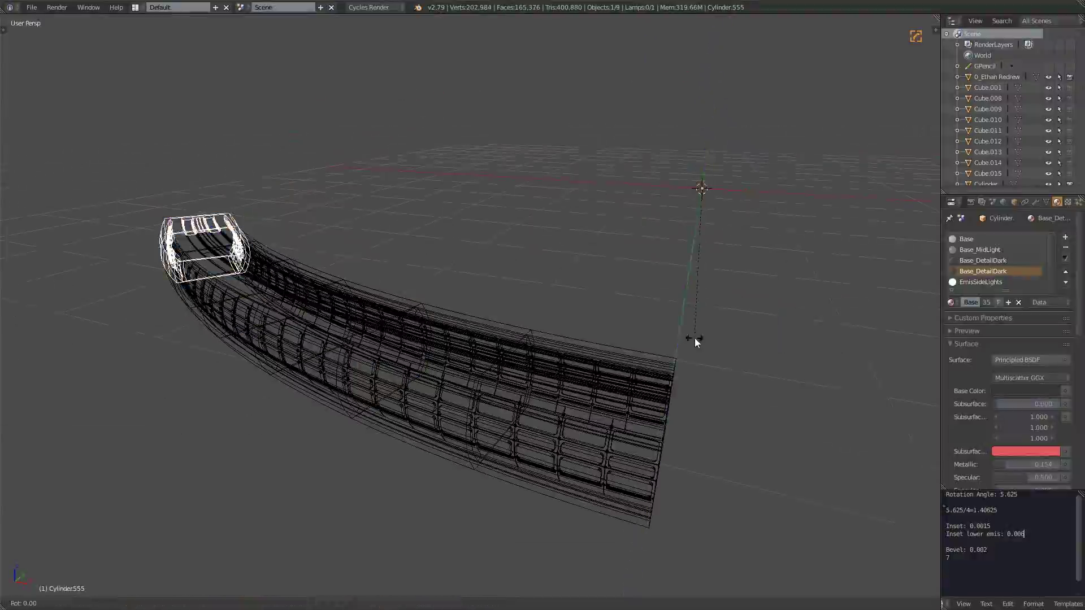
# Step: Fly into the curved corridor and examine its lighting in rendered shading
pyautogui.press('a')
pyautogui.press('z')
pyautogui.hotkey('shift', 'f')
pyautogui.click(673, 339)
pyautogui.hotkey('shift', 'z')
pyautogui.hotkey('shift', 'z')
pyautogui.hotkey('shift', 'f')
pyautogui.click(586, 294)
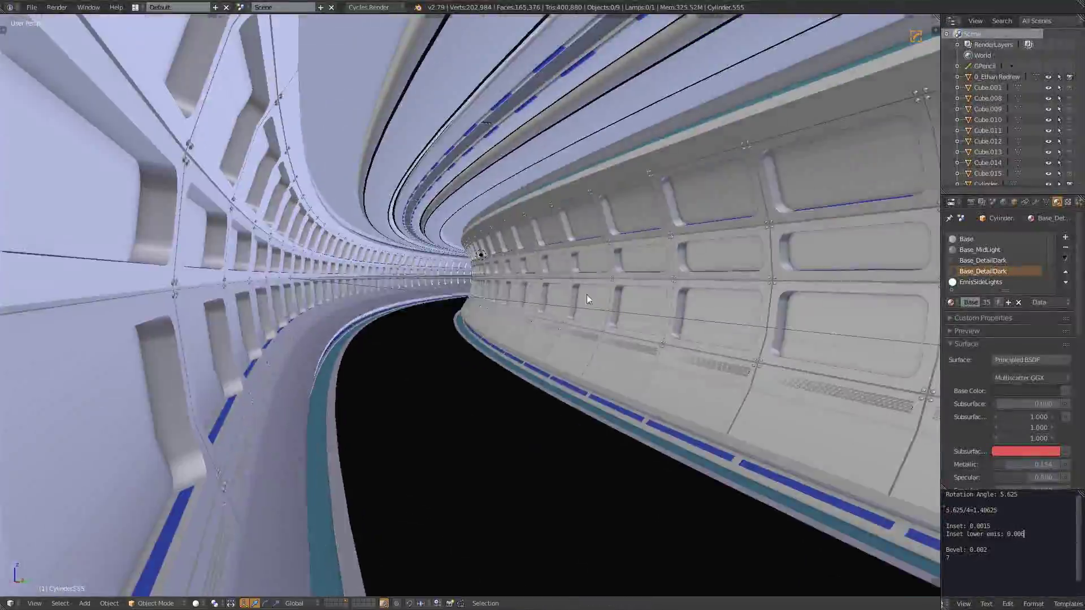
pyautogui.hotkey('shift', 'z')
pyautogui.hotkey('shift', 'z')
# Step: Select a corridor segment and add a Base_DarkElement material to it
pyautogui.rightClick(587, 295)
pyautogui.click(1011, 275)
pyautogui.click(986, 302)
pyautogui.doubleClick(1011, 261)
pyautogui.write('Base_E')
pyautogui.scroll(2, 1008, 289)
pyautogui.click(999, 271)
# Step: Darken the selected material's base colour to near black while previewing the corridor in rendered shading
pyautogui.hotkey('shift', 'z')
pyautogui.scroll(-9, 1034, 334)
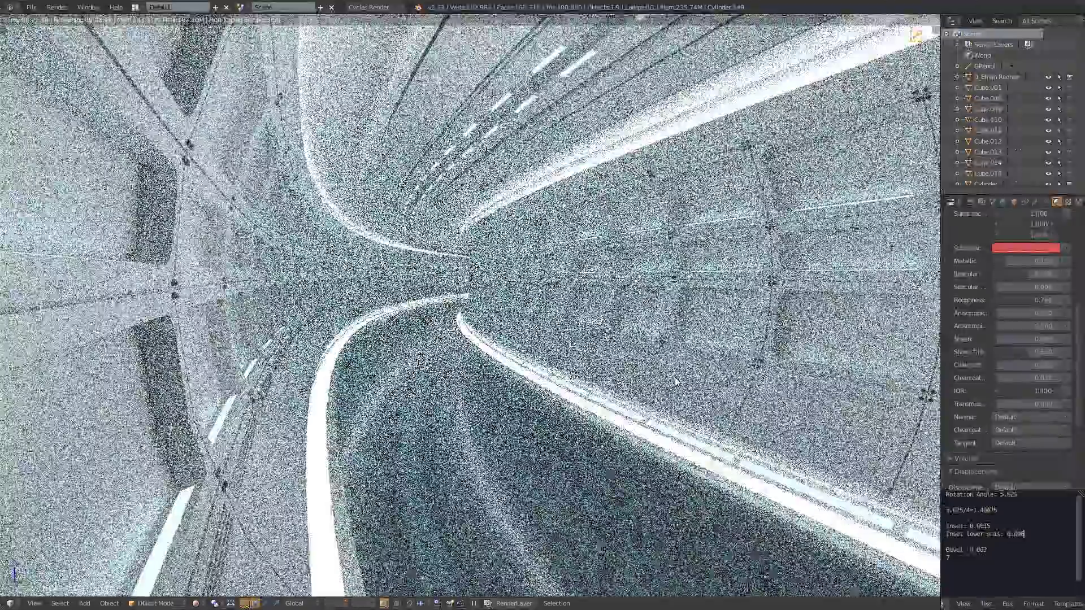
pyautogui.scroll(5, 1031, 257)
pyautogui.click(1026, 301)
pyautogui.moveTo(1050, 213); pyautogui.dragTo(1050, 224)
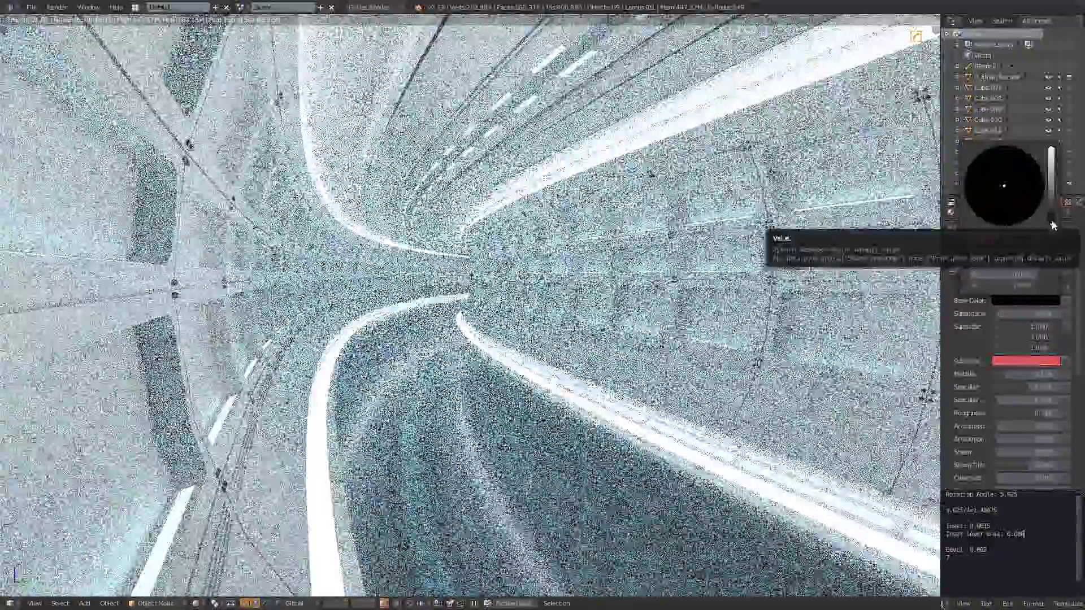
pyautogui.scroll(4, 1017, 271)
pyautogui.scroll(-1, 999, 273)
pyautogui.scroll(-2, 998, 273)
# Step: Set the emission strength of EmisFloorLights to 10 and of EmisSideLights to 75
pyautogui.click(983, 238)
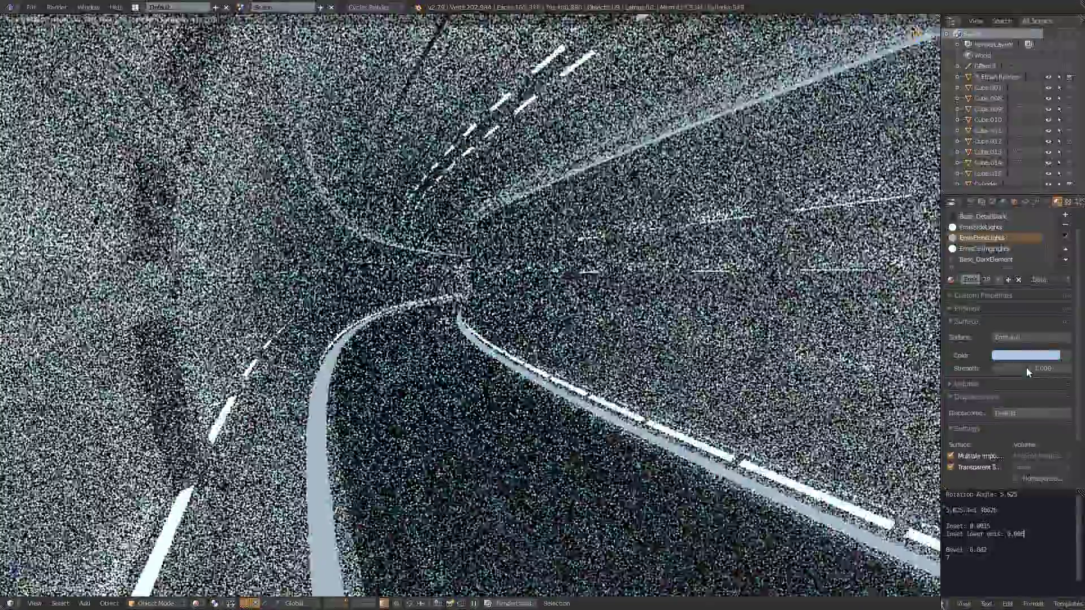
pyautogui.doubleClick(1026, 369)
pyautogui.write('5')
pyautogui.press('Return')
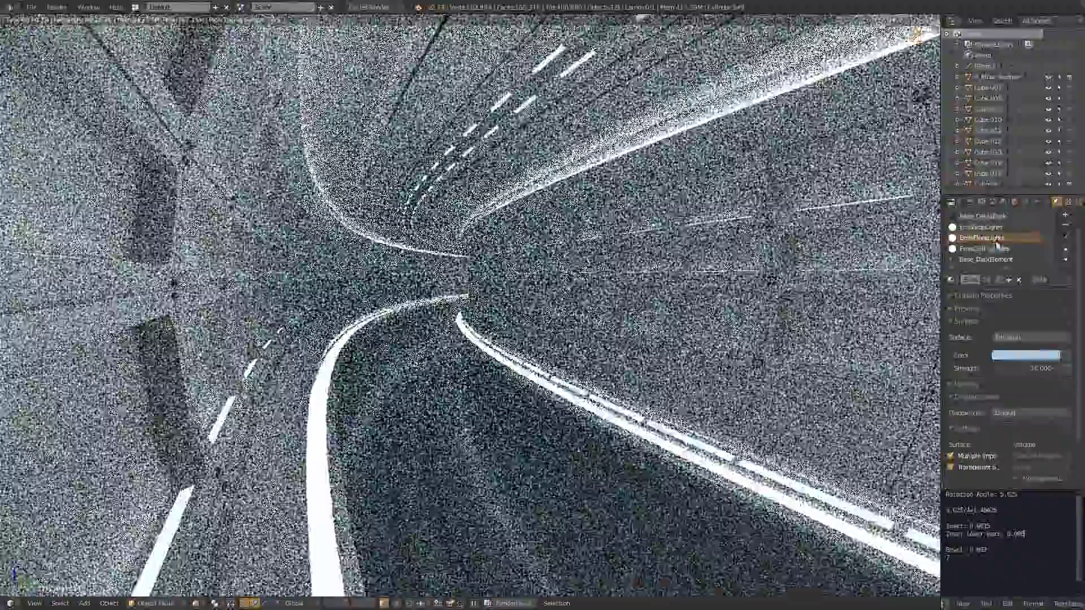
pyautogui.click(986, 227)
pyautogui.doubleClick(1030, 369)
pyautogui.write('75')
pyautogui.press('Return')
# Step: Look through the camera and fly it to a viewpoint inside the curved corridor
pyautogui.moveTo(452, 331); pyautogui.dragTo(427, 335, button='middle')
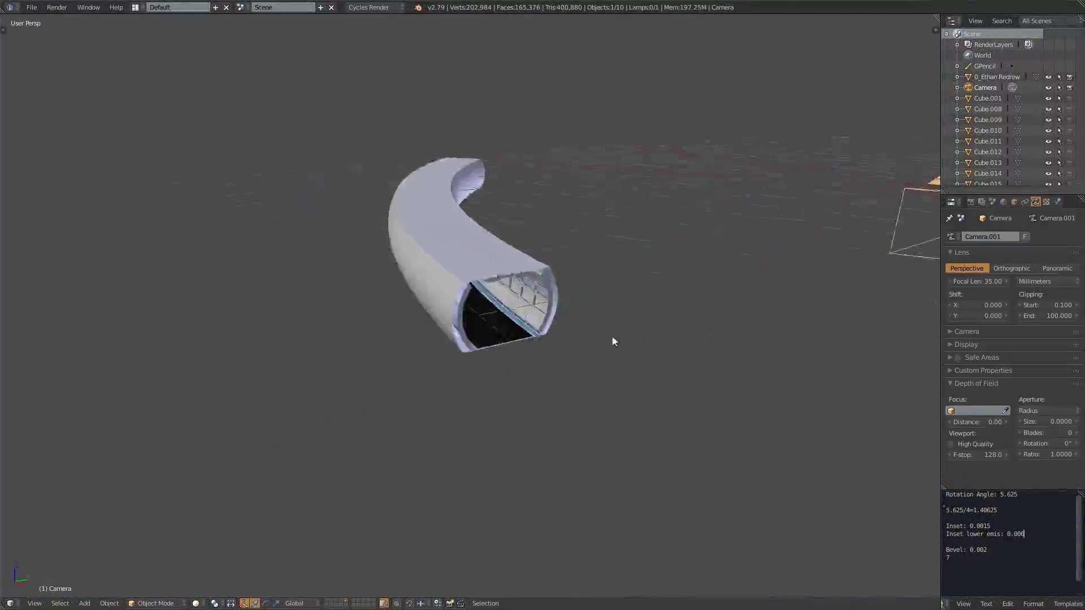
pyautogui.press('KP_0')
pyautogui.hotkey('shift', 'f')
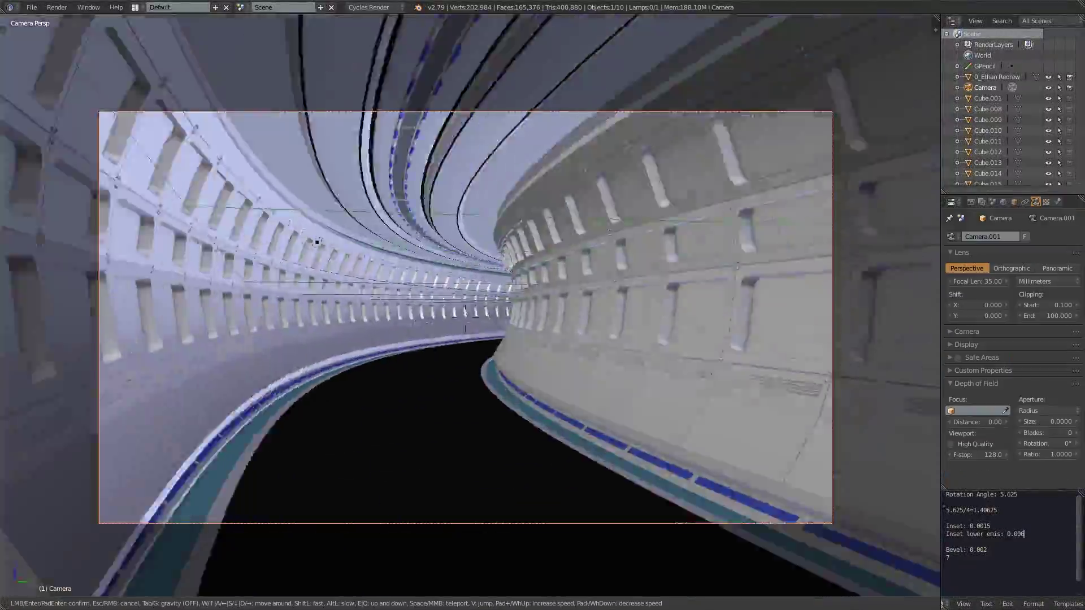
pyautogui.click(470, 309)
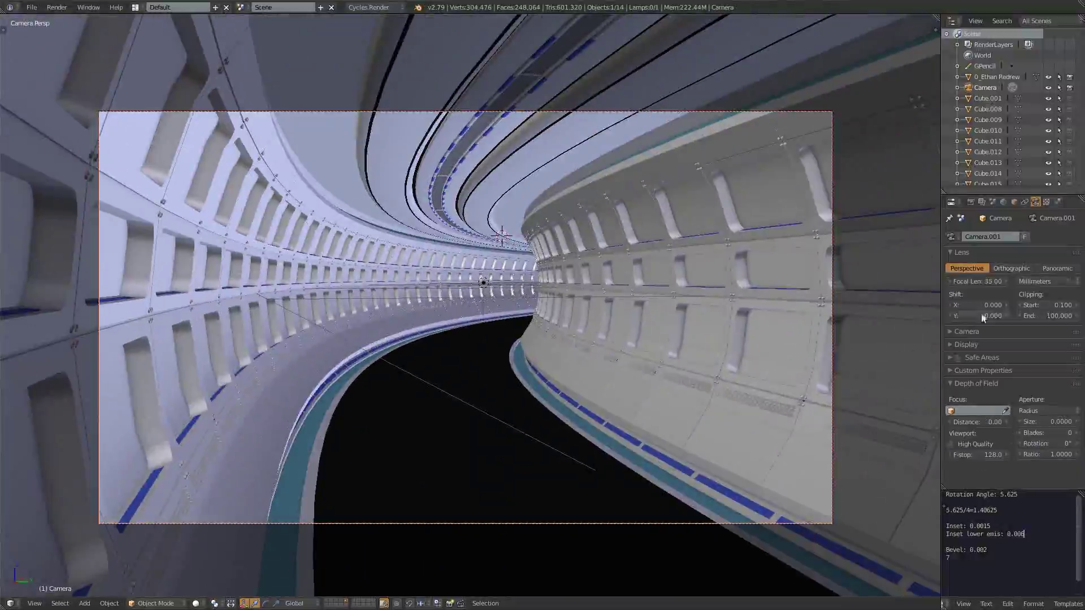
# Step: Reduce the camera's focal length to about 20.17, reposition the camera and preview the rendered shot
pyautogui.moveTo(977, 281); pyautogui.dragTo(954, 280)
pyautogui.hotkey('shift', 'f')
pyautogui.hotkey('shift', 'z')
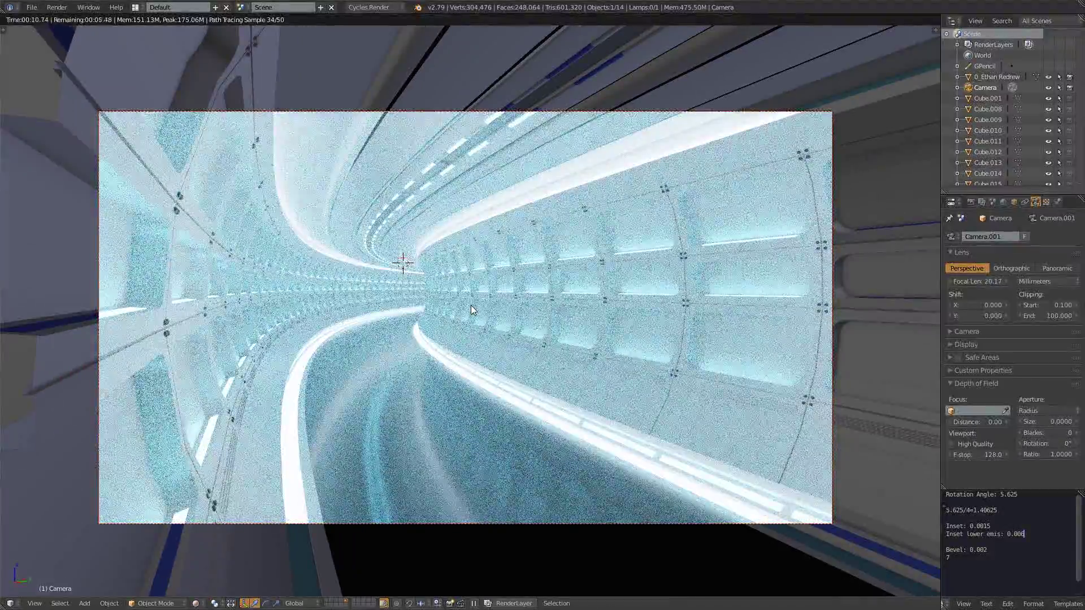
pyautogui.click(470, 305)
pyautogui.hotkey('shift', 'z')
# Step: Open the scene's render settings for inspection
pyautogui.click(971, 202)
pyautogui.scroll(8, 976, 250)
pyautogui.click(968, 249)
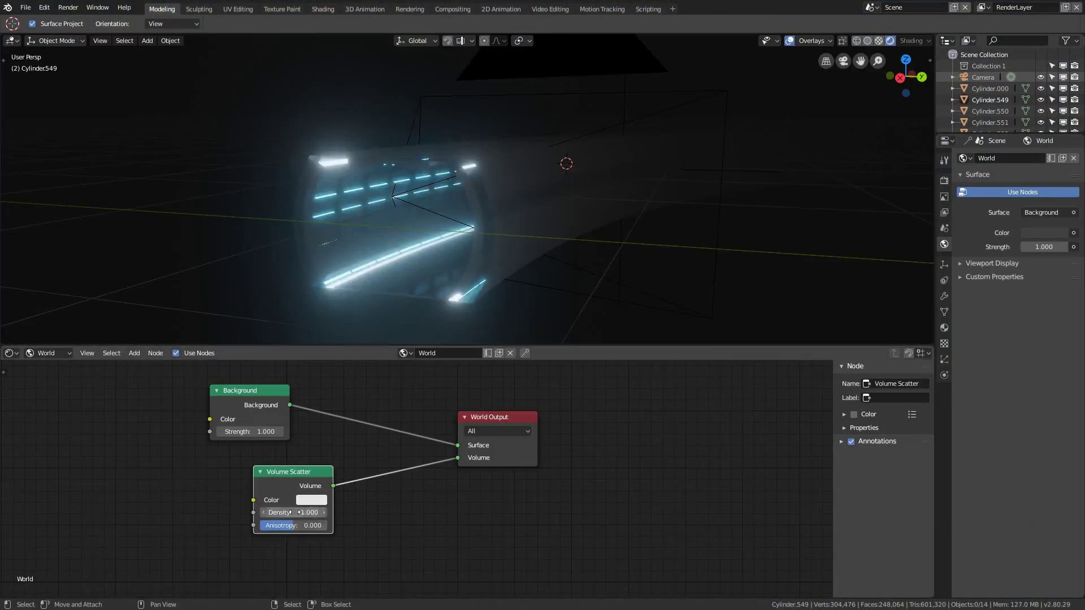
# Step: Enlarge the 3D viewport above the world nodes and view the corridor through the camera
pyautogui.moveTo(590, 355); pyautogui.dragTo(590, 459)
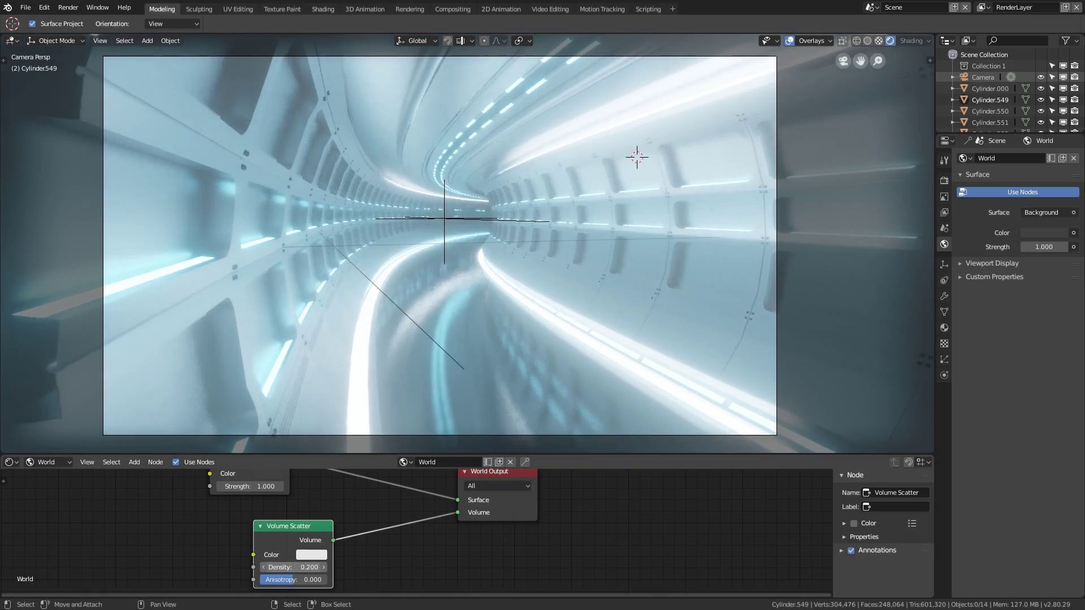
pyautogui.moveTo(500, 213); pyautogui.dragTo(363, 258, button='middle')
pyautogui.press('KP_0')
# Step: Add a point light inside the corridor and move it farther along the tunnel
pyautogui.hotkey('shift', 'a')
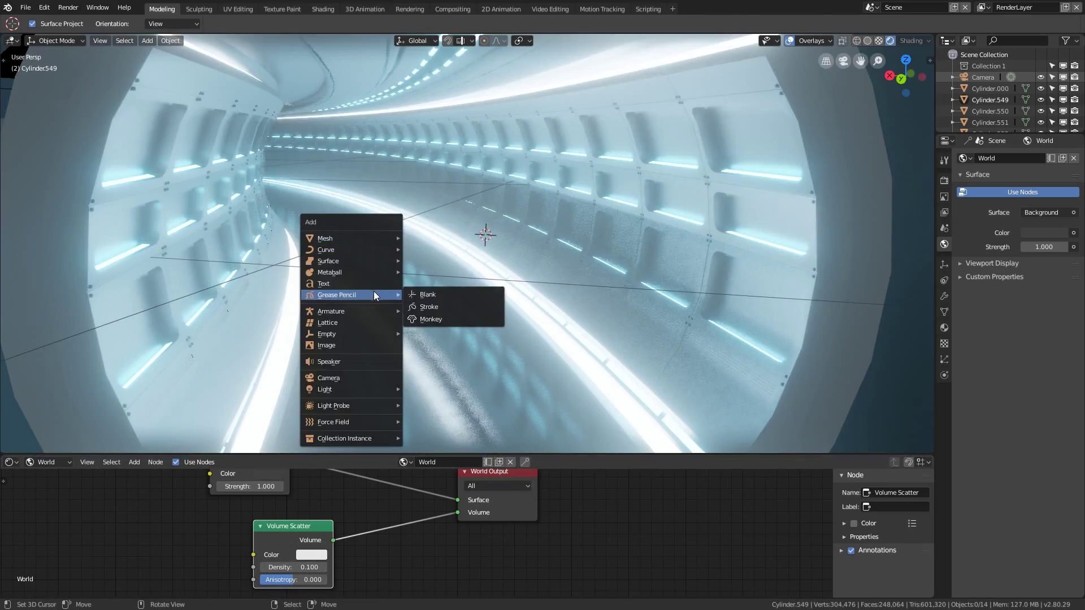
pyautogui.click(438, 384)
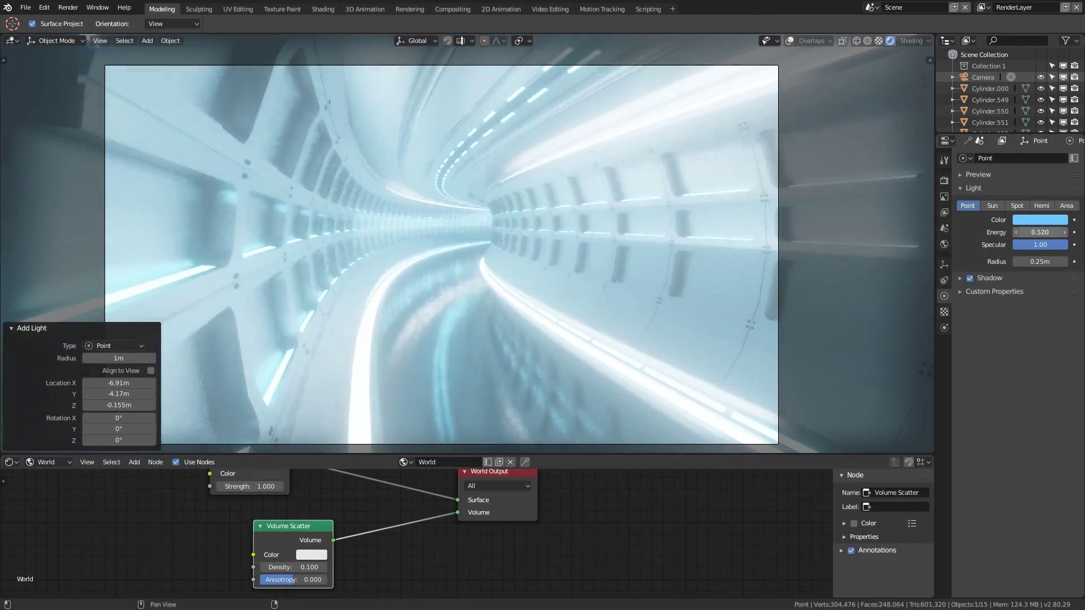
pyautogui.press('g')
pyautogui.click(636, 220)
# Step: Select a corridor segment and show the settings of its Base_FloorDark.001 material
pyautogui.click(502, 262)
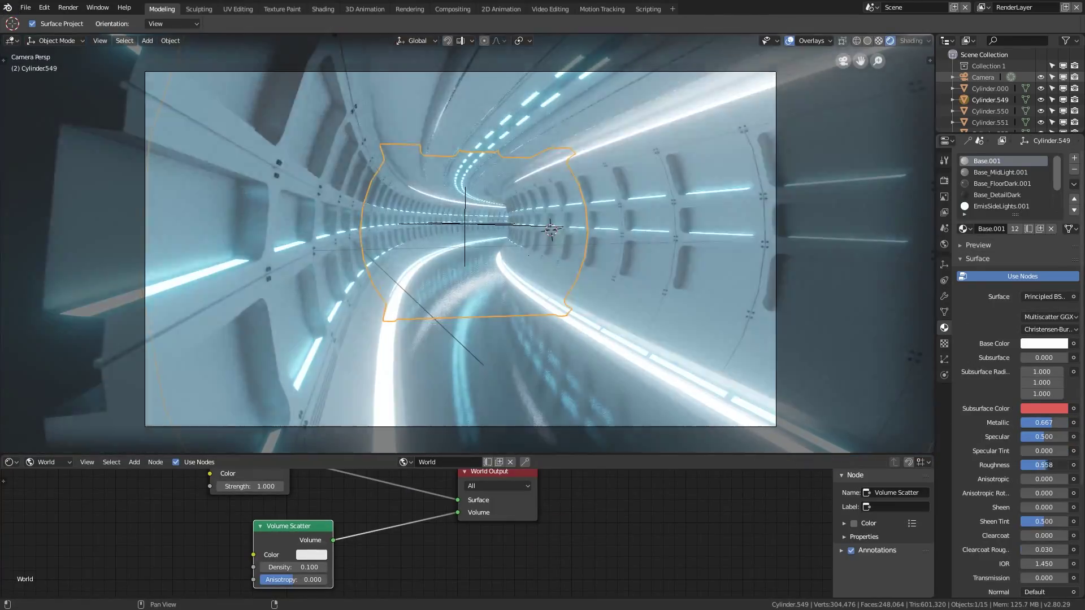
pyautogui.click(1002, 172)
pyautogui.click(1002, 184)
# Step: Deselect everything, hide the viewport overlays and walk the camera forward in the corridor
pyautogui.hotkey('alt', 'a')
pyautogui.hotkey('shift', 'alt', 'z')
pyautogui.hotkey('shift', '`')
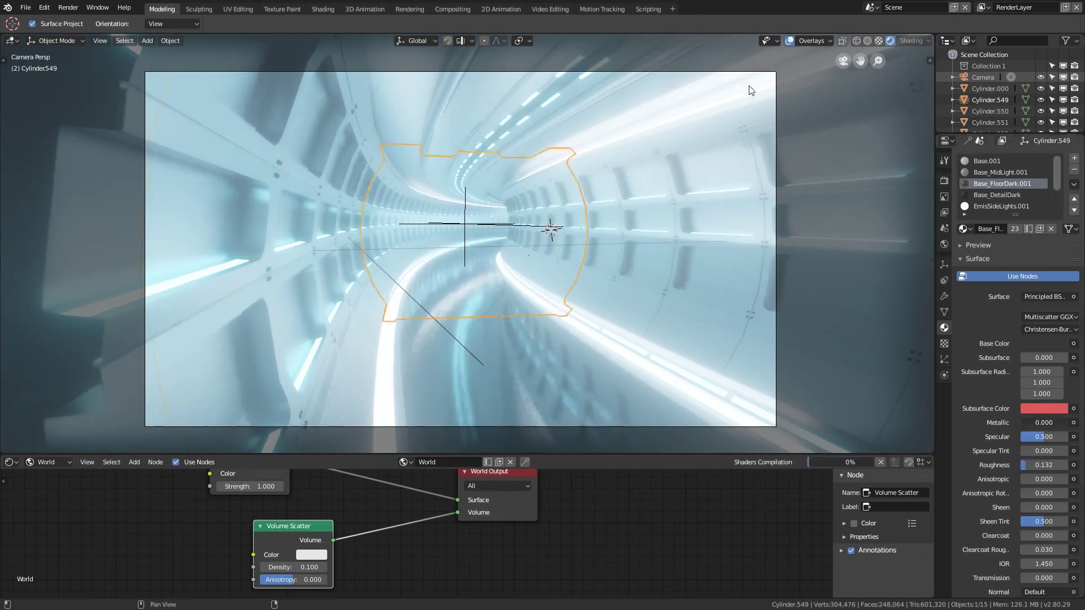
pyautogui.press('w')
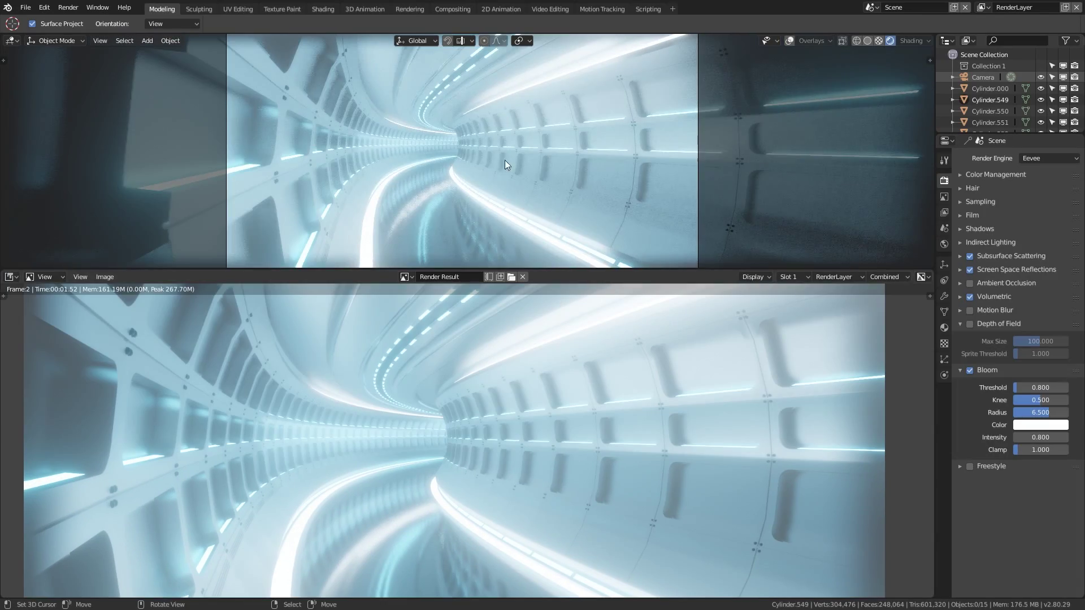
# Step: Enlarge the 3D viewport above the render result and zoom out slightly
pyautogui.moveTo(718, 259); pyautogui.dragTo(718, 340)
pyautogui.scroll(-1, 729, 330)
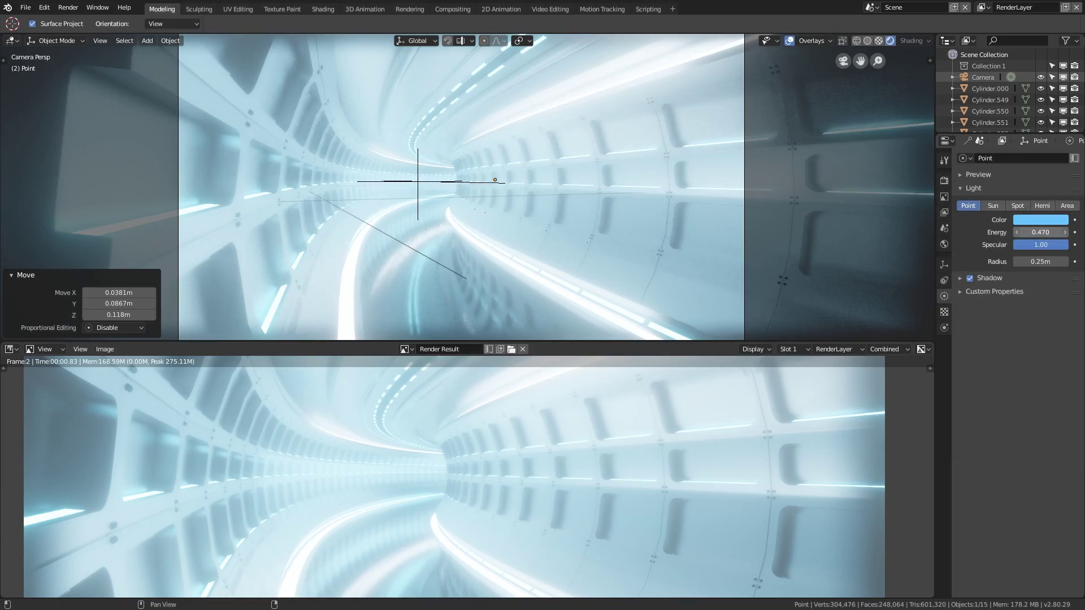
# Step: Preview the lit corridor in an enlarged 3D viewport with overlays hidden by walking the camera through it
pyautogui.hotkey('ctrl', 'space')
pyautogui.scroll(-3, 574, 313)
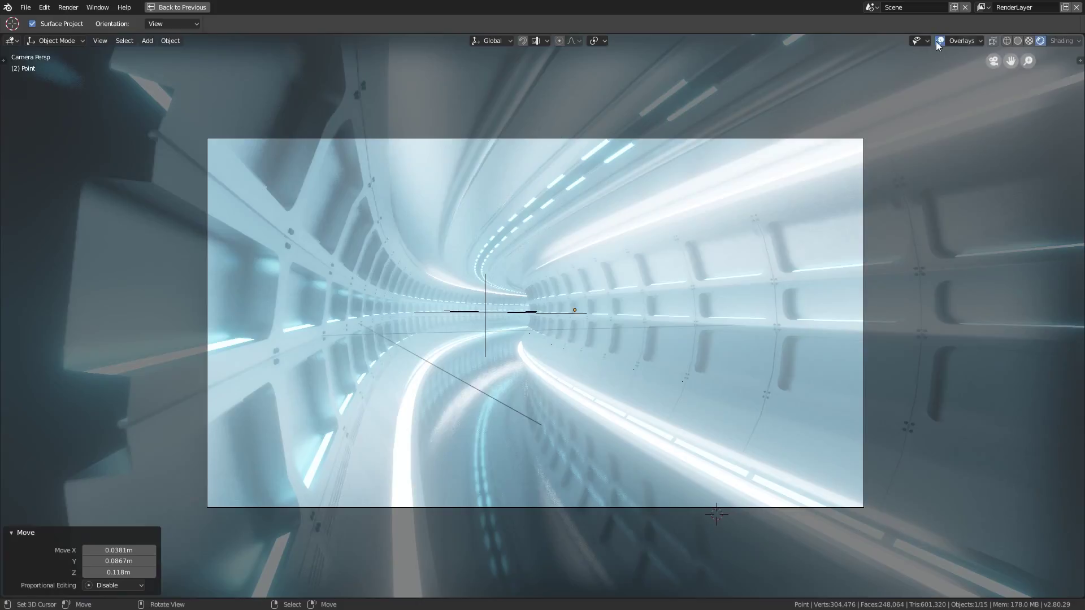
pyautogui.hotkey('shift', '`')
pyautogui.press('w')
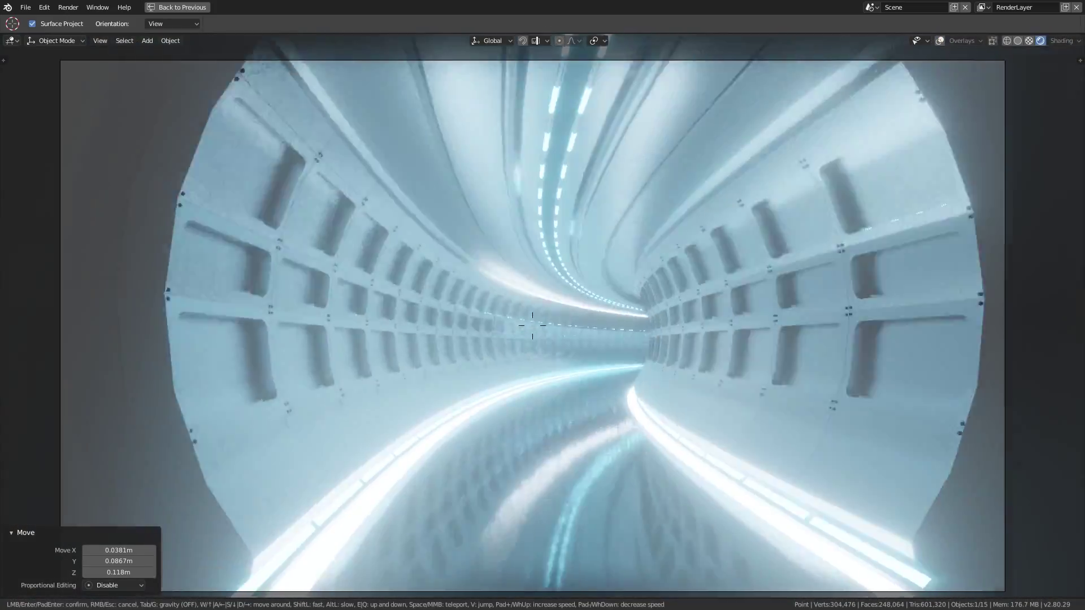
pyautogui.click(527, 327)
pyautogui.hotkey('ctrl', 'space')
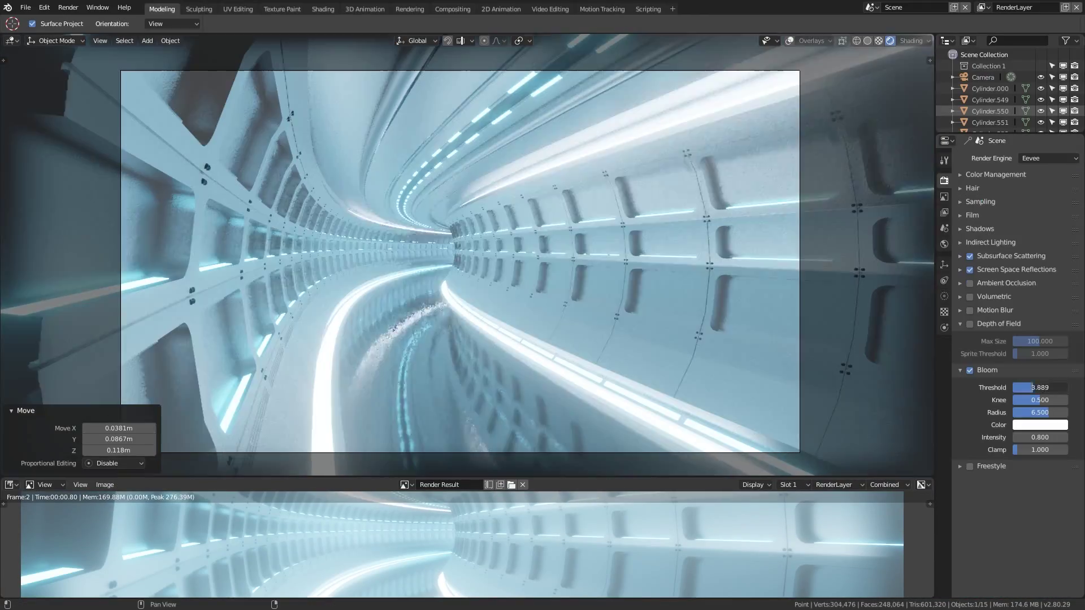
# Step: Select a corridor wall segment, show its material settings and render the current frame
pyautogui.click(676, 275)
pyautogui.click(944, 327)
pyautogui.click(1044, 316)
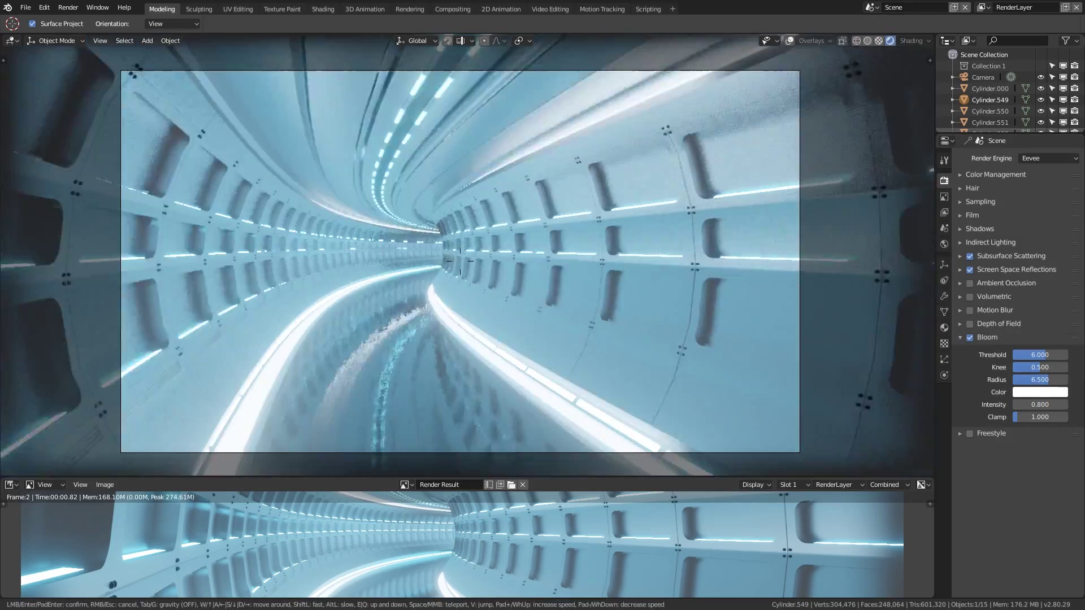
pyautogui.press('F12')
pyautogui.press('Escape')
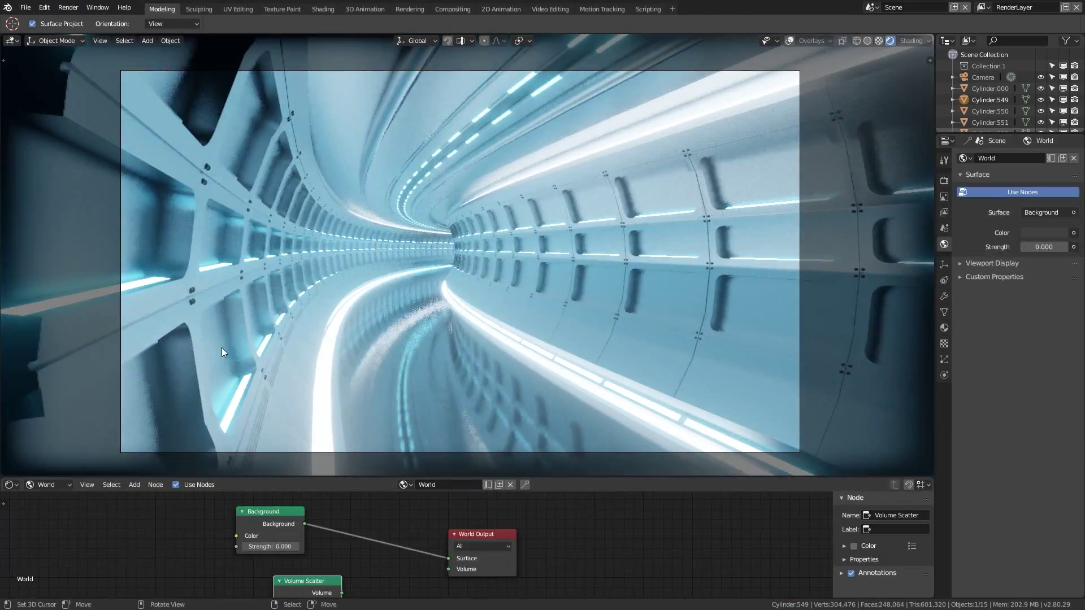
# Step: Replace the world shader nodes with the render result view and set the world background color to white
pyautogui.click(10, 485)
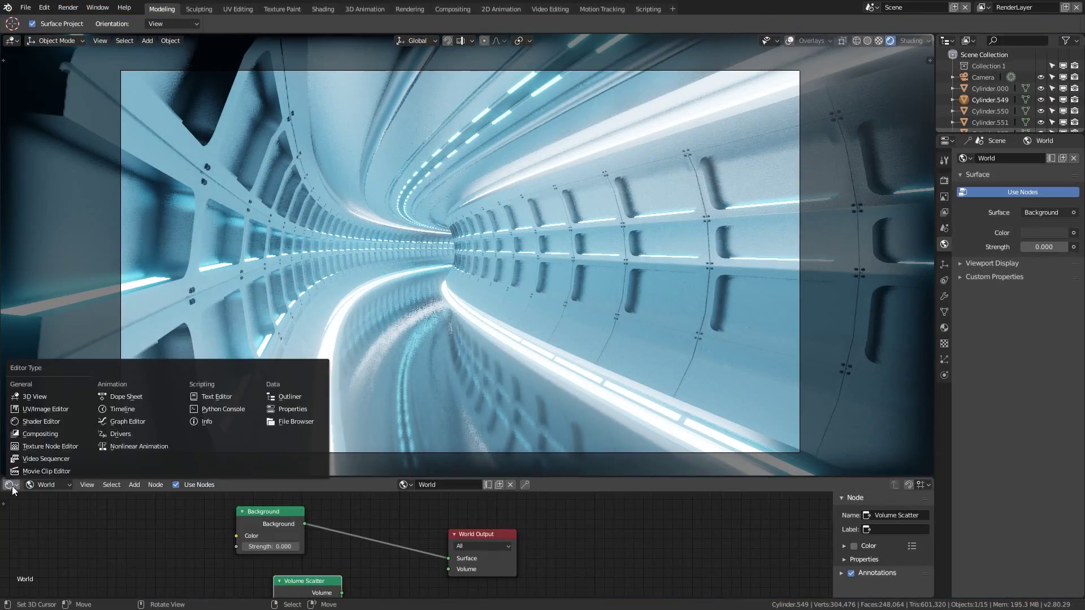
pyautogui.click(1043, 233)
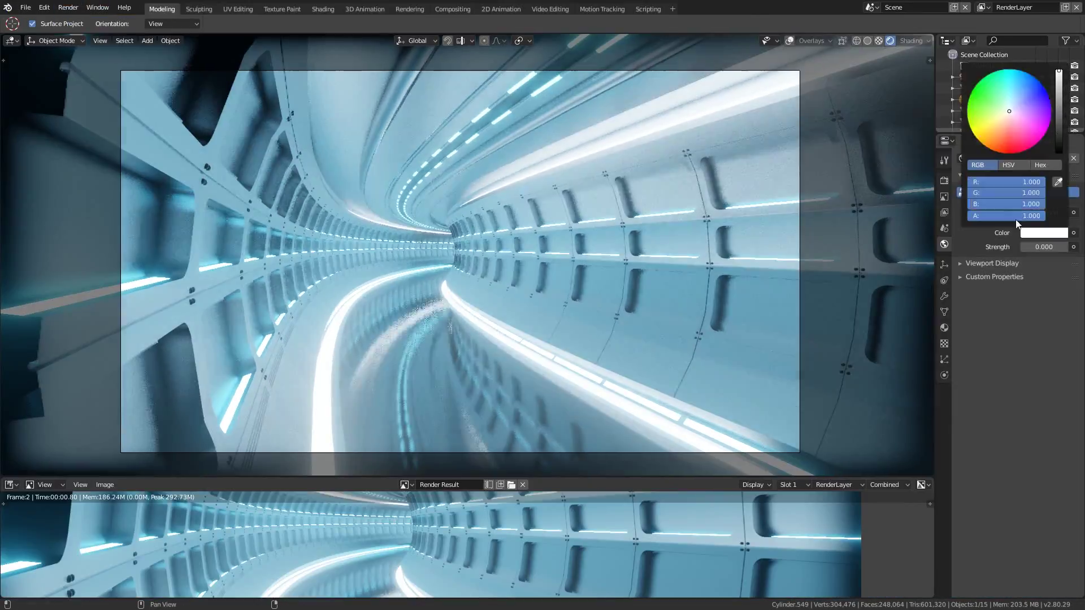
# Step: Enlarge the 3D viewport and walk the view forward through the wireframe corridor
pyautogui.hotkey('ctrl', 'space')
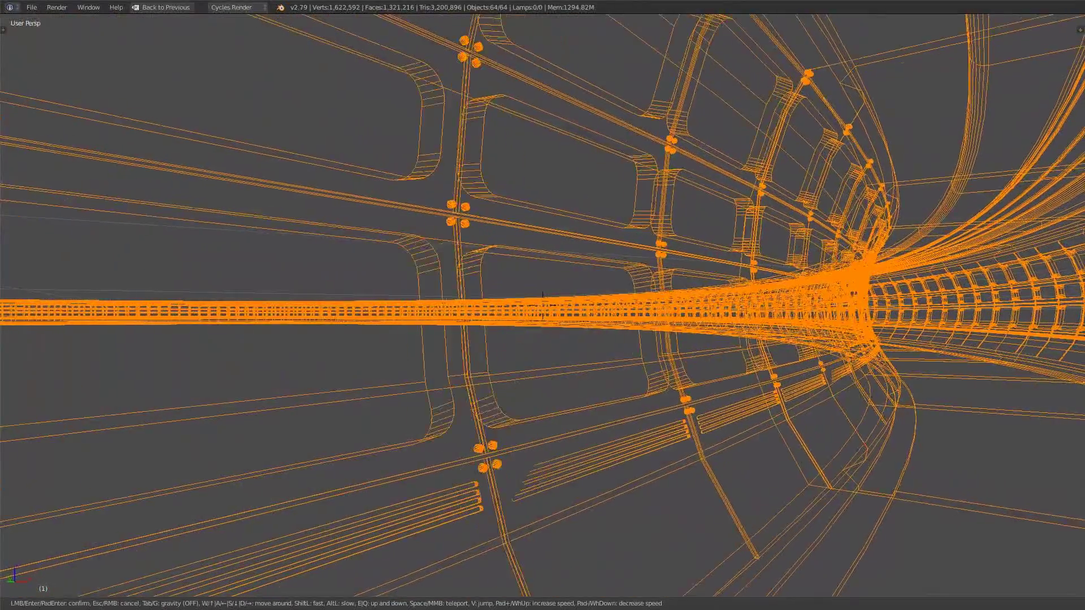
pyautogui.press('w')
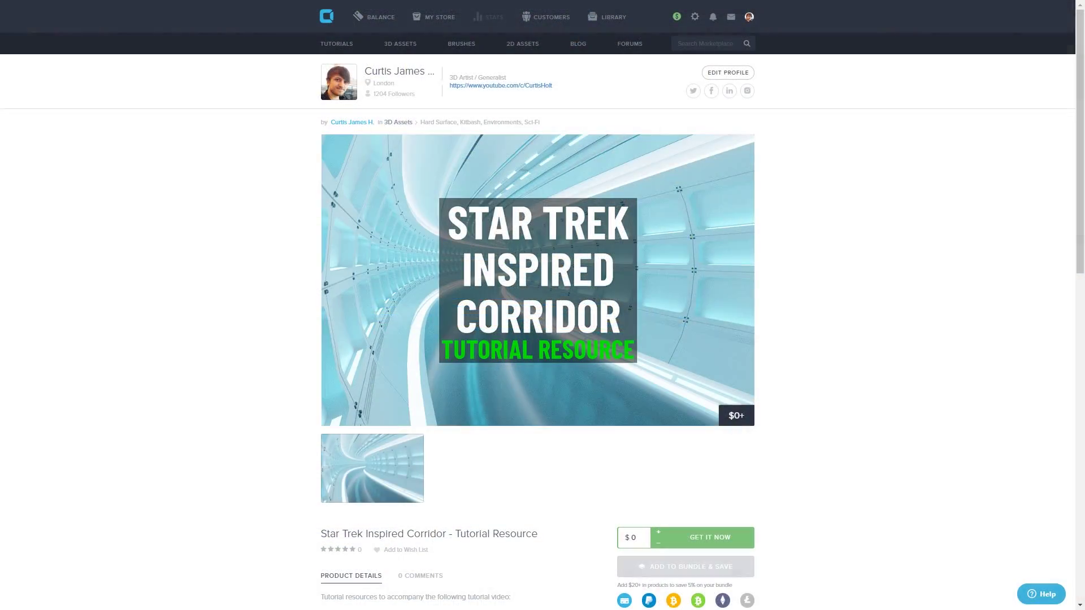